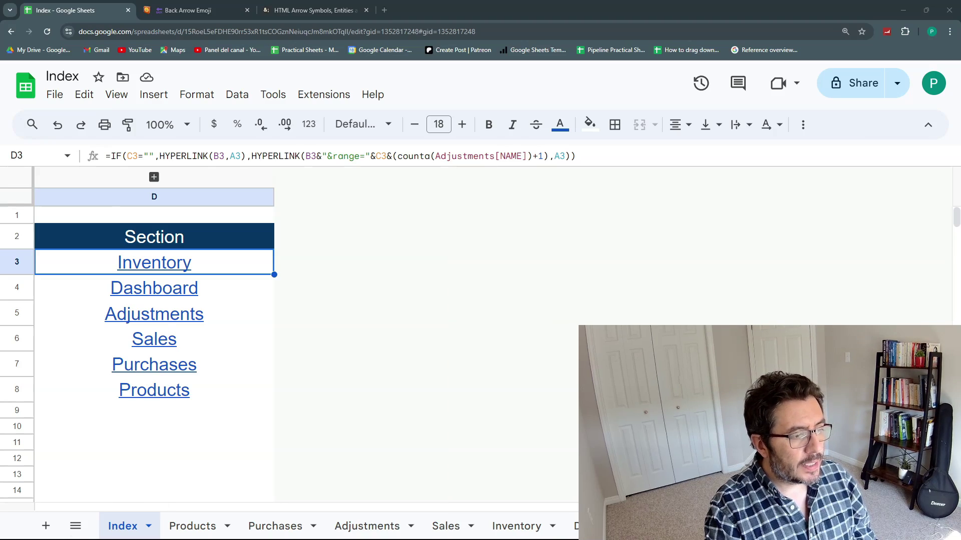
Review the sheet list and D-column links on Index, then view the Inventory Dashboard's BACK link
left_click(75, 526)
left_click(67, 156)
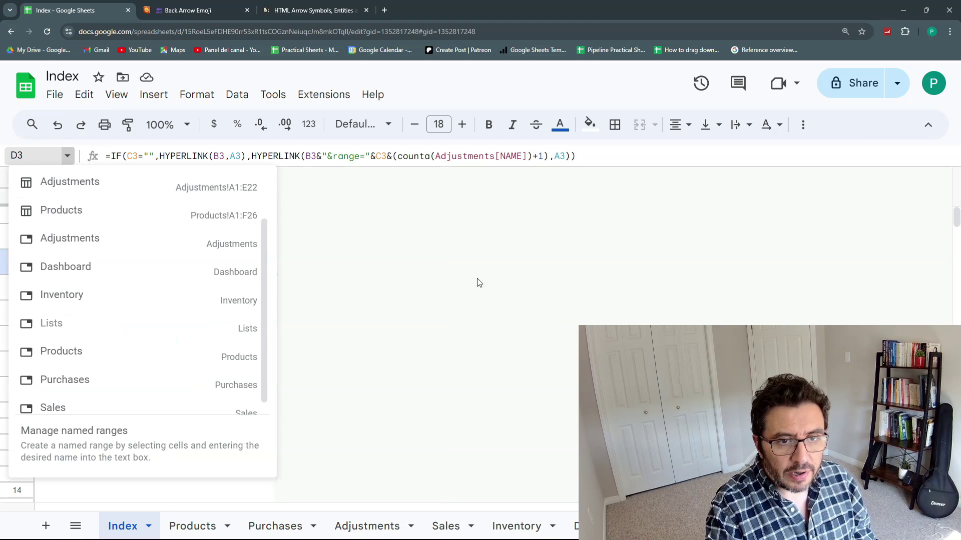
left_click(337, 350)
mouse_move(228, 326)
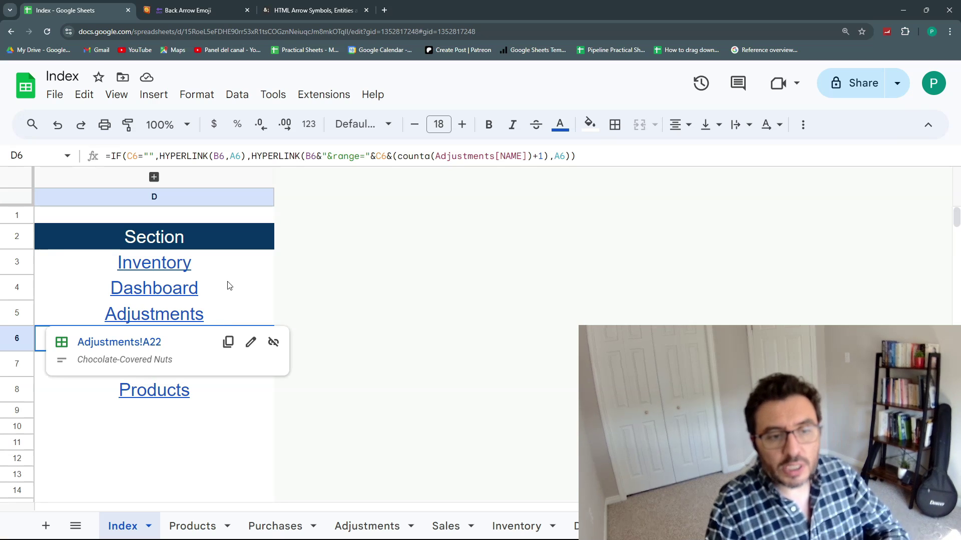
left_click(232, 427)
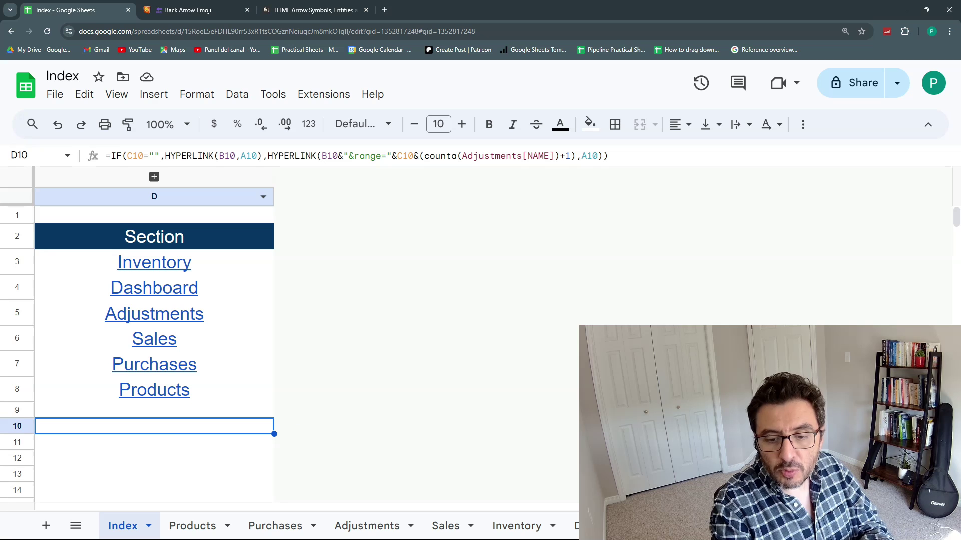
left_click(576, 526)
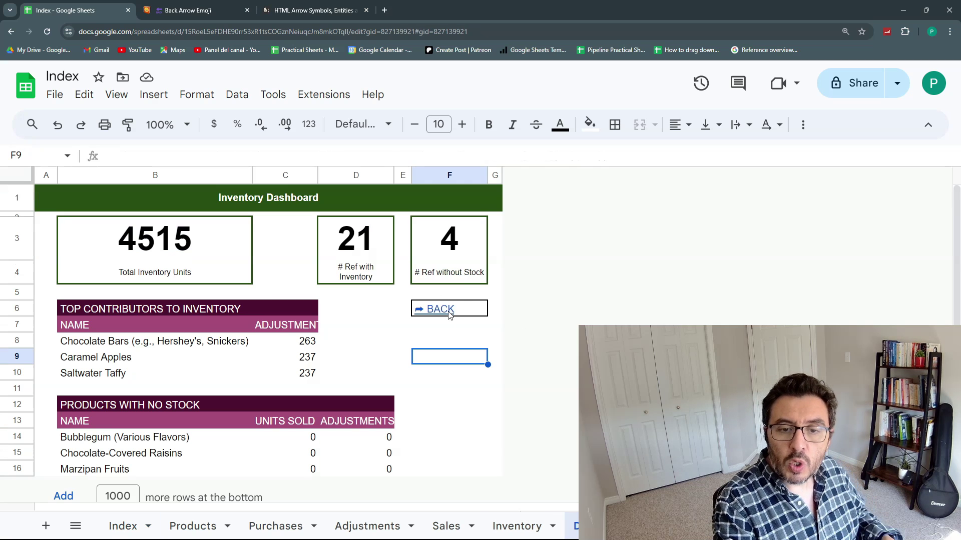
left_click(446, 330)
Return to the Index sheet of the finished example
left_click(123, 526)
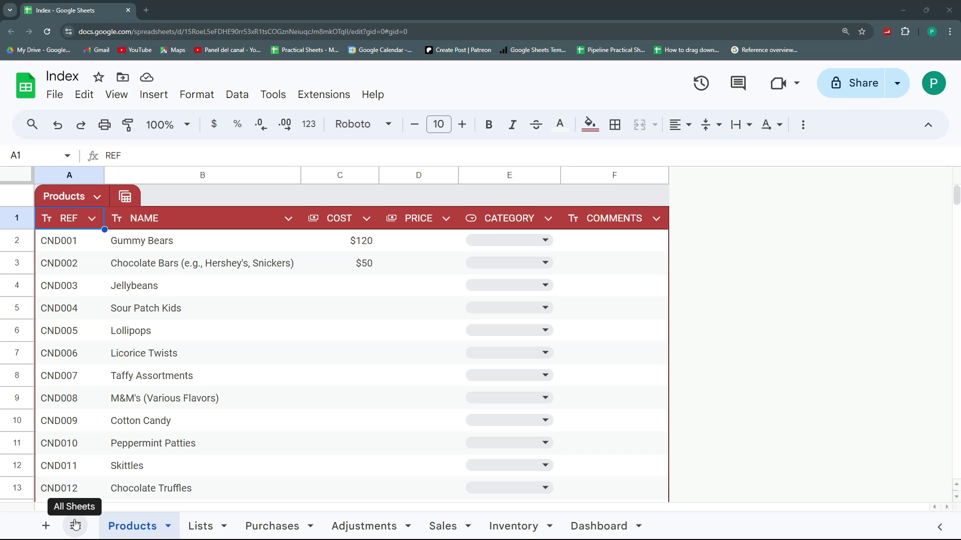
Add a new sheet, move it to the first position, and rename it Index
left_click(45, 531)
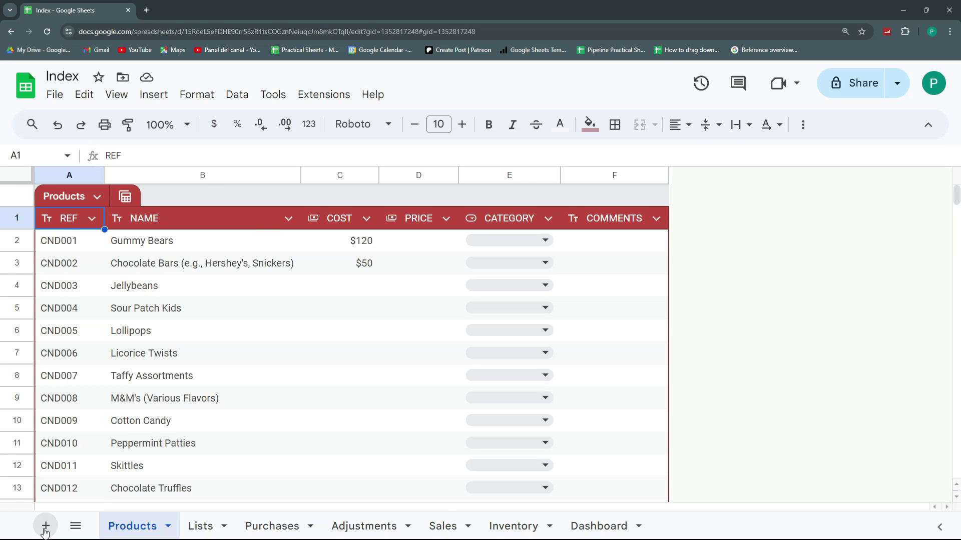
left_click_drag(201, 526, 133, 532)
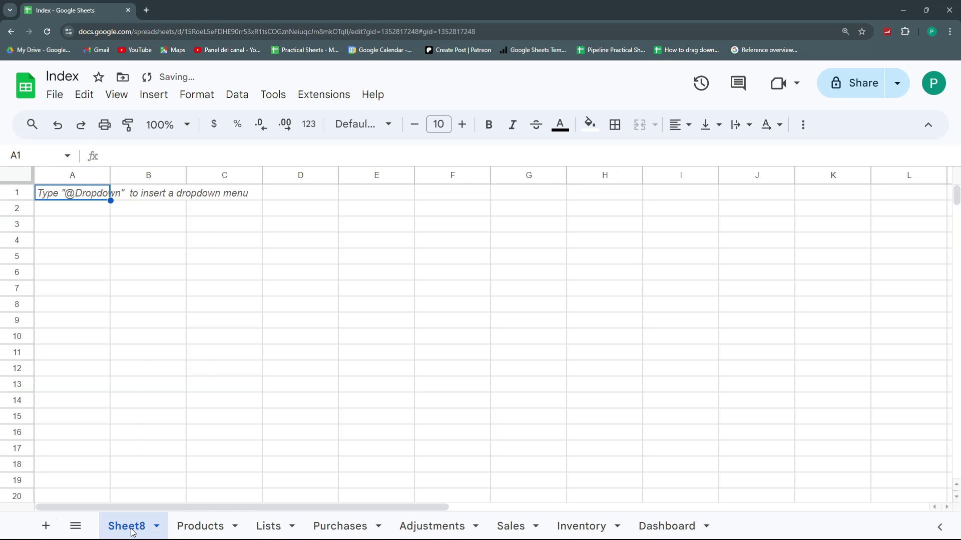
double_click(133, 532)
type("Index")
key("Return")
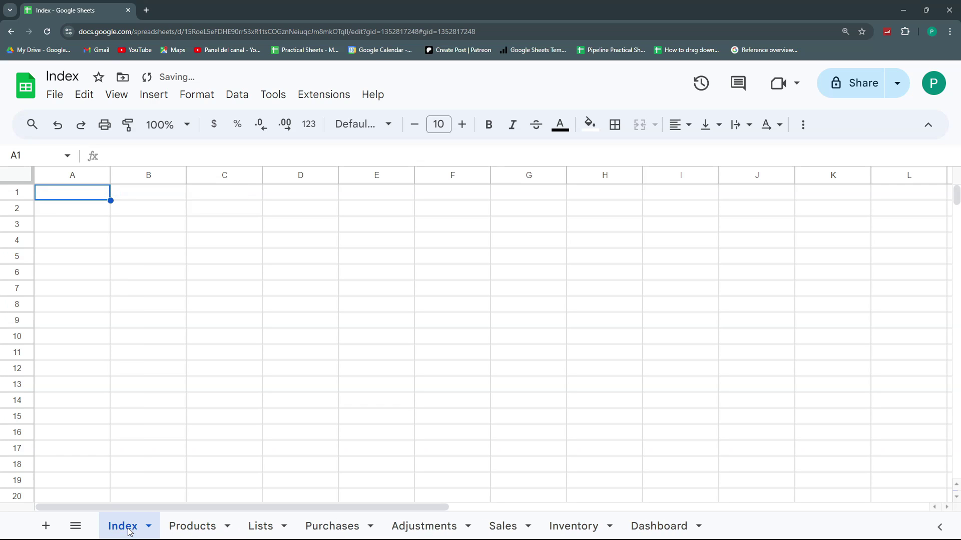
left_click(128, 288)
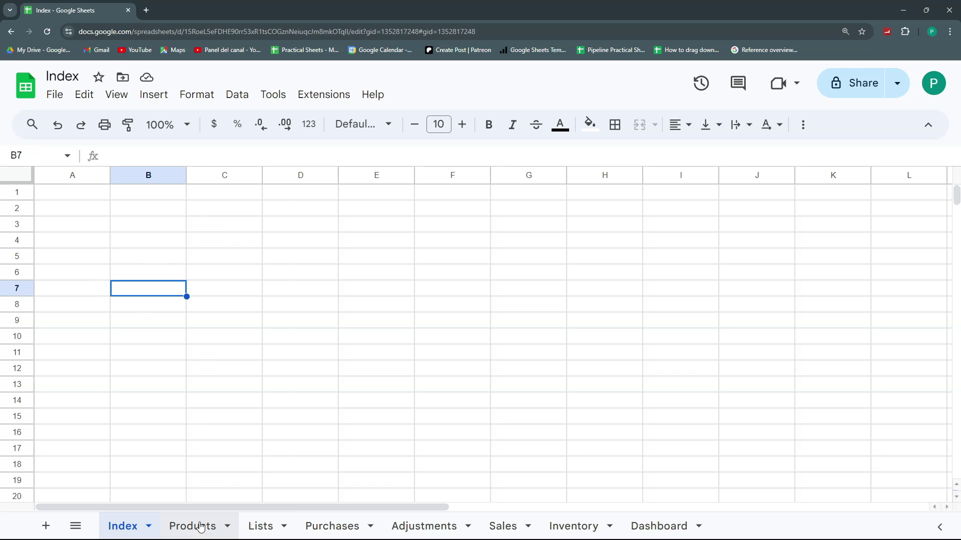
Hide the Lists sheet
left_click(285, 527)
left_click(285, 529)
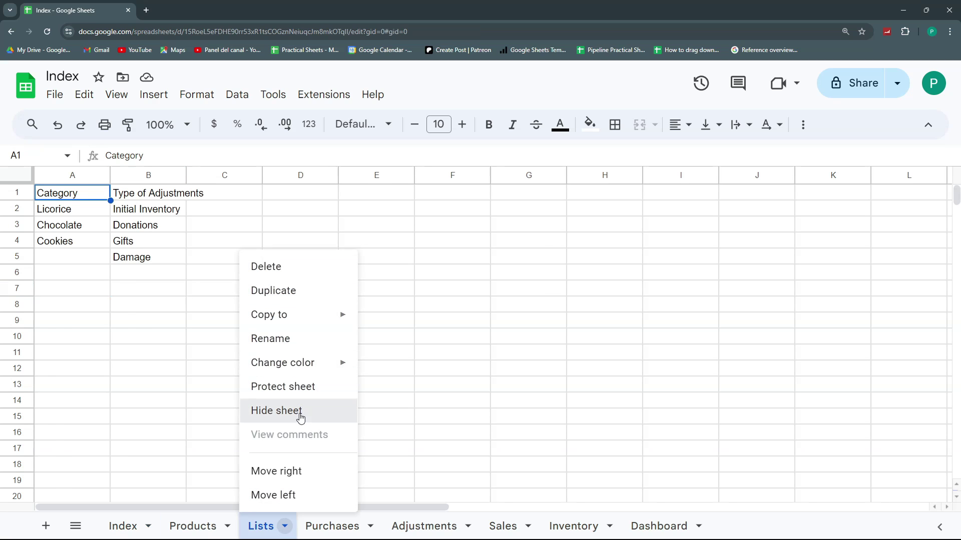
left_click(300, 417)
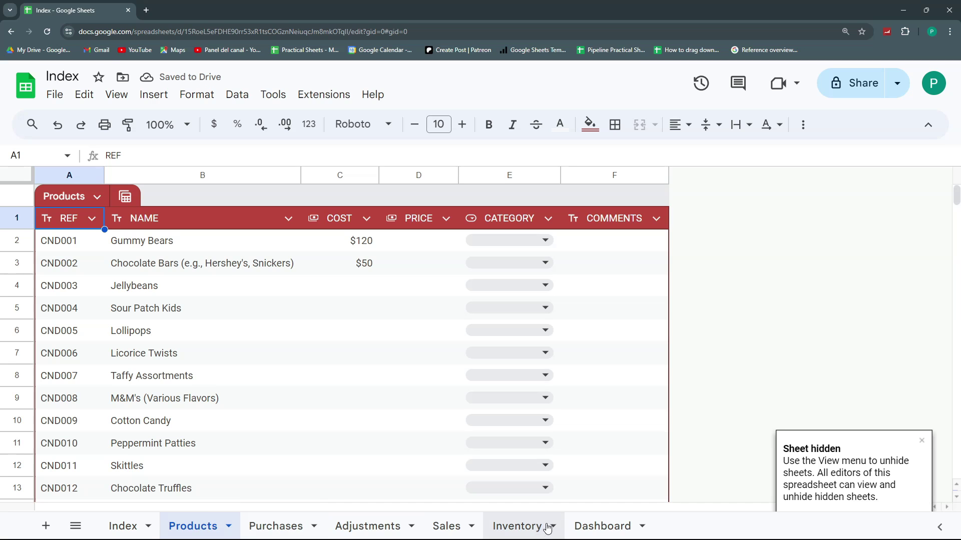
On Index, enter Inventory in A3 and Dashboard in A4
left_click(123, 526)
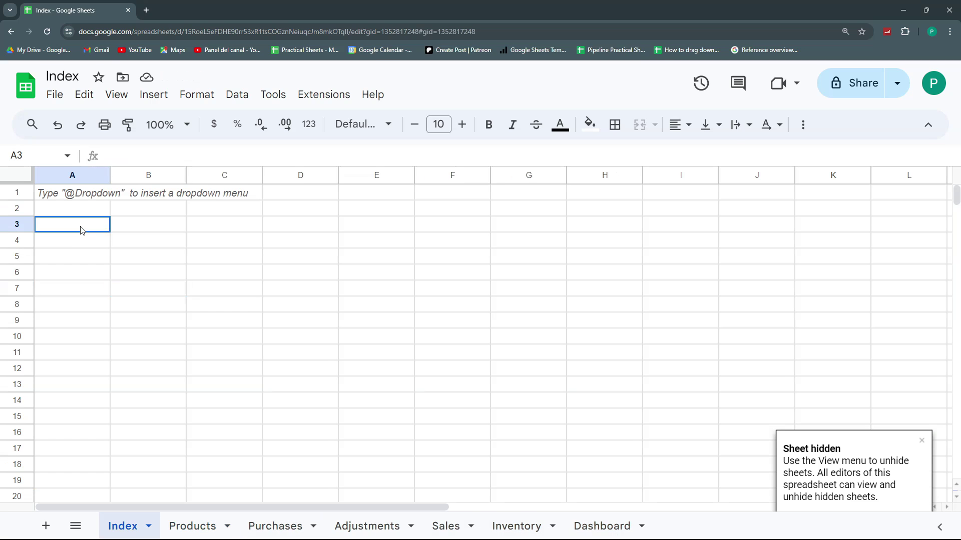
type("Inventory")
key("Return")
type("Dash")
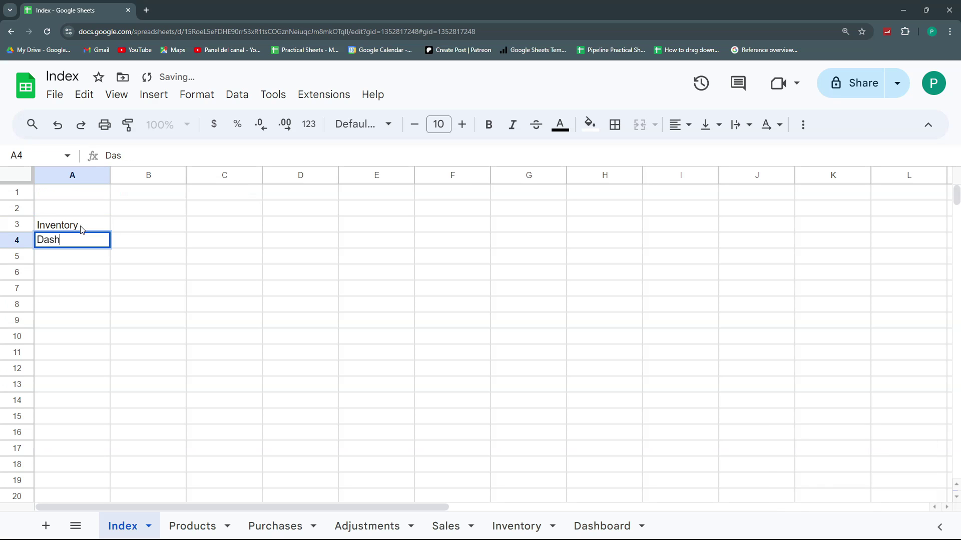
type("board")
key("Return")
Check the Inventory sheet, return to Index, and bring up the all-sheets list
left_click(132, 224)
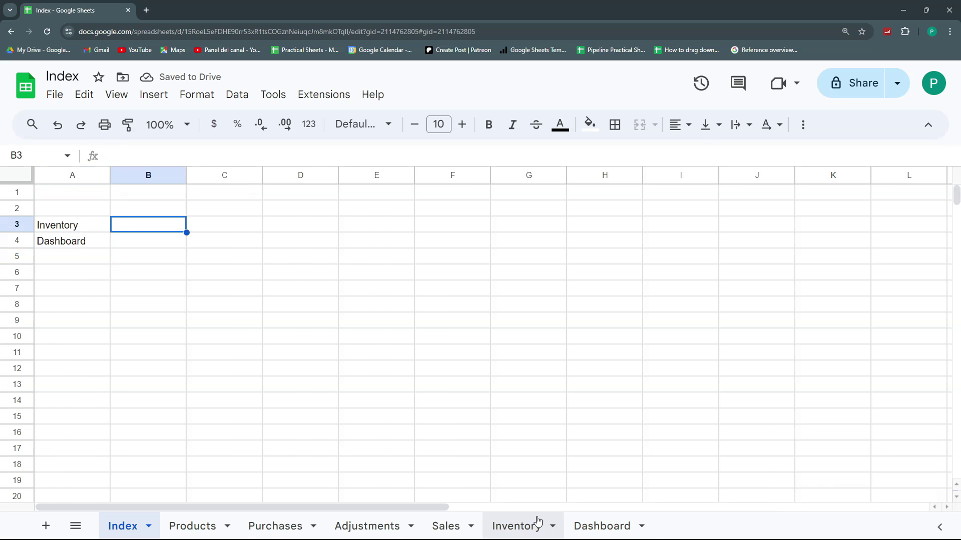
left_click(538, 522)
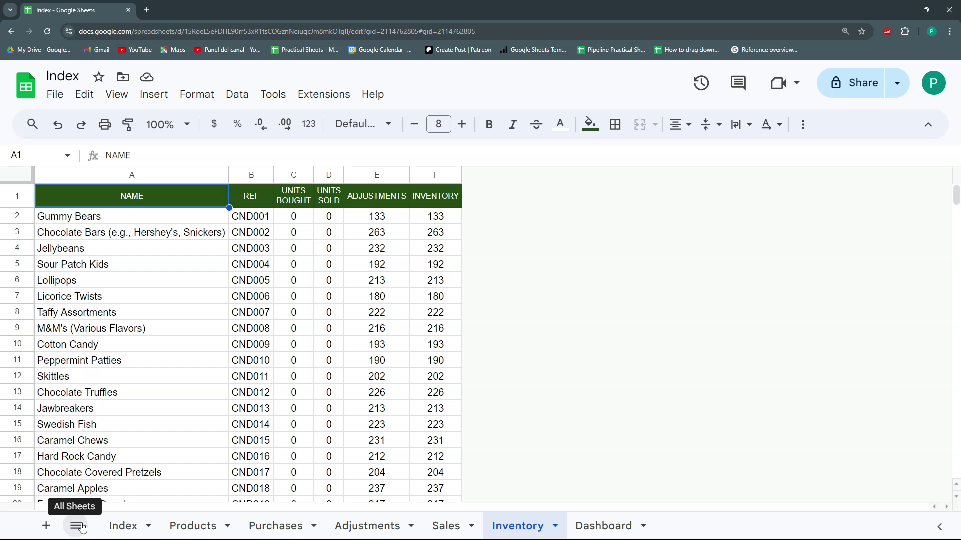
left_click(162, 489)
left_click(123, 527)
left_click(149, 453)
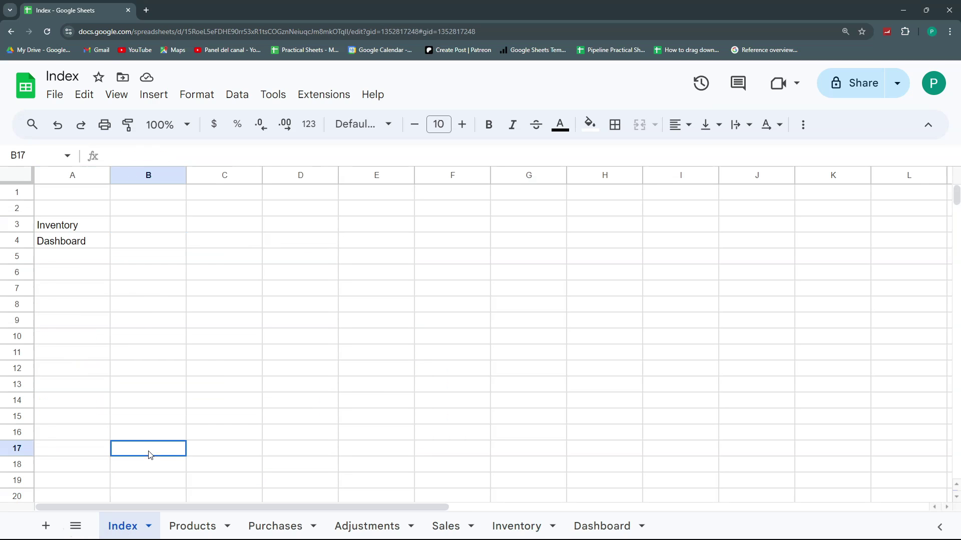
left_click(77, 527)
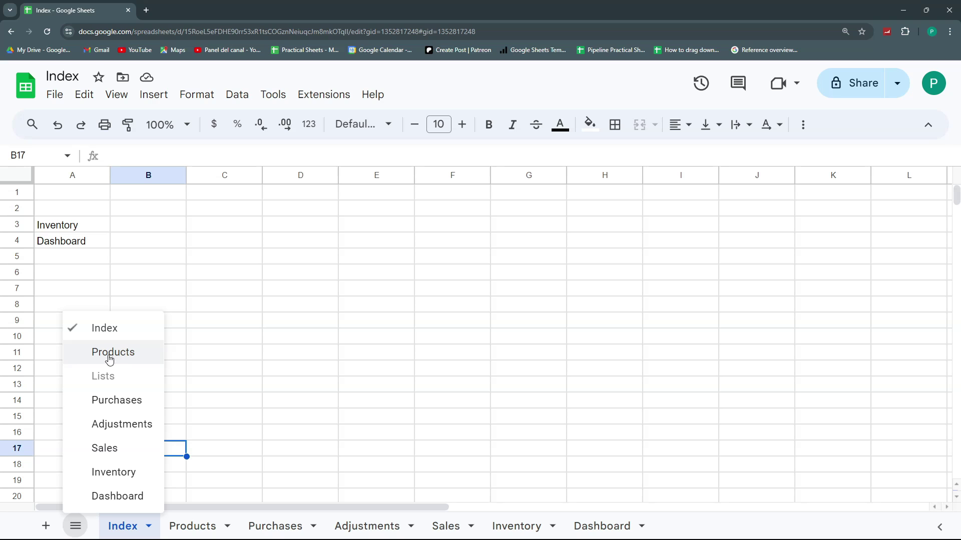
left_click(75, 525)
left_click(76, 526)
left_click(421, 276)
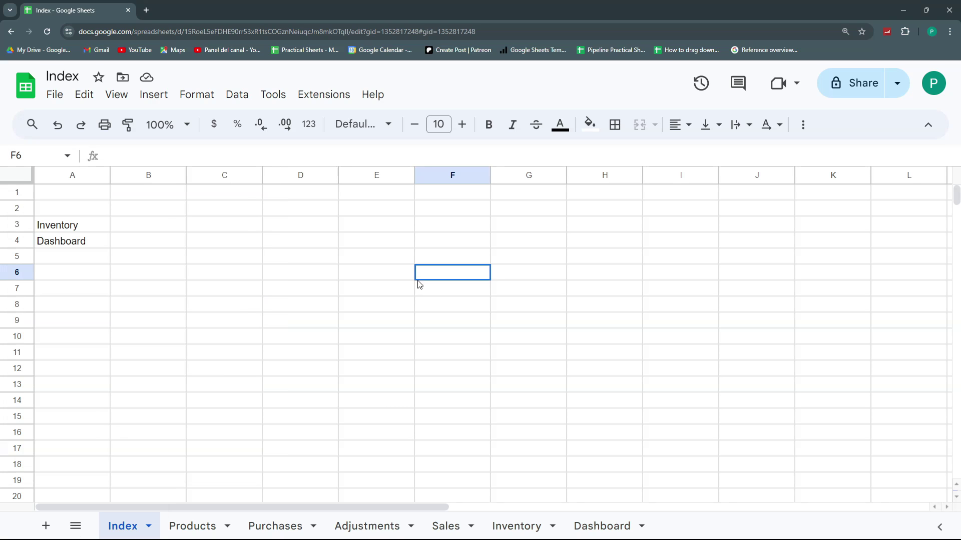
left_click(68, 156)
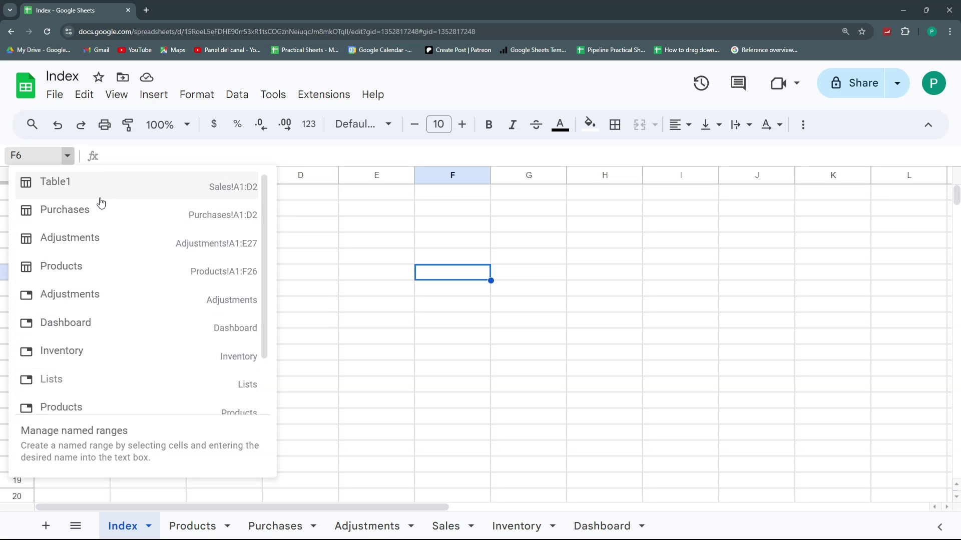
scroll(107, 386, "down", 3)
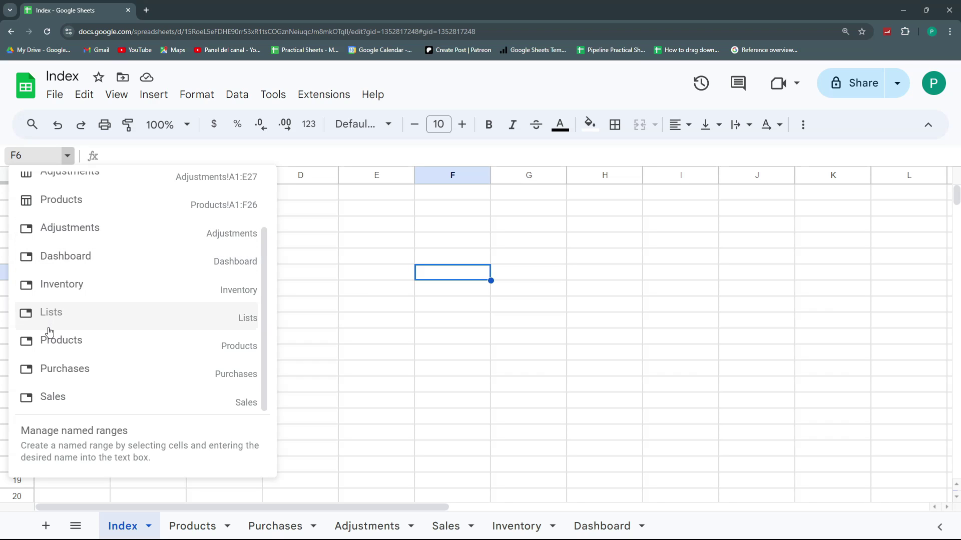
left_click(368, 356)
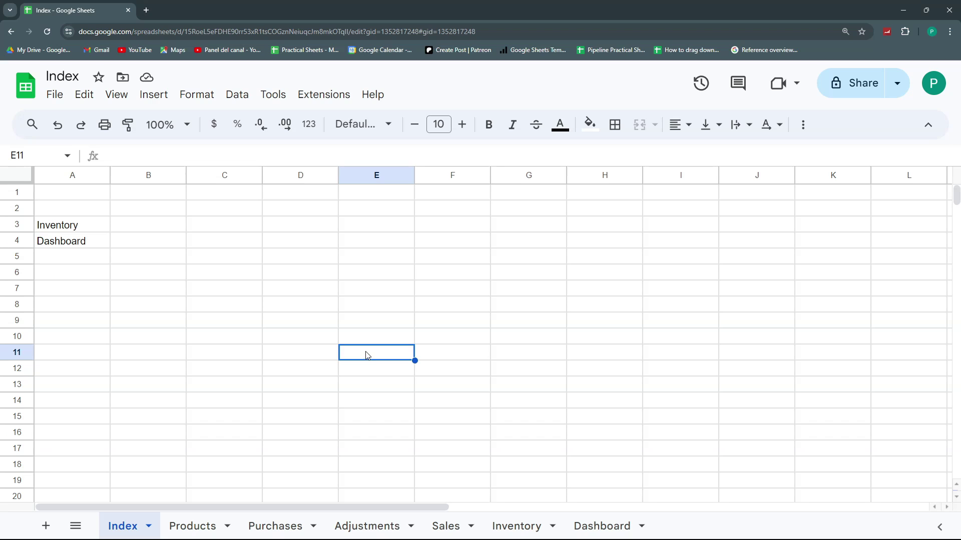
left_click(95, 226)
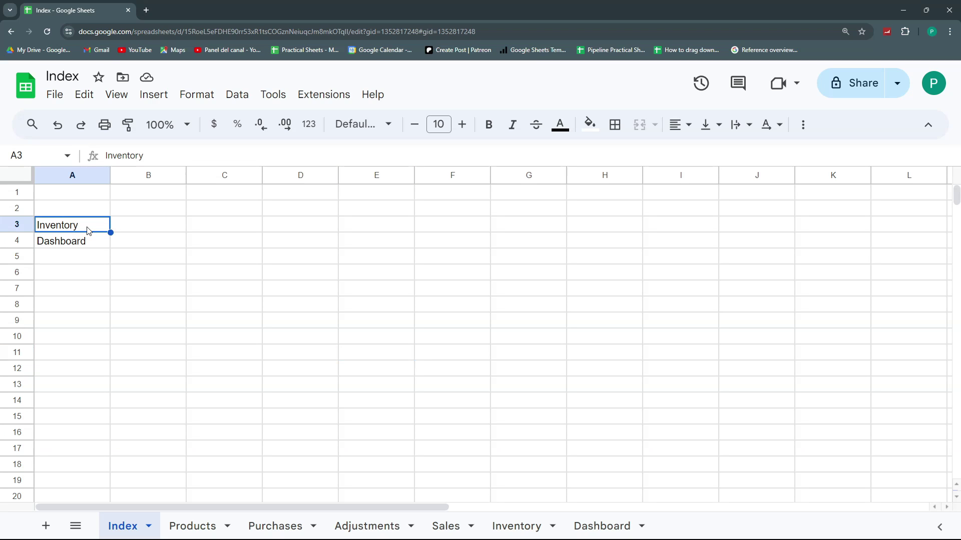
left_click(162, 231)
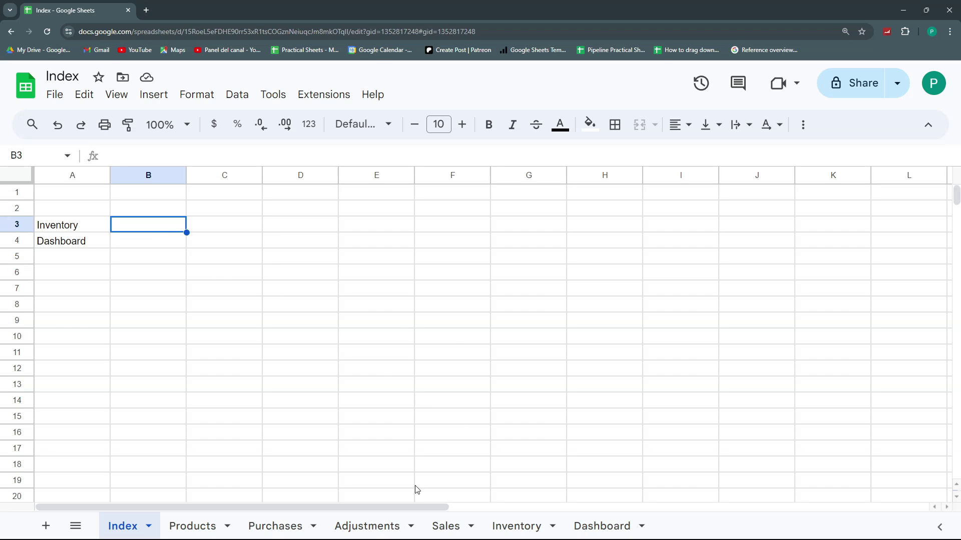
Look over the Products and Purchases sheets and highlight the fixed start of the web address
left_click(211, 525)
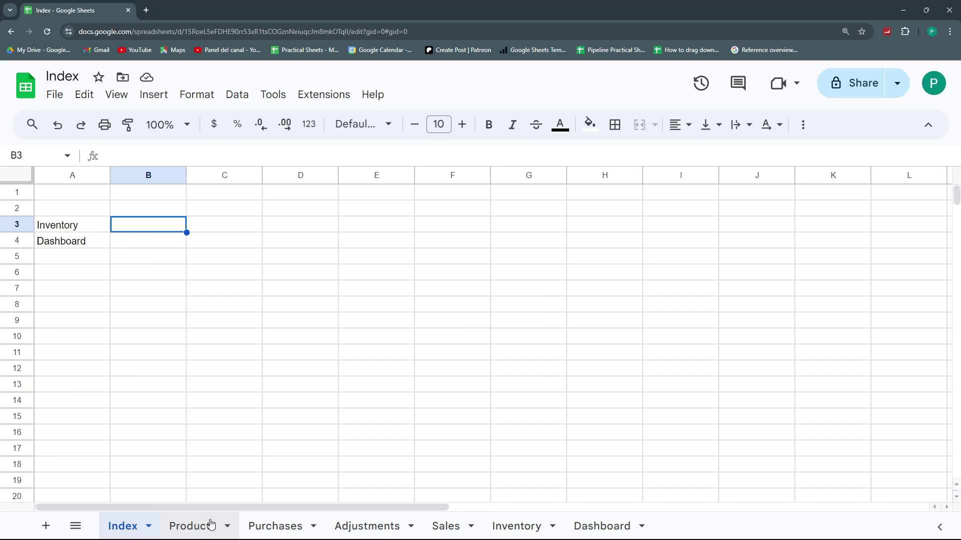
left_click(262, 526)
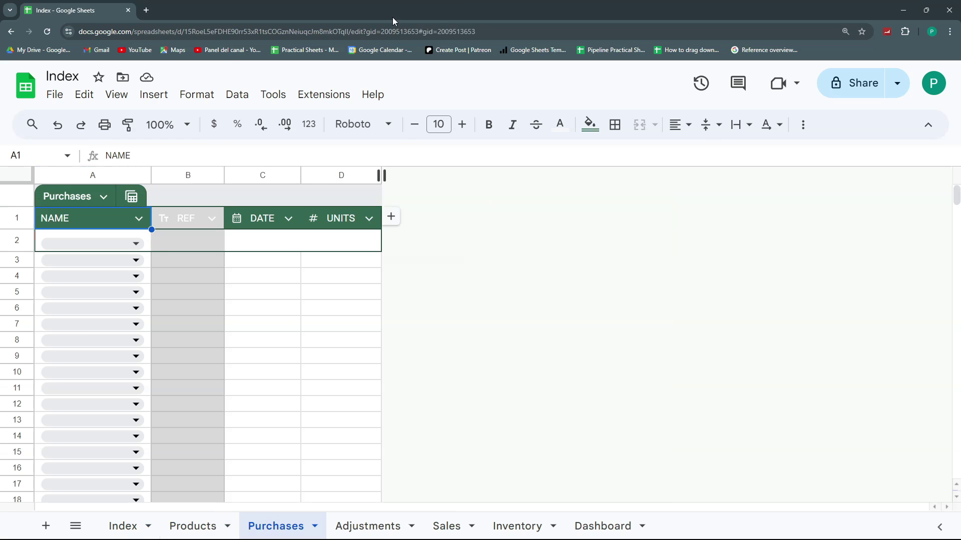
left_click_drag(177, 31, 307, 308)
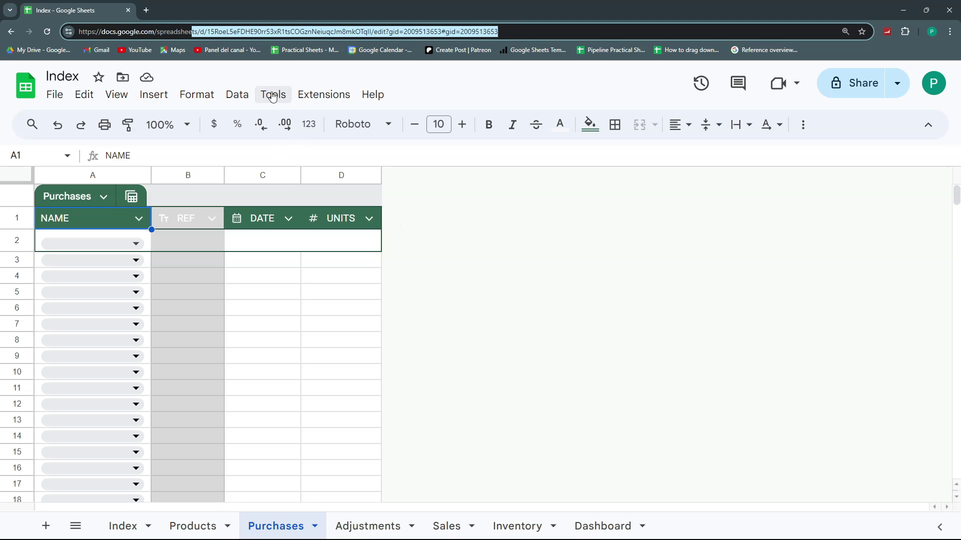
left_click(179, 31)
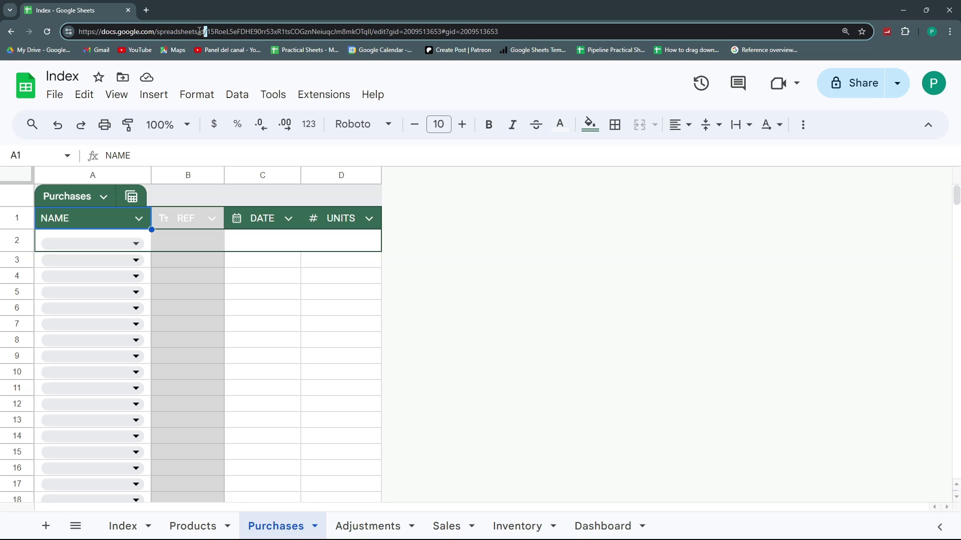
left_click_drag(199, 31, 64, 32)
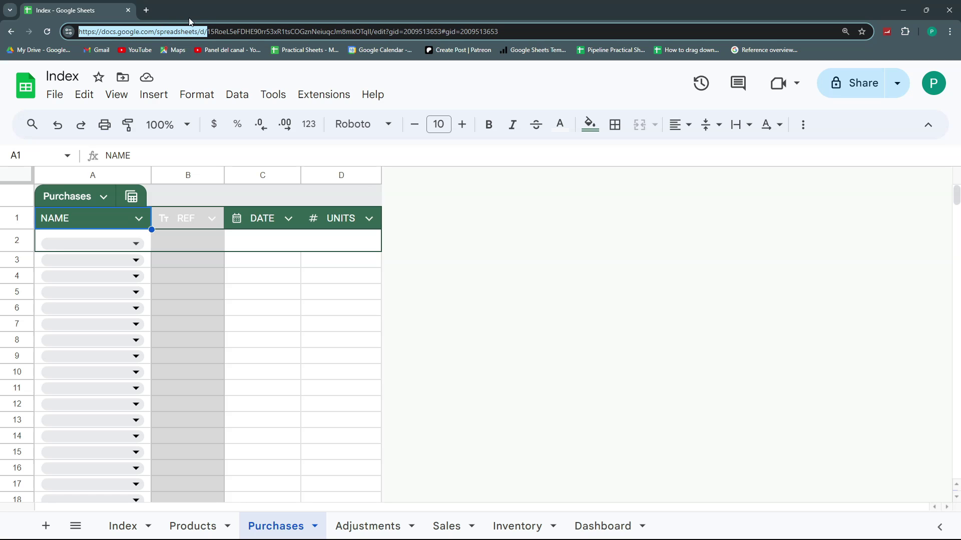
Highlight the spreadsheet ID and the gid number in the URL, then return to Products
left_click_drag(209, 31, 371, 31)
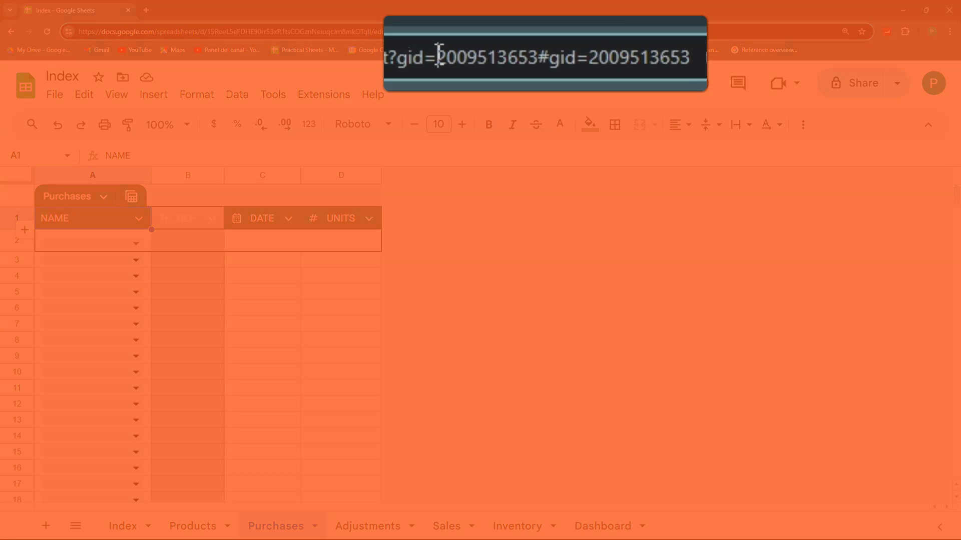
left_click_drag(439, 56, 537, 56)
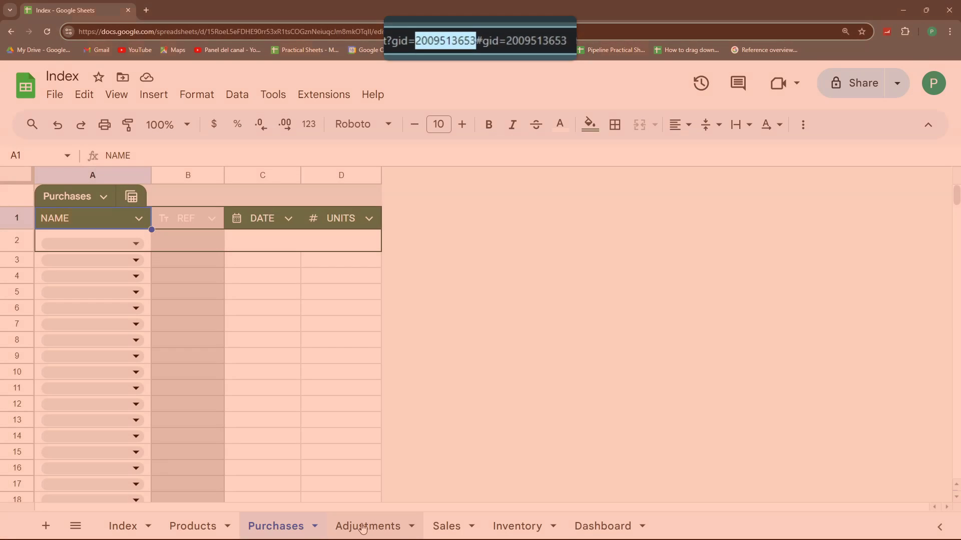
left_click(369, 526)
left_click(200, 531)
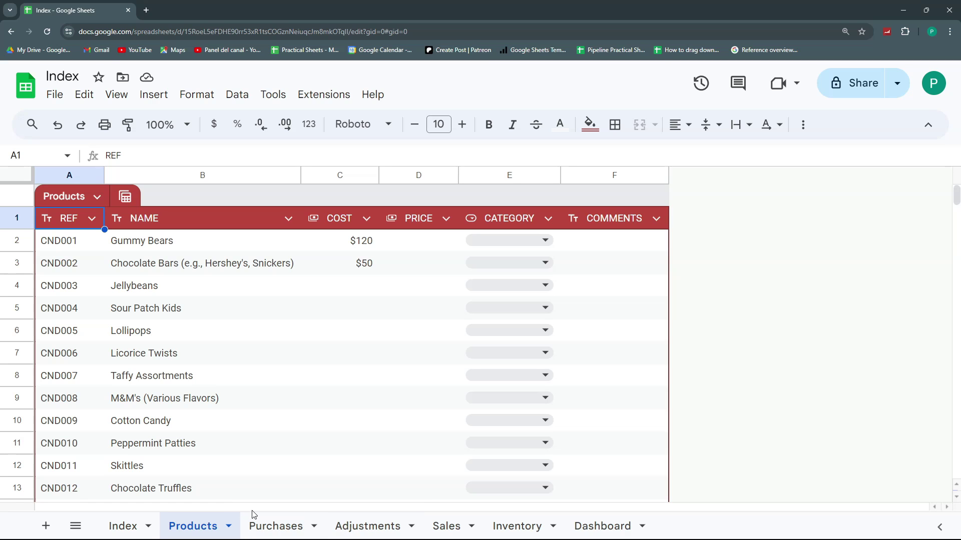
Copy the Inventory sheet's web address into B3 on Index
left_click(131, 526)
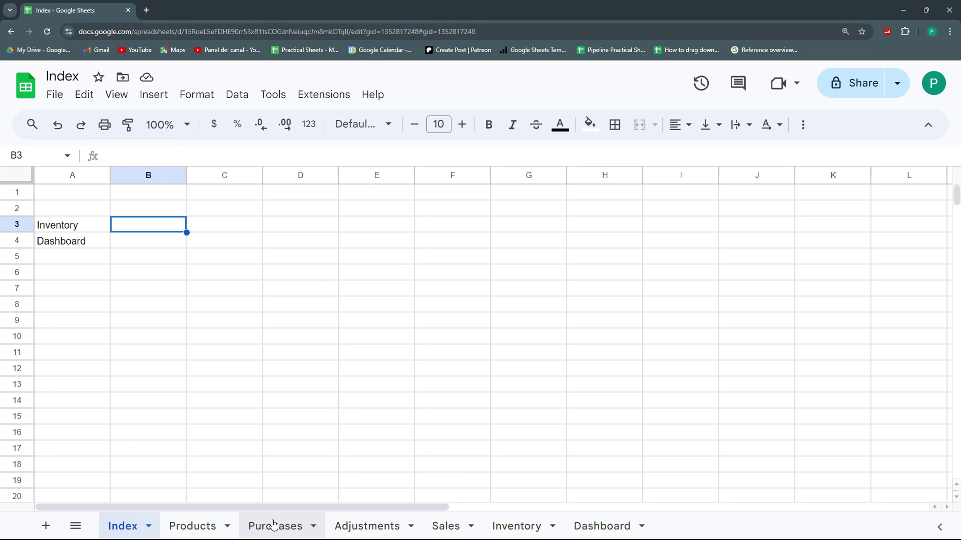
left_click(527, 525)
left_click_drag(484, 29, 50, 33)
key("ctrl+c")
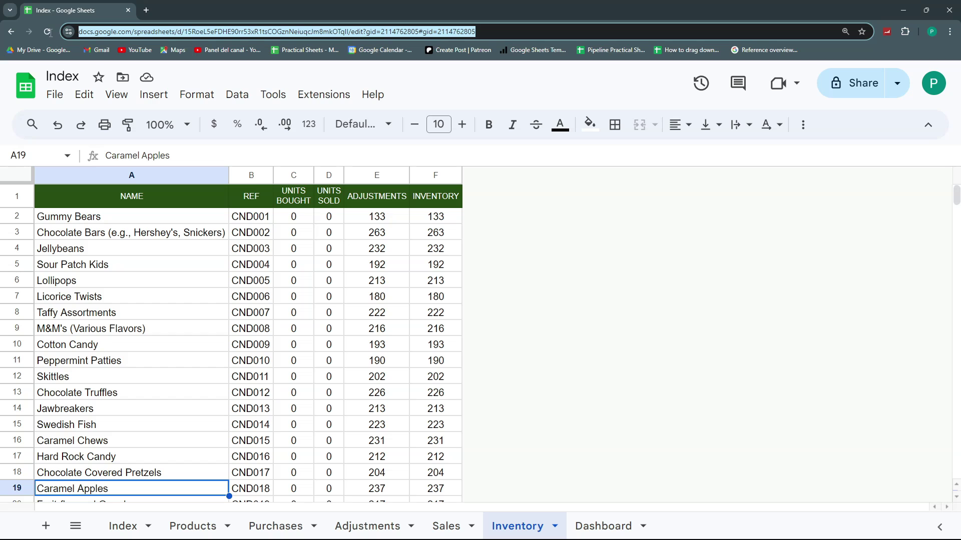
left_click(124, 527)
key("ctrl+v")
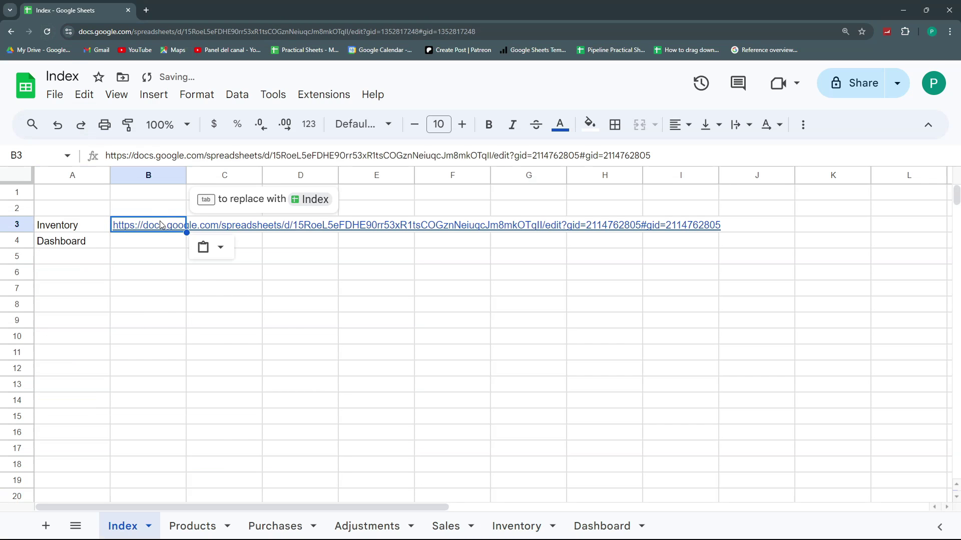
Copy the Dashboard sheet's web address into B4 on Index
left_click(602, 526)
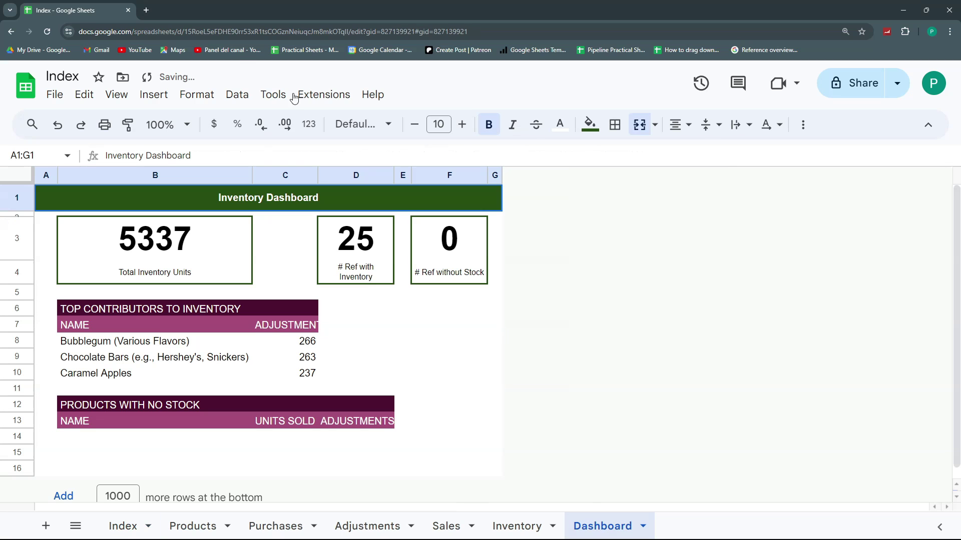
left_click(239, 33)
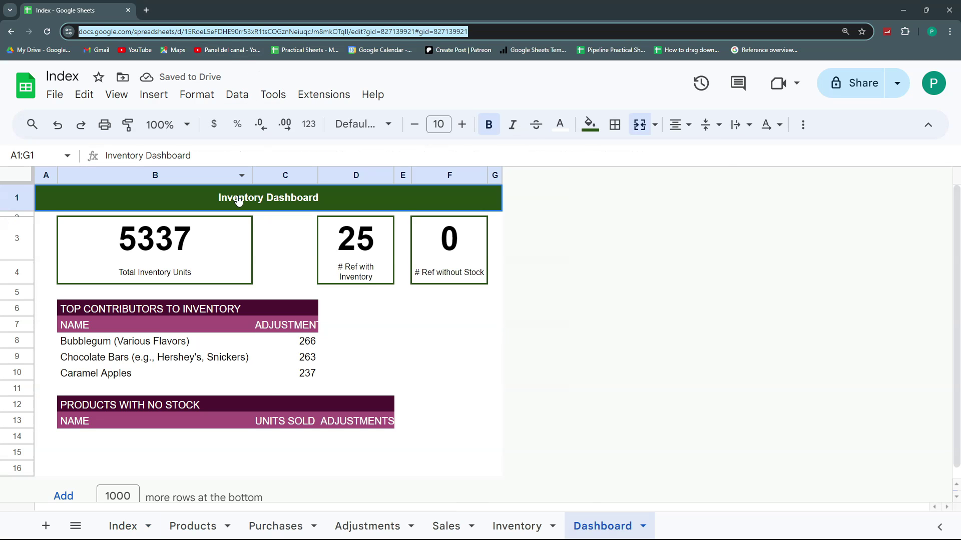
left_click(136, 526)
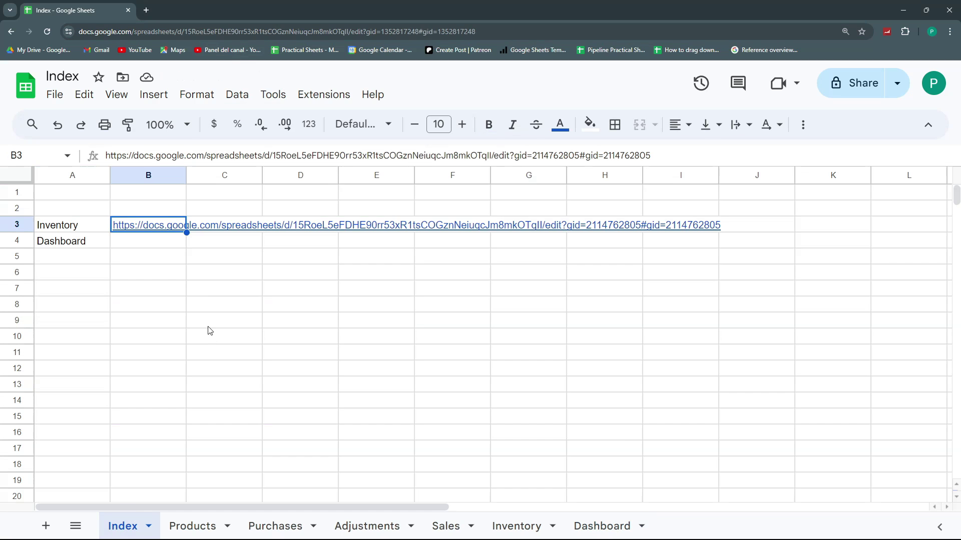
left_click(154, 245)
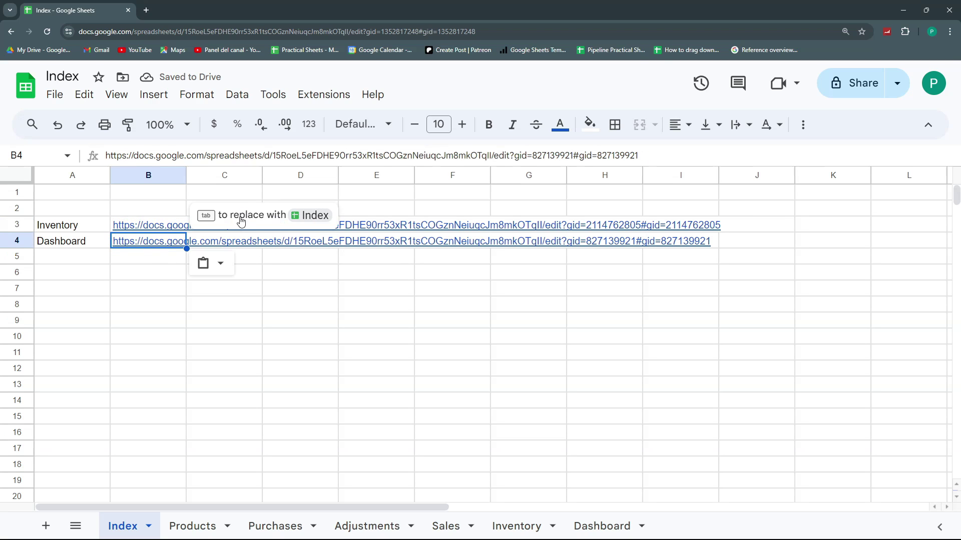
left_click(280, 302)
left_click(175, 229)
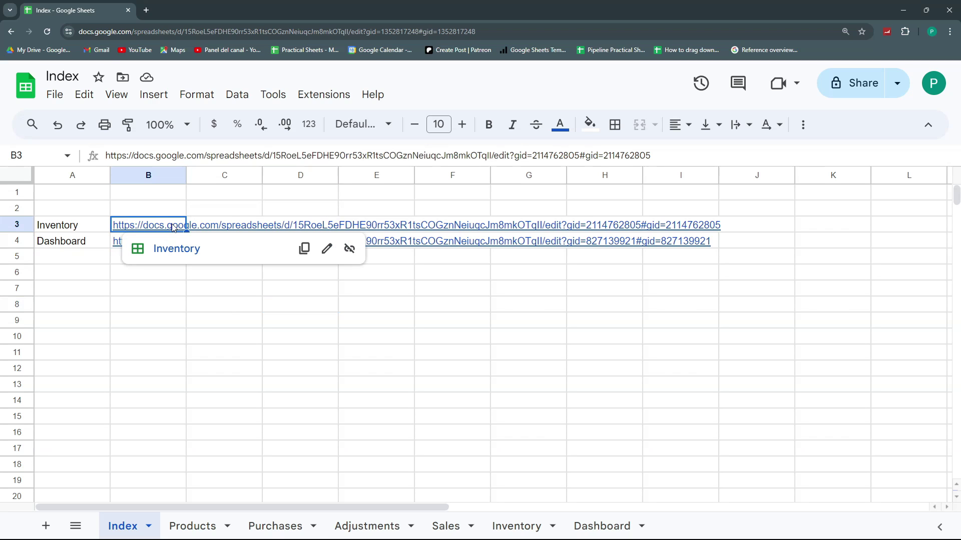
left_click(150, 289)
left_click(151, 321)
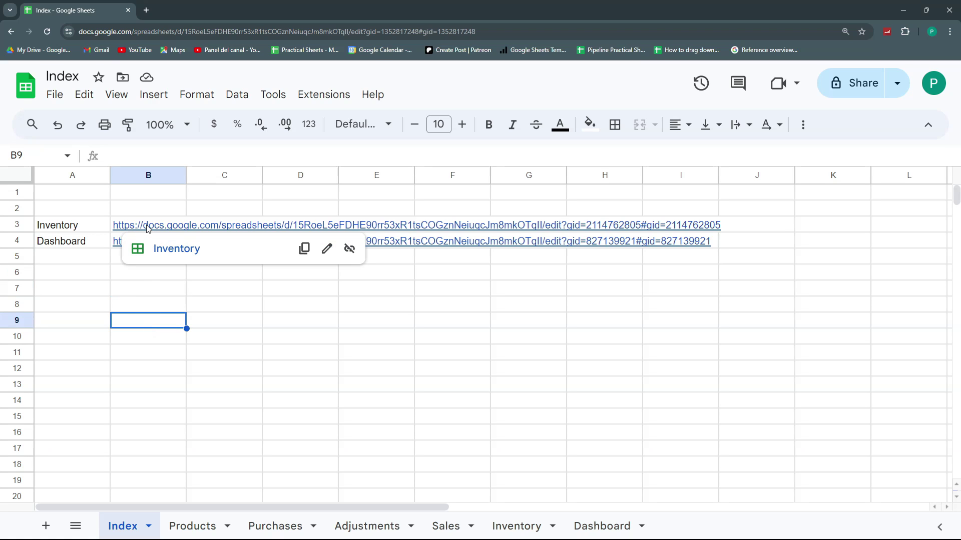
left_click(175, 249)
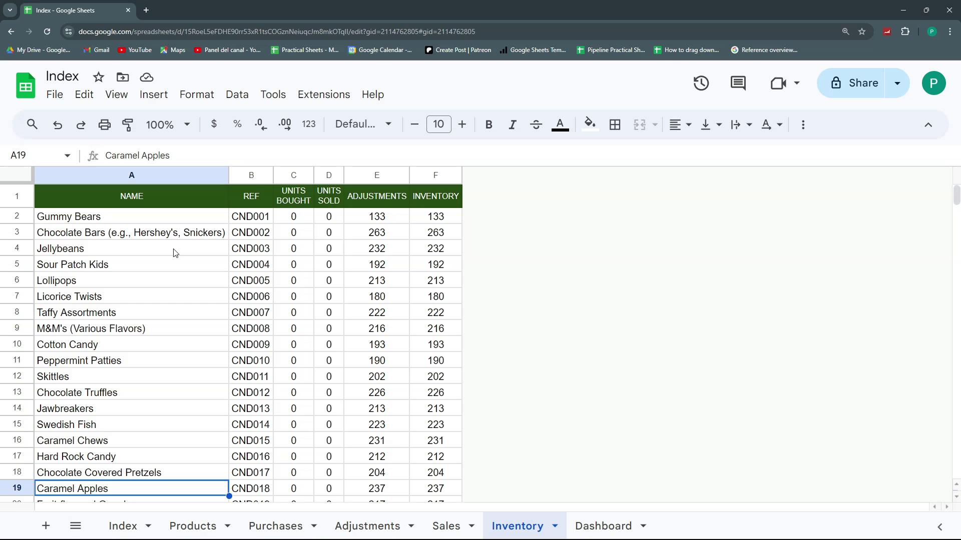
left_click(128, 525)
mouse_move(129, 245)
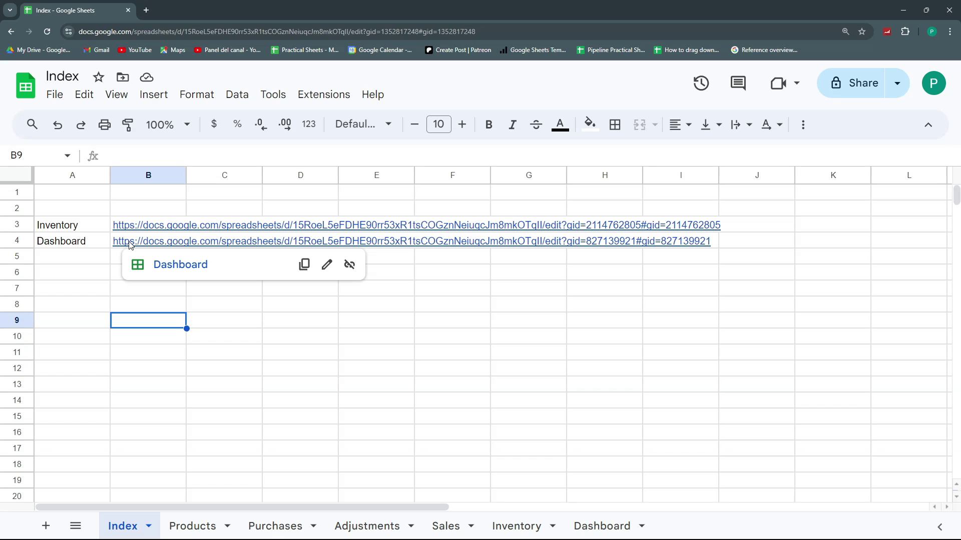
left_click(164, 272)
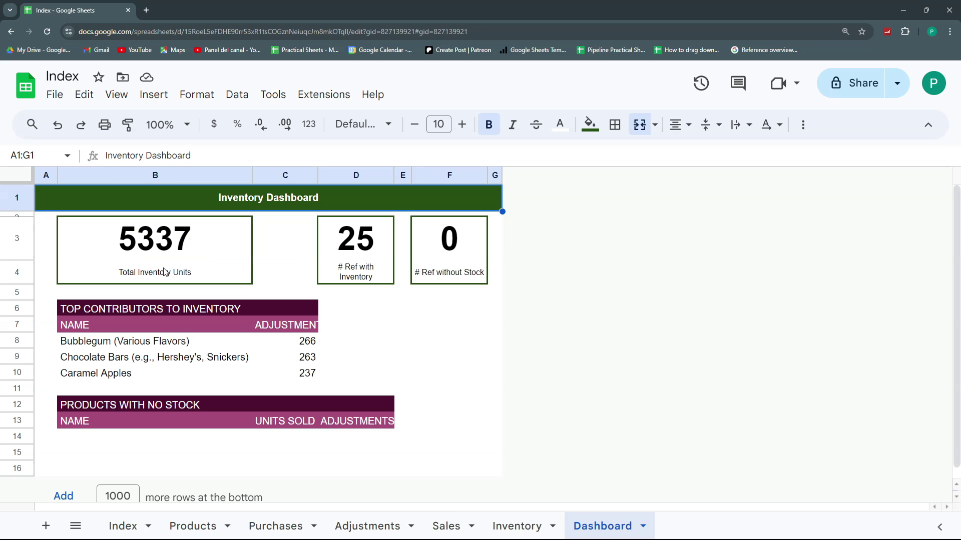
left_click(135, 528)
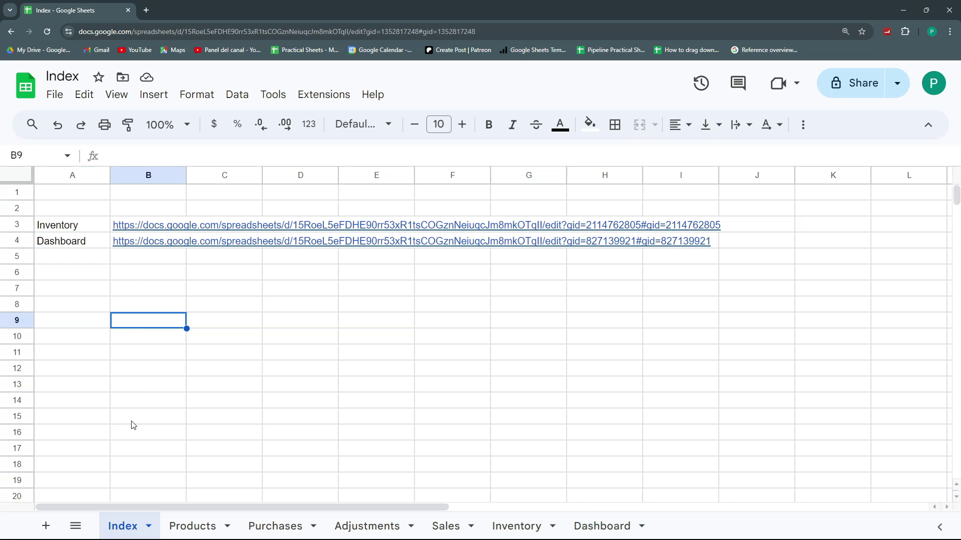
key("Up")
mouse_move(151, 229)
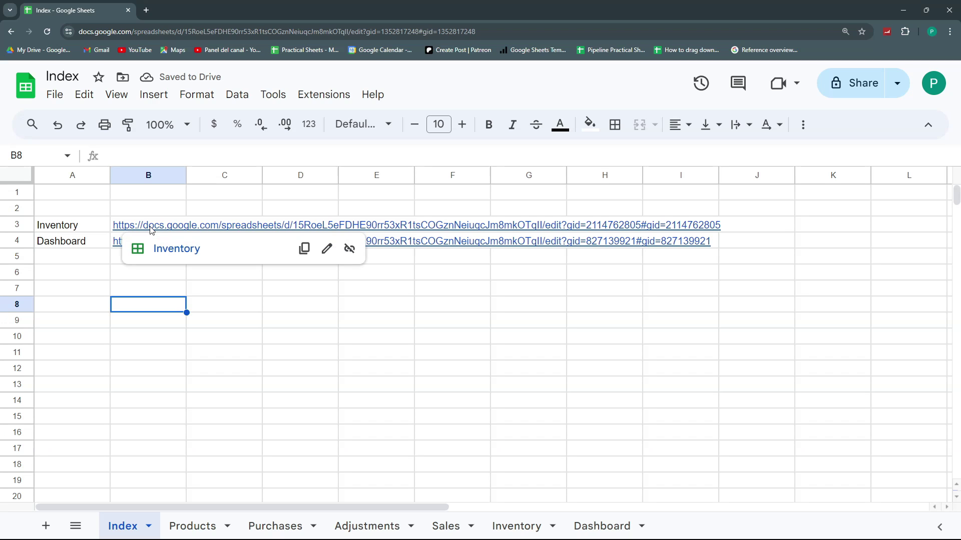
mouse_move(119, 243)
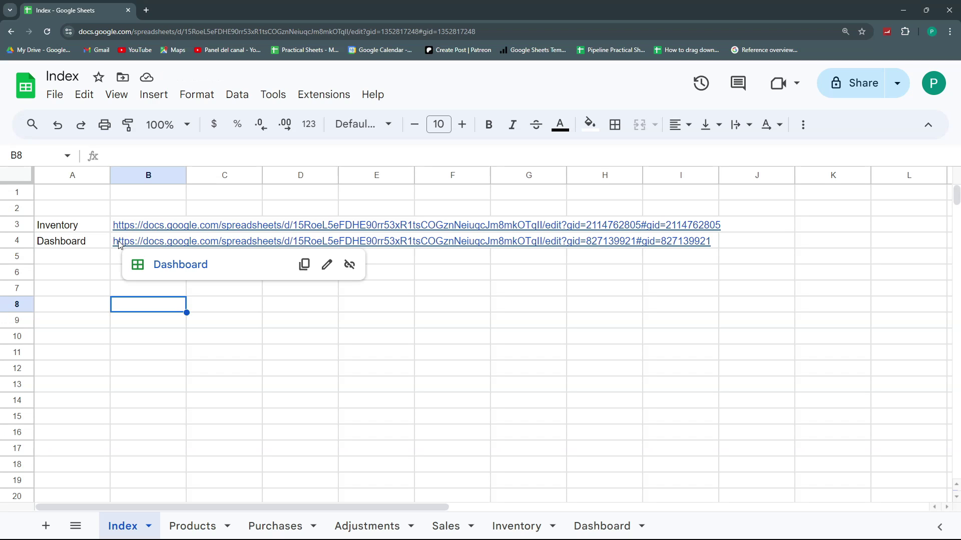
left_click(143, 228)
Convert the B3 and B4 URLs into smart chips
right_click(143, 228)
scroll(331, 425, "down", 3)
mouse_move(279, 486)
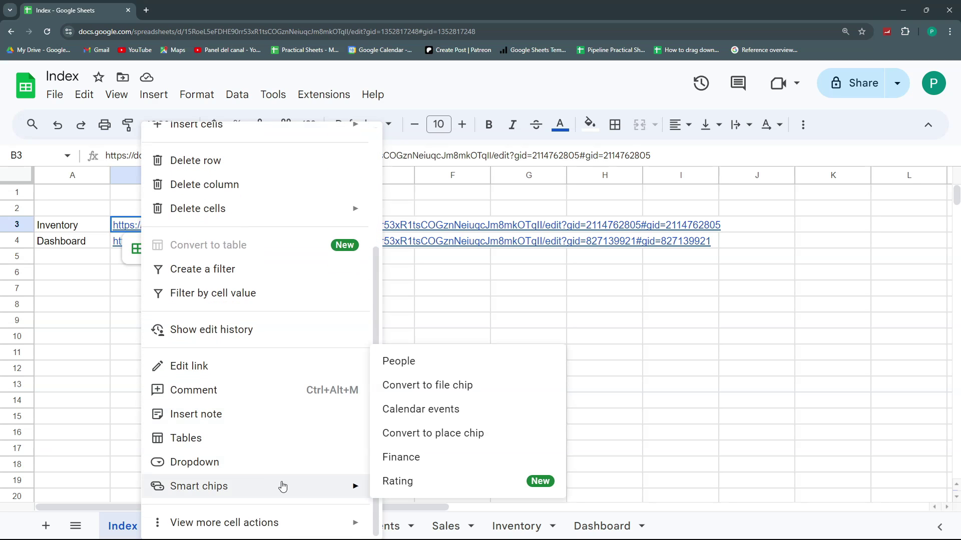
left_click(441, 385)
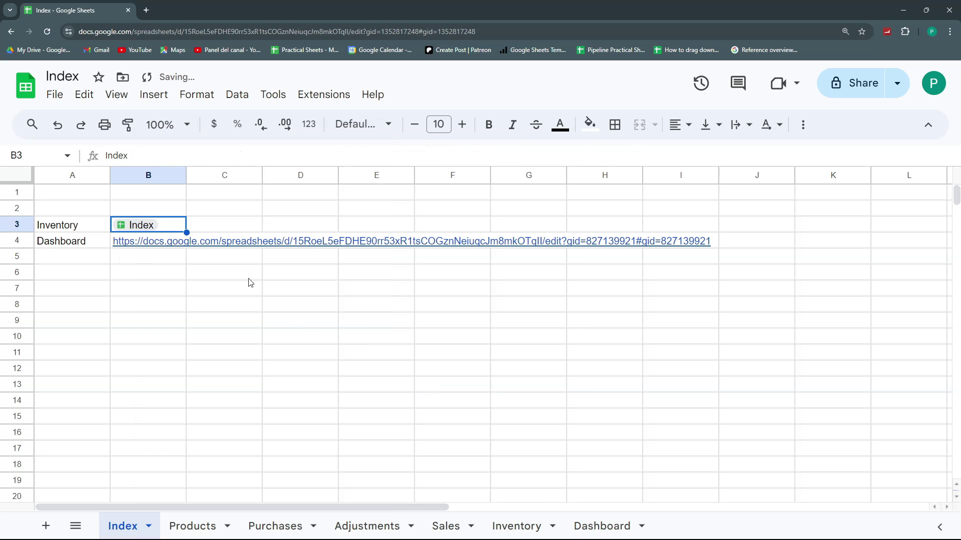
left_click(155, 243)
right_click(155, 245)
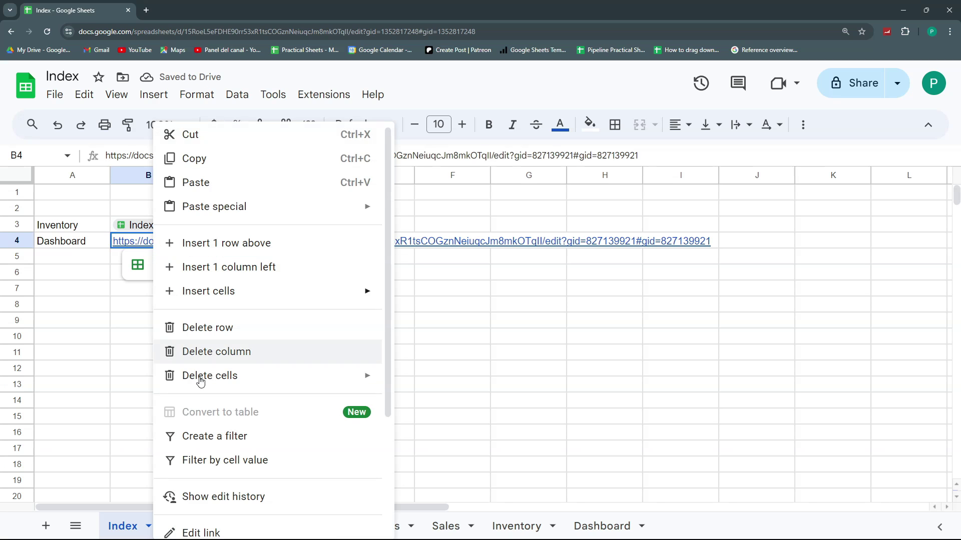
scroll(223, 452, "down", 5)
mouse_move(355, 493)
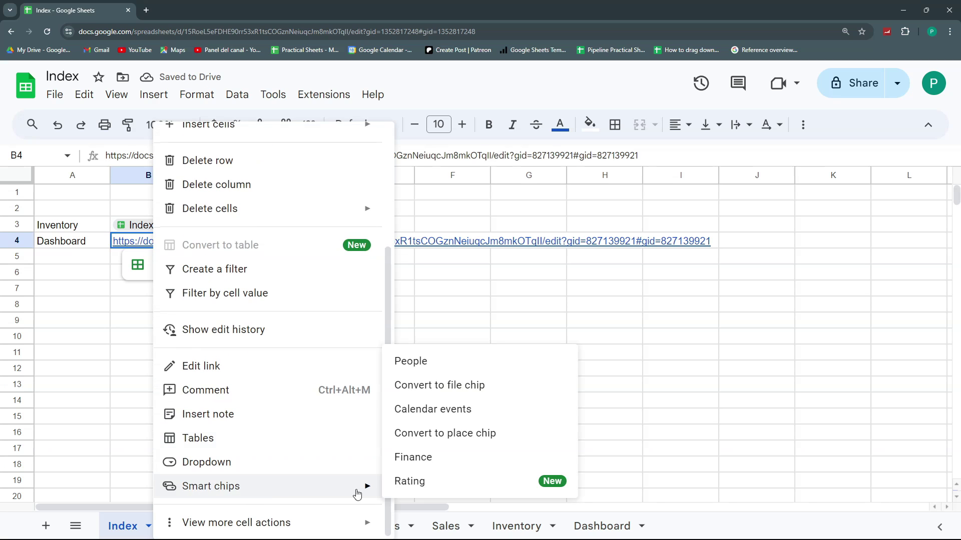
left_click(431, 386)
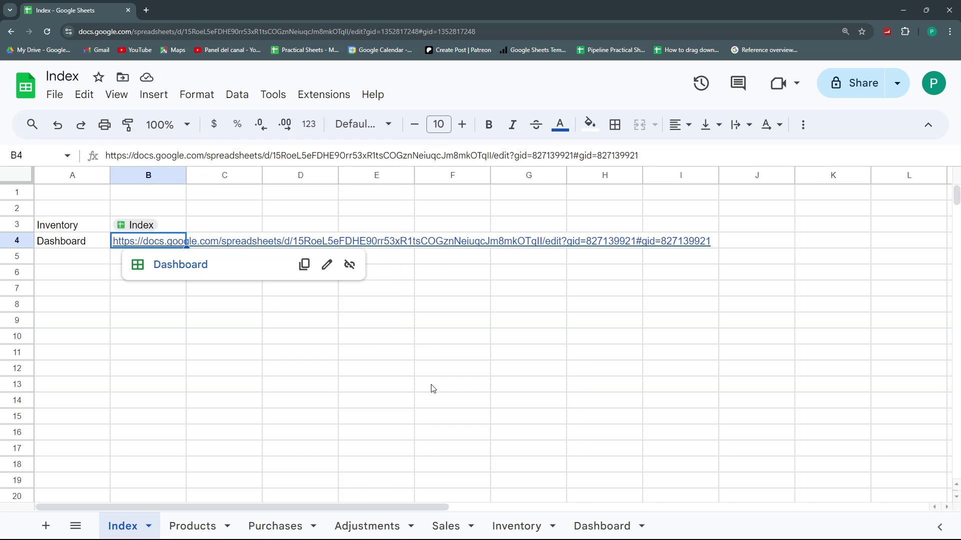
Test the Inventory and Dashboard chip links, then undo the chip conversions
left_click(134, 224)
left_click(168, 254)
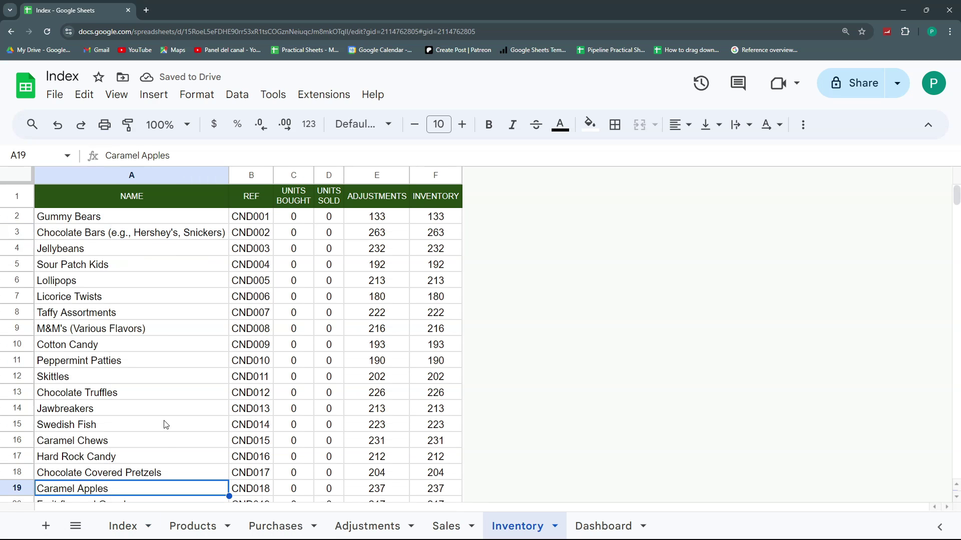
left_click(122, 527)
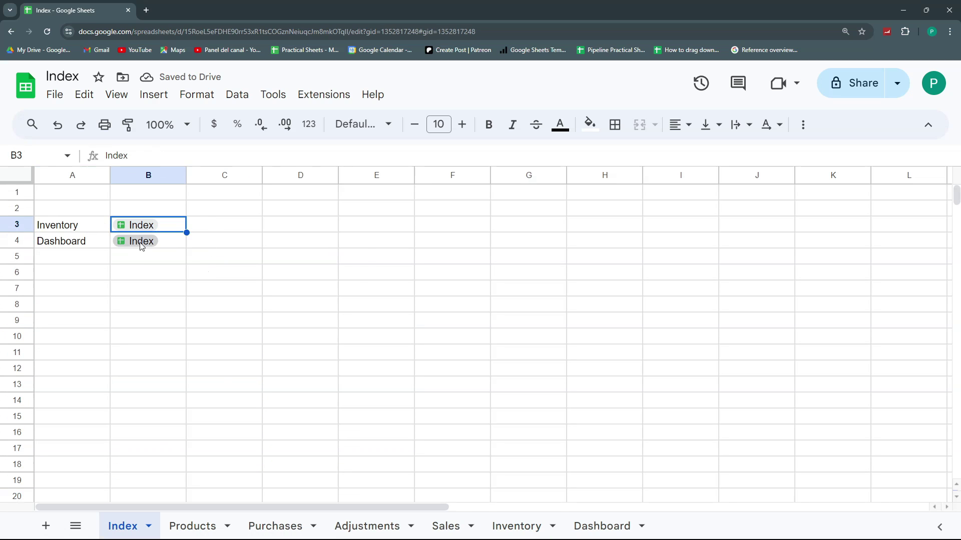
mouse_move(141, 243)
left_click(165, 269)
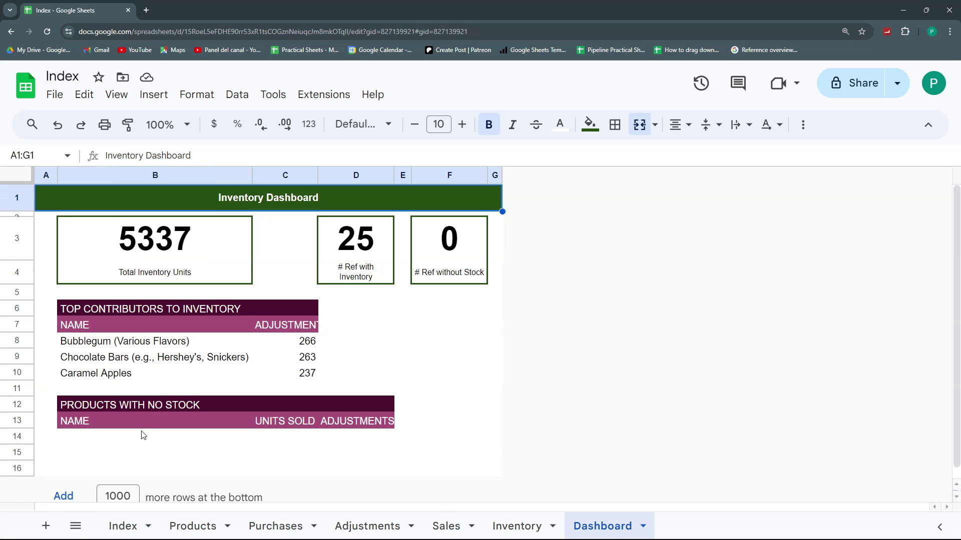
left_click(123, 526)
mouse_move(145, 226)
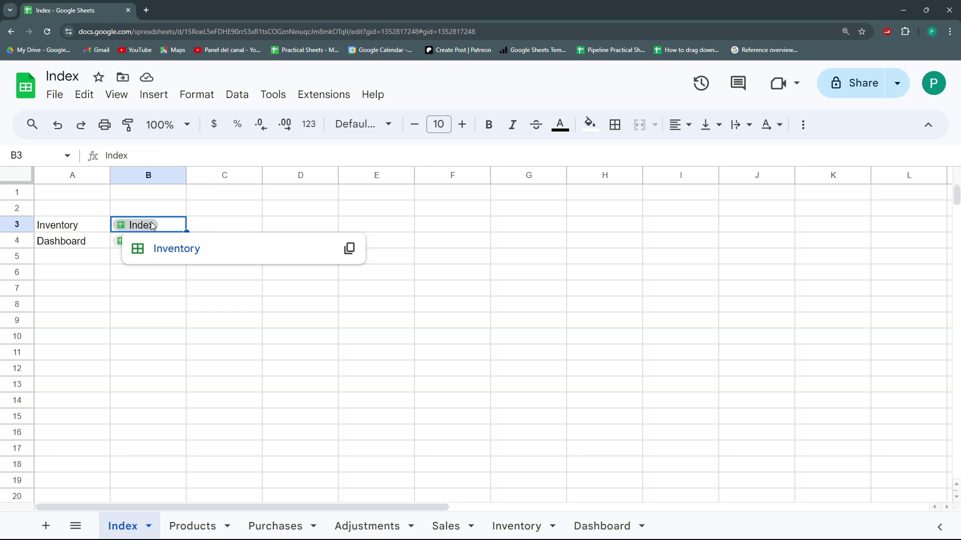
left_click(227, 215)
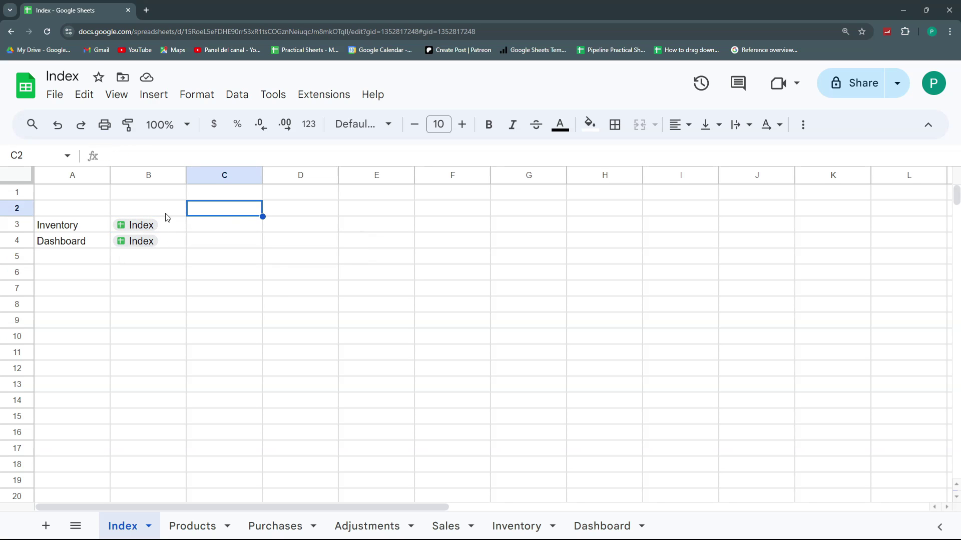
key("ctrl+z")
key("ctrl+z")
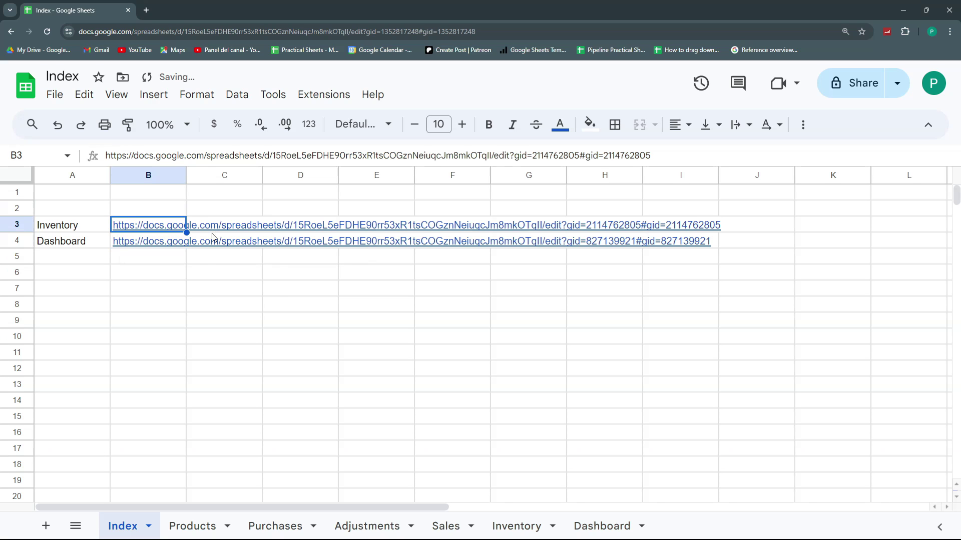
Begin a HYPERLINK formula in cell C3
left_click(206, 271)
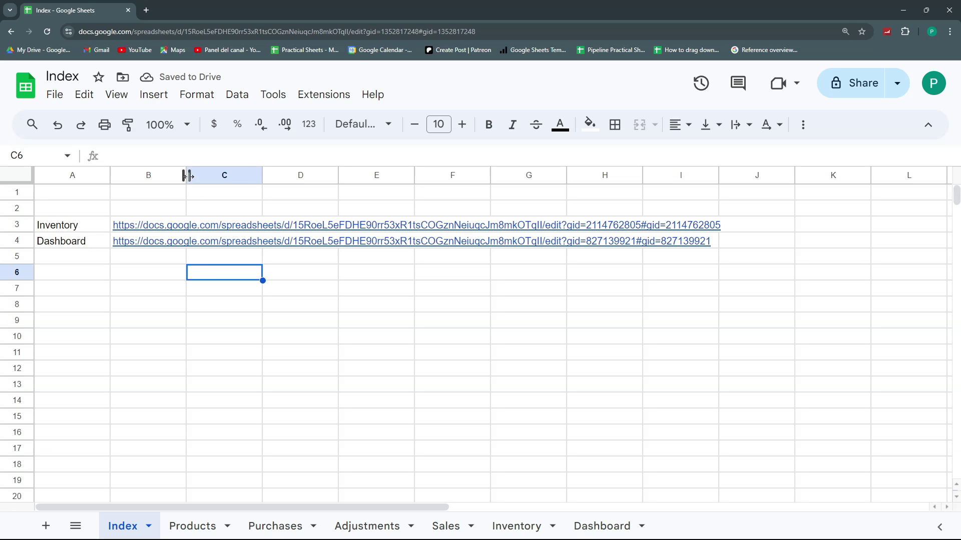
left_click(218, 227)
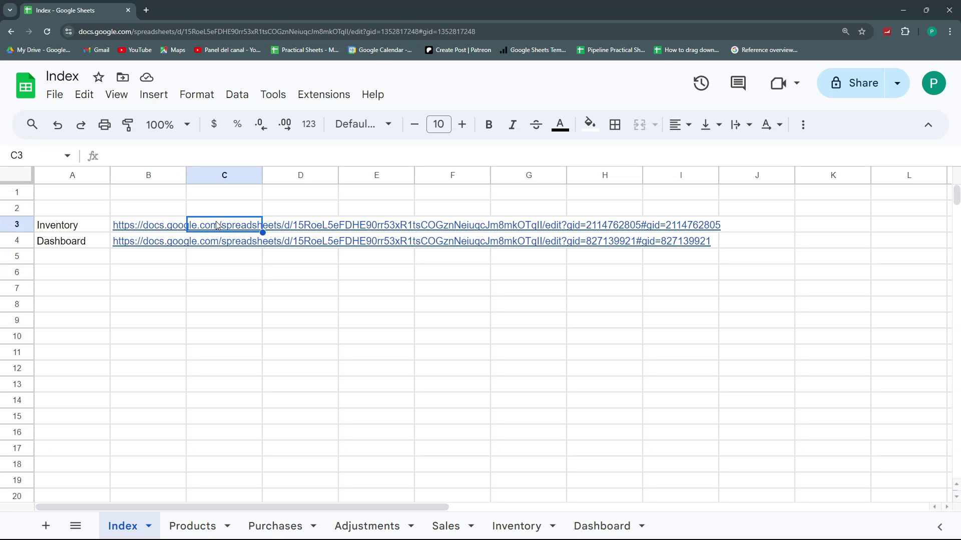
type("=Hyoe")
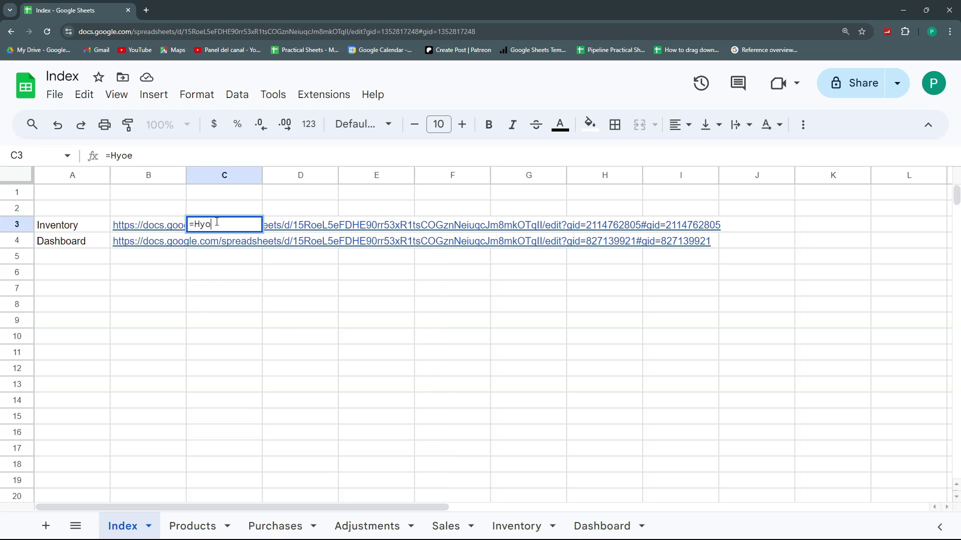
key("BackSpace")
key("BackSpace")
type("perli")
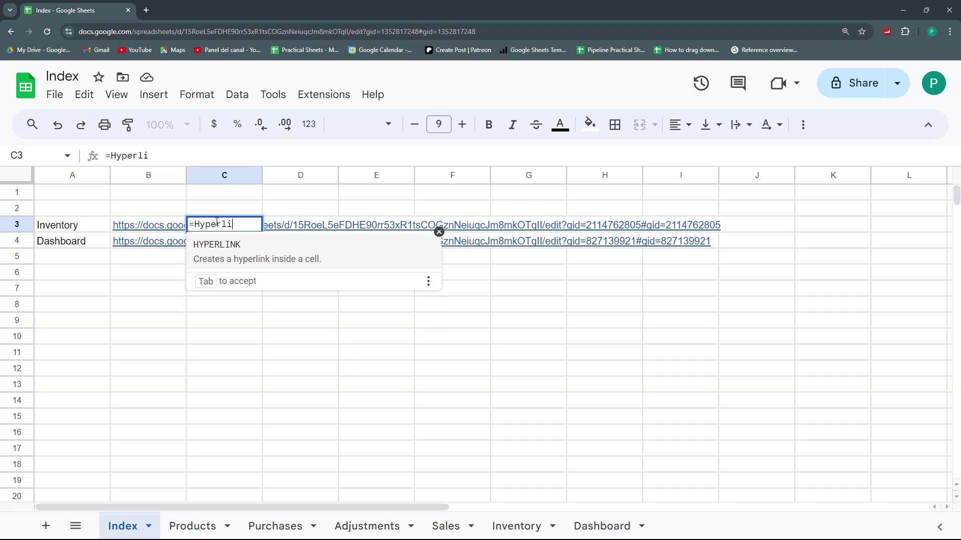
key("Tab")
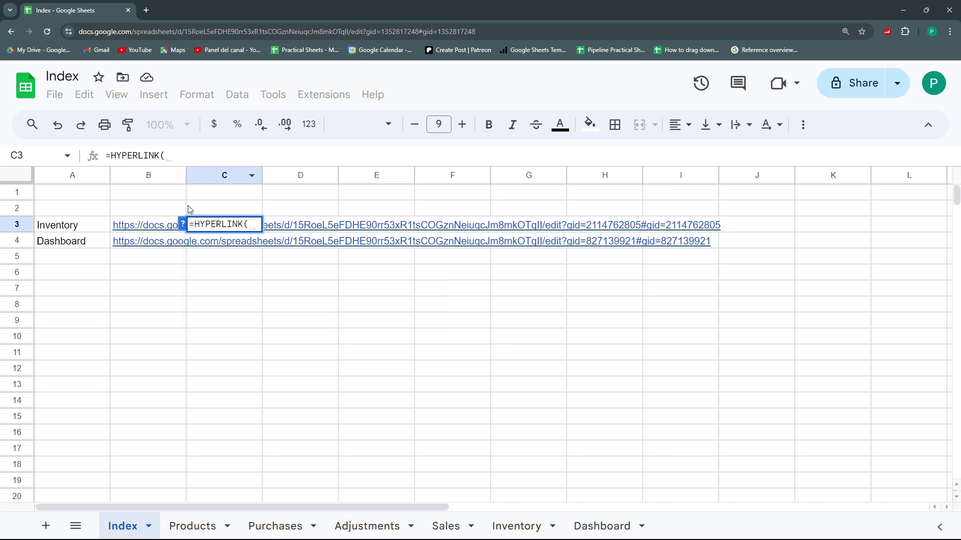
Complete C3 as =HYPERLINK(B3,A3), using B3's URL and A3's label
left_click(183, 225)
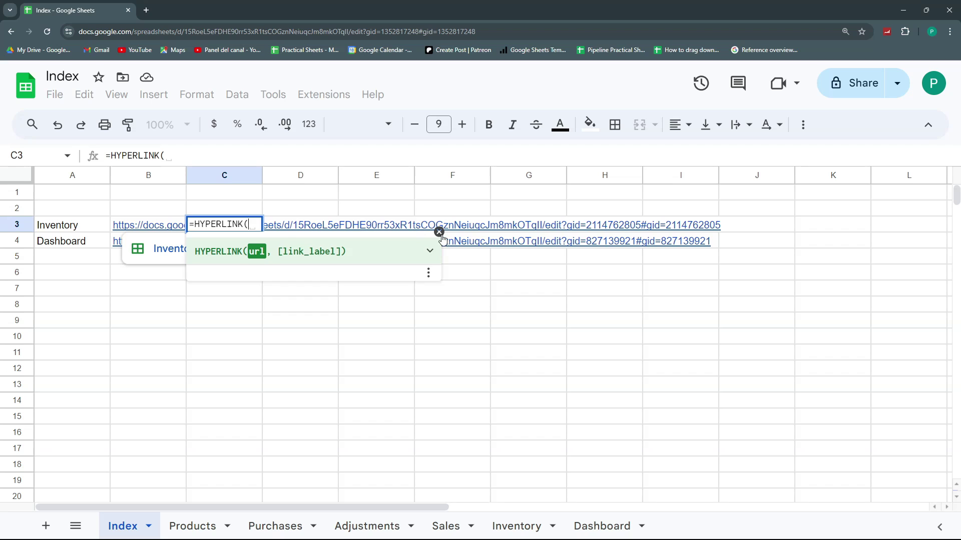
left_click(440, 233)
left_click(161, 230)
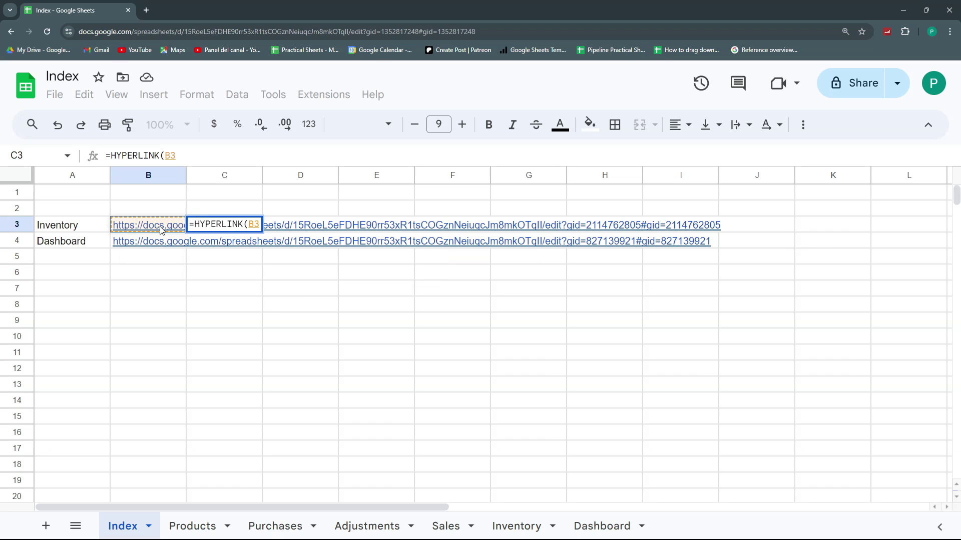
type(",")
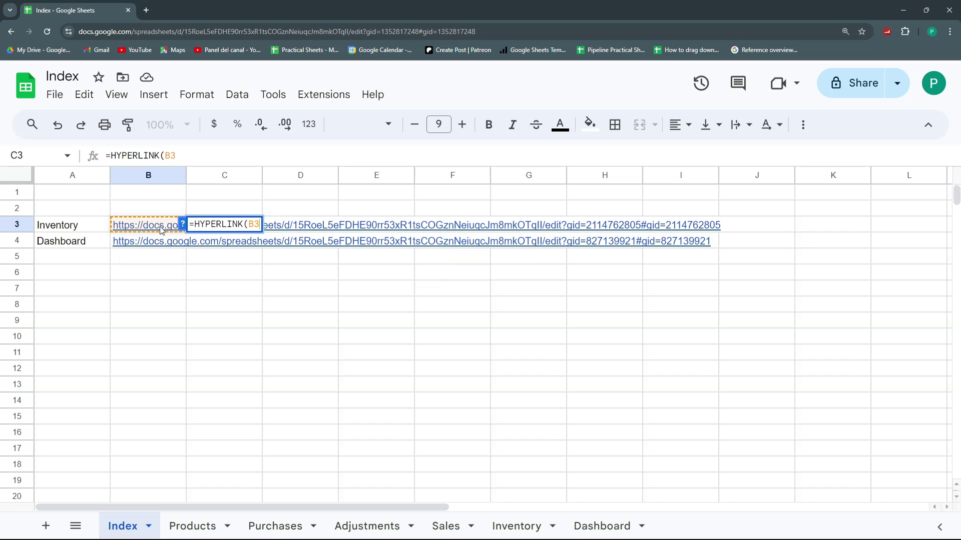
left_click(79, 226)
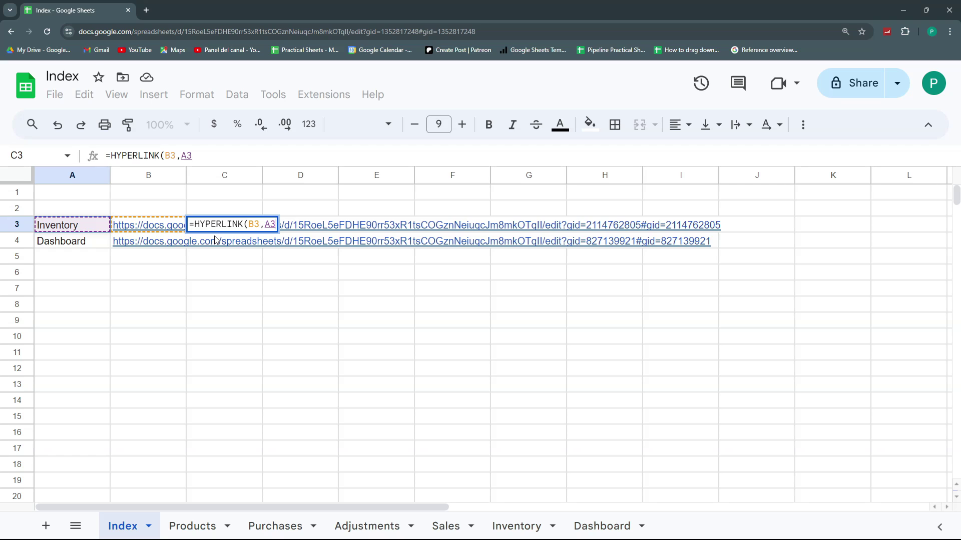
key("Return")
left_click(255, 225)
Fill the HYPERLINK formula down into C4 and widen column B
left_click_drag(262, 233, 114, 313)
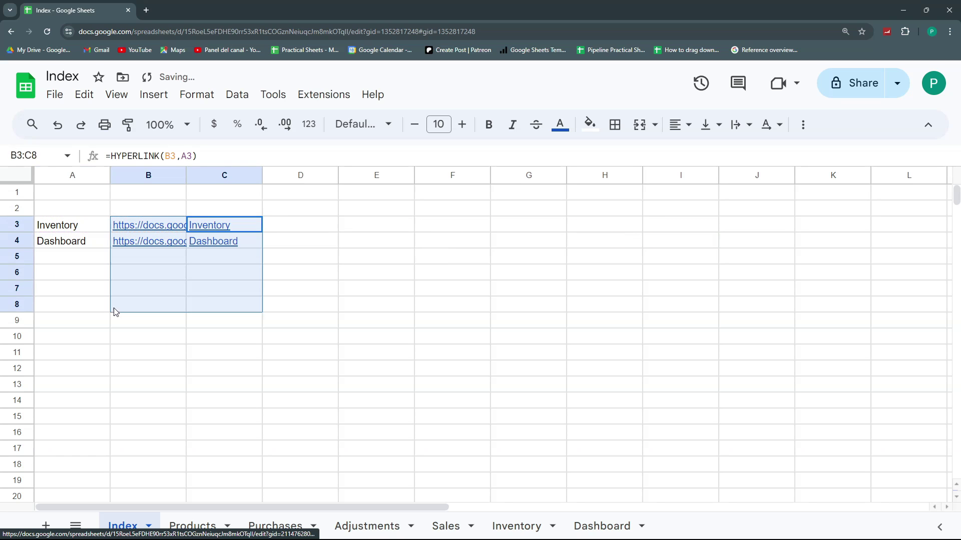
left_click(238, 281)
double_click(186, 176)
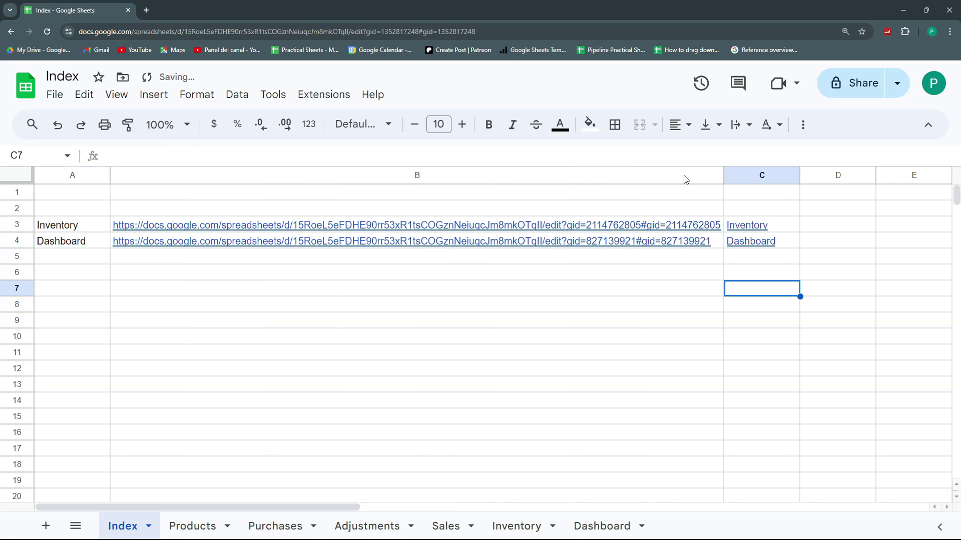
Hide helper columns A and B
left_click(392, 176)
left_click(67, 174, "shift")
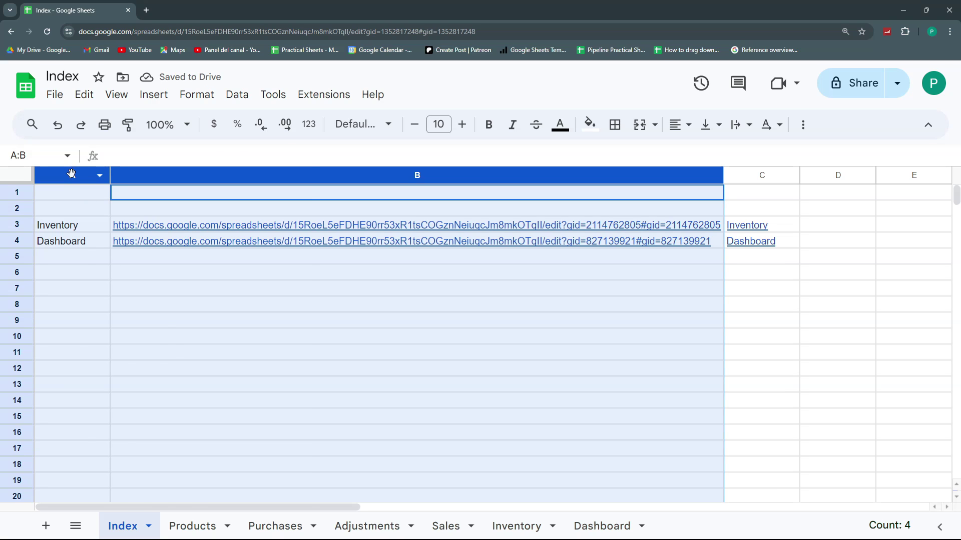
right_click(71, 173)
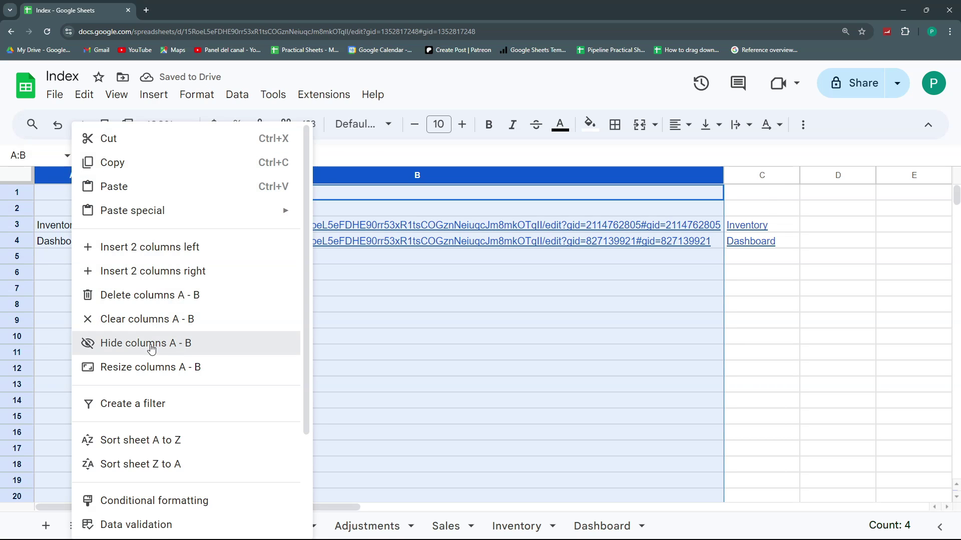
left_click(152, 348)
left_click(72, 272)
Test the Inventory link in C3 and come back to Index
left_click_drag(72, 208, 70, 226)
left_click(68, 228)
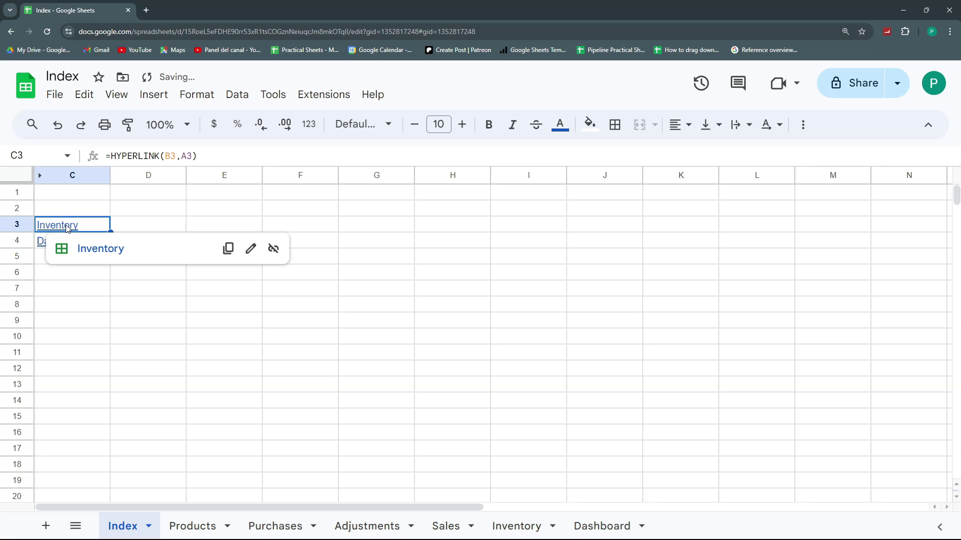
left_click(81, 249)
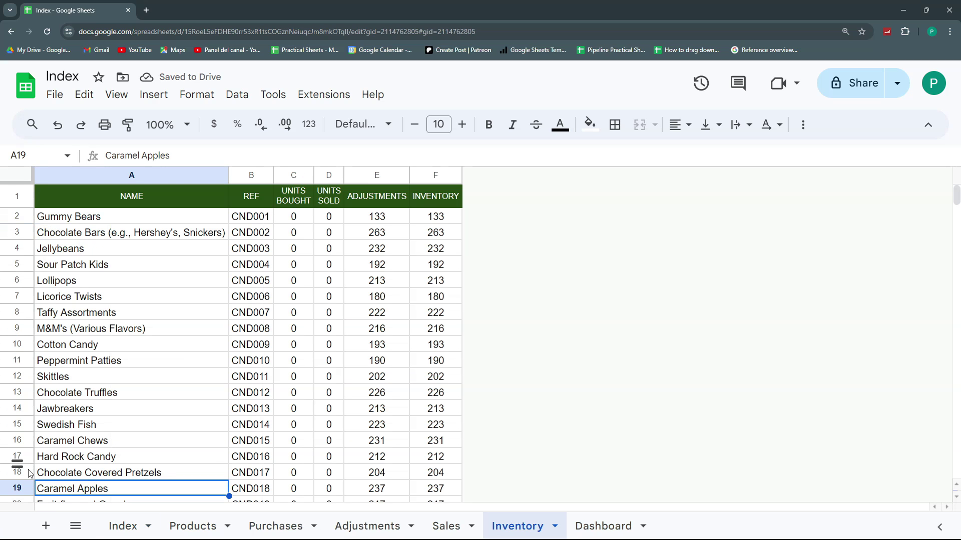
left_click(123, 526)
left_click(64, 242)
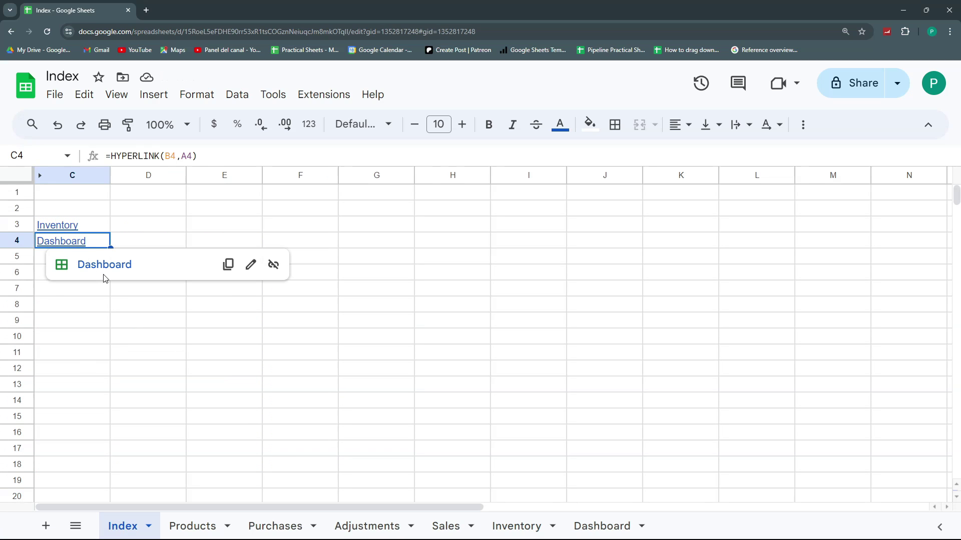
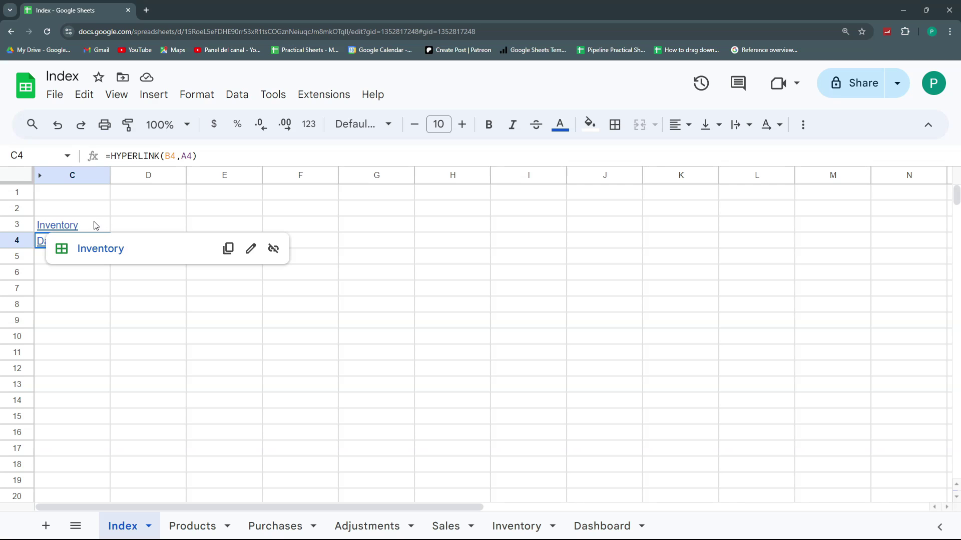
Unhide columns A and B on Index, narrow them, and look through the Purchases and Products tabs
left_click(39, 175)
left_click_drag(724, 175, 160, 196)
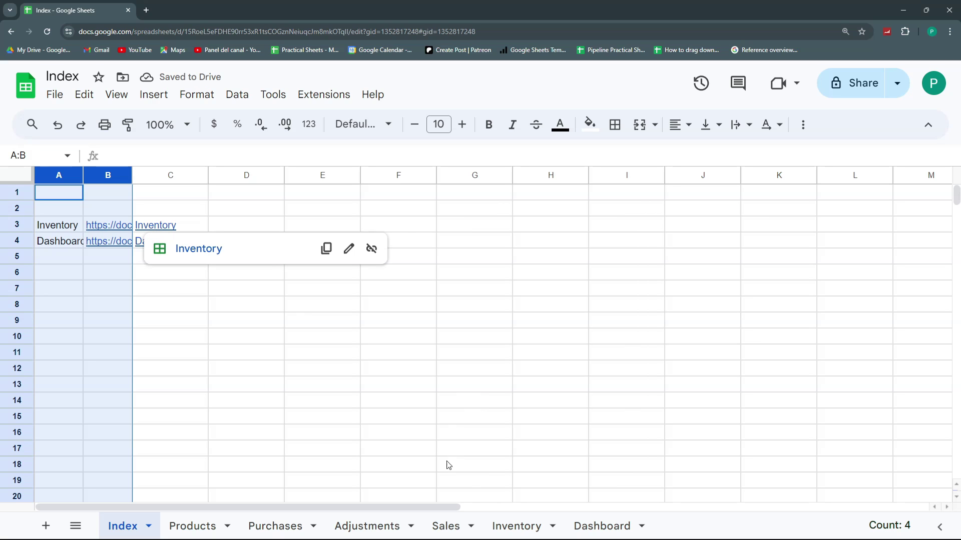
left_click(274, 526)
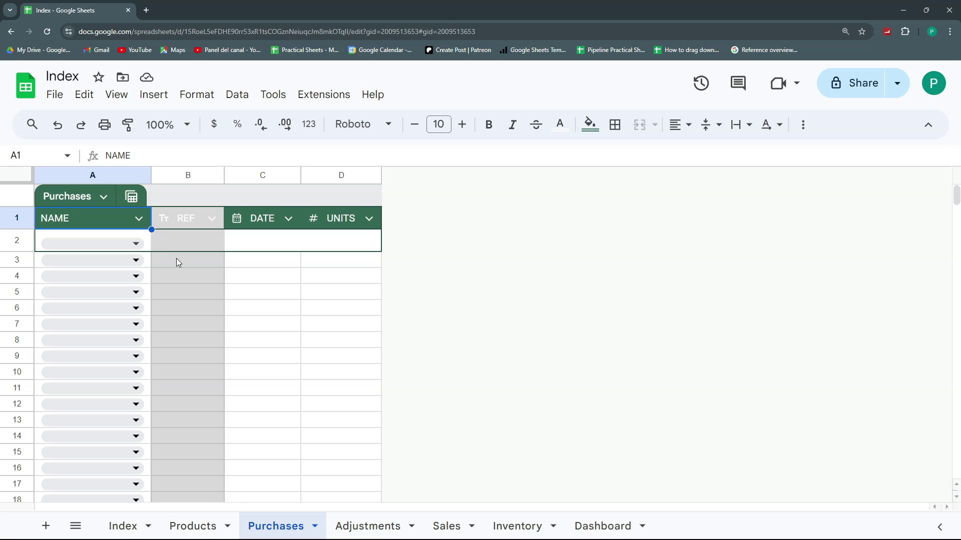
left_click(206, 526)
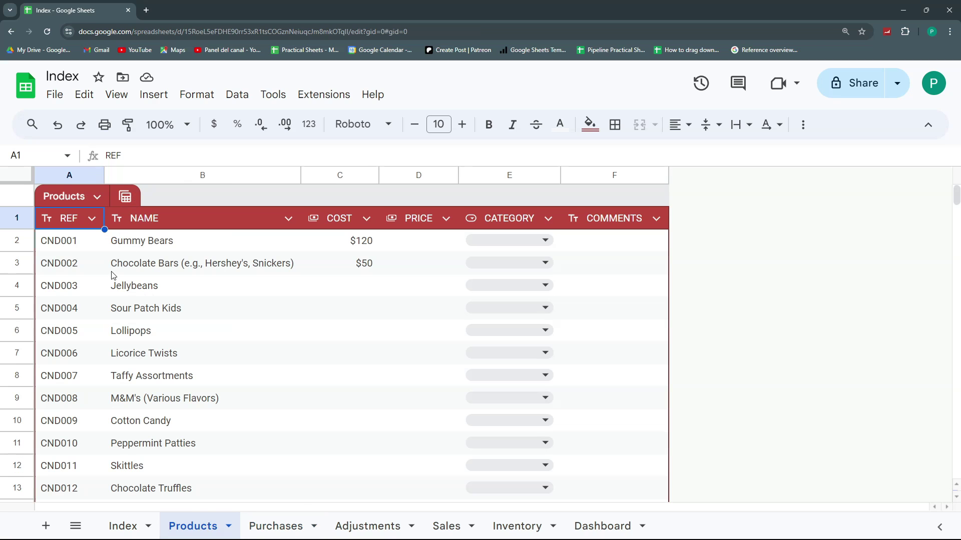
left_click(270, 521)
On Adjustments, inspect the REF lookup formulas in B5 and B9 and locate the first empty row
left_click(352, 528)
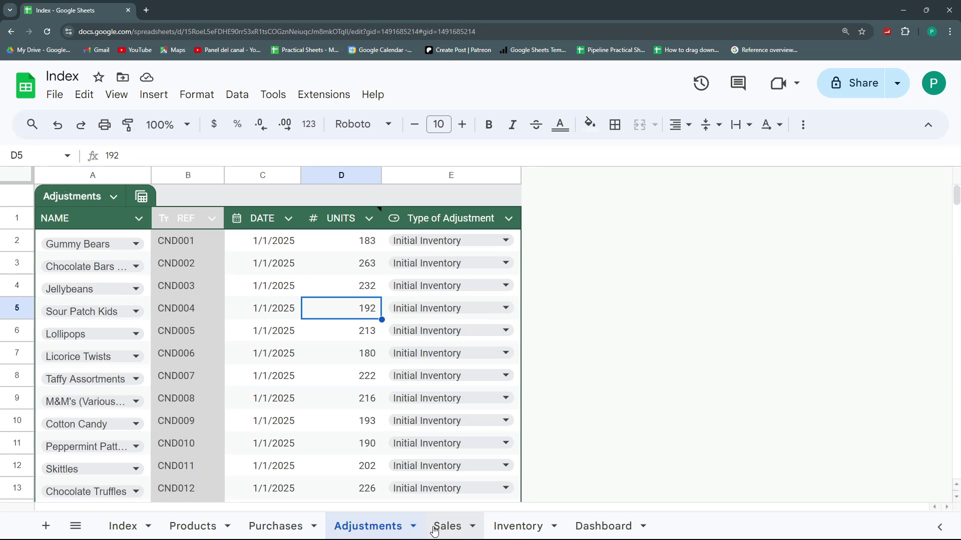
left_click(434, 528)
left_click(403, 528)
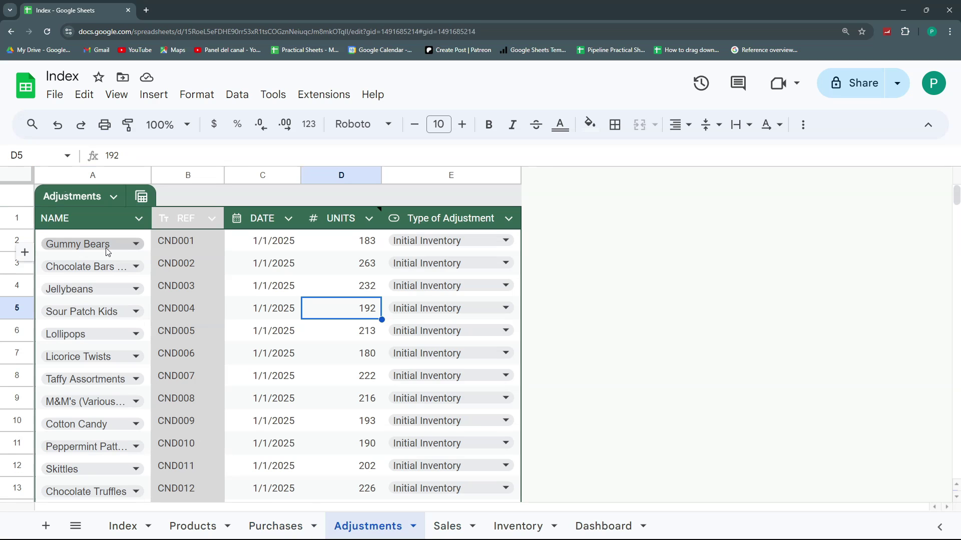
left_click(195, 311)
scroll(70, 313, "down", 2)
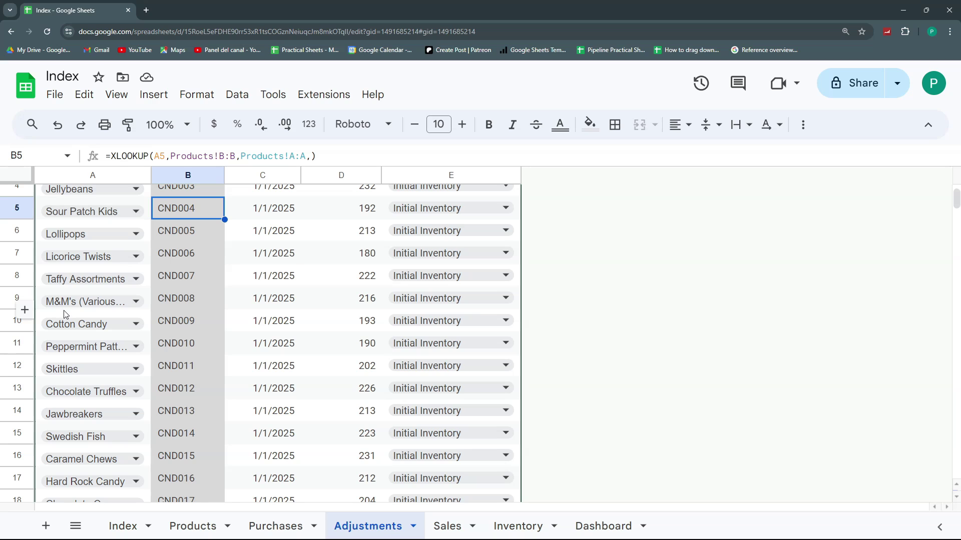
left_click(176, 300)
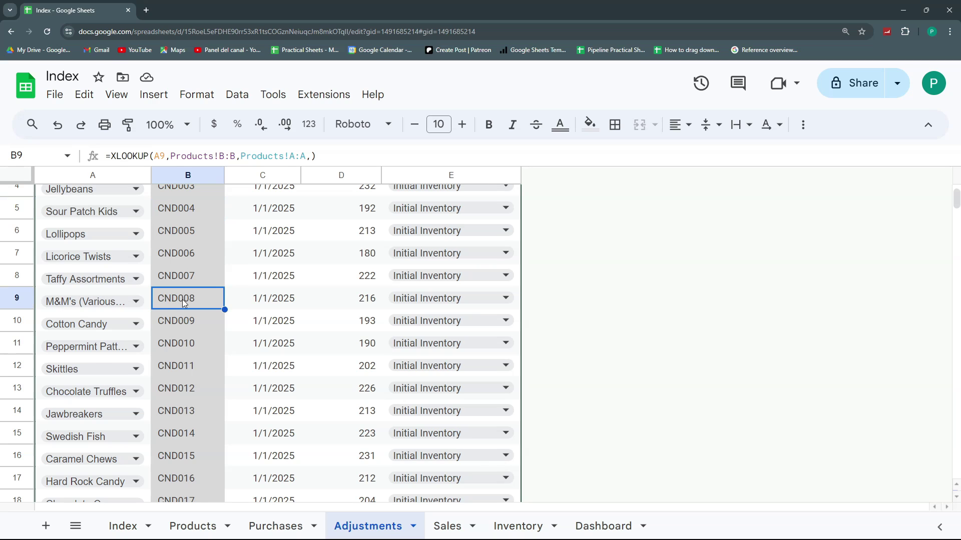
key("ctrl+Down")
key("Down")
key("Left")
key("Up")
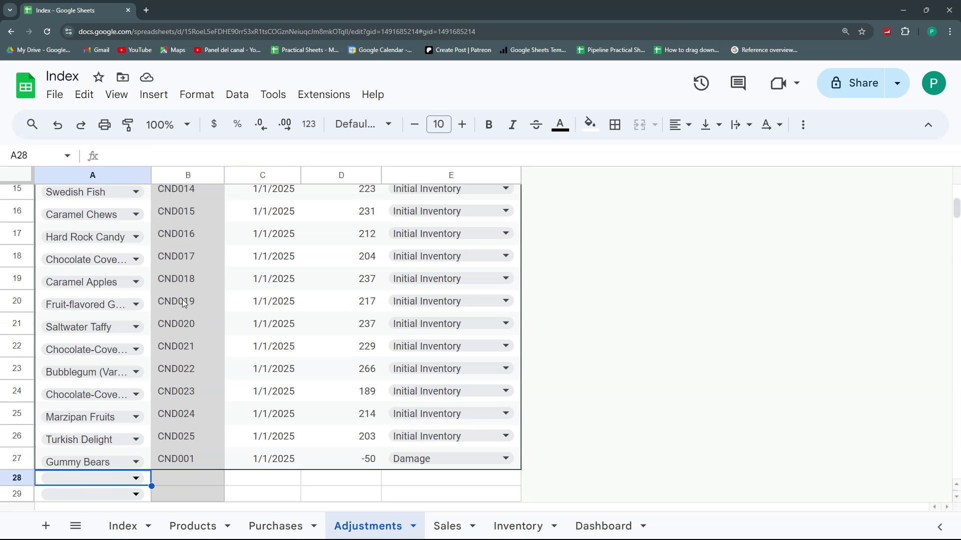
Return to the Index sheet and select cell A5 for the next entry
left_click(198, 525)
left_click(123, 526)
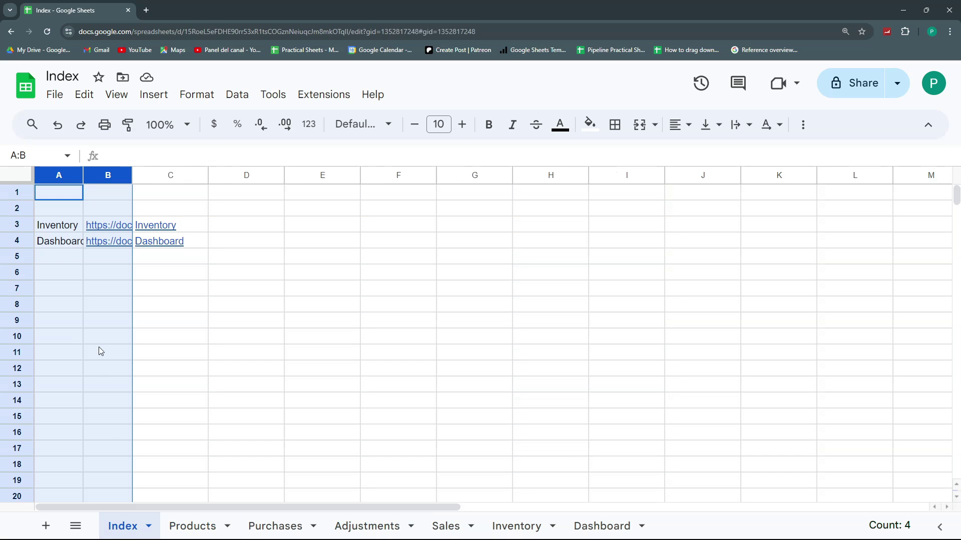
left_click(69, 258)
Enter Adjustments in A5 and widen column A to fit the sheet names
type("Adjustments")
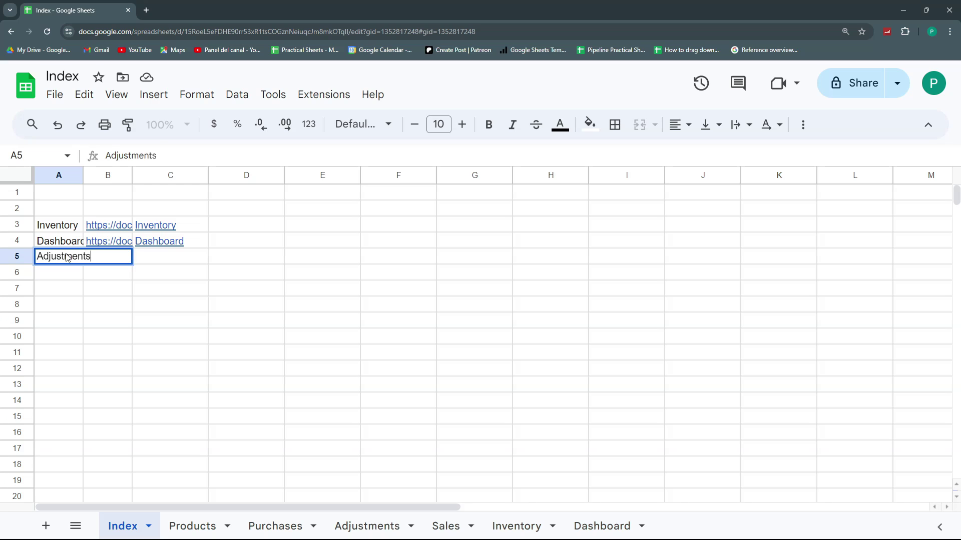
key("Return")
left_click_drag(83, 175, 129, 175)
Copy the Adjustments sheet's web address from the address bar into B5
left_click(165, 259)
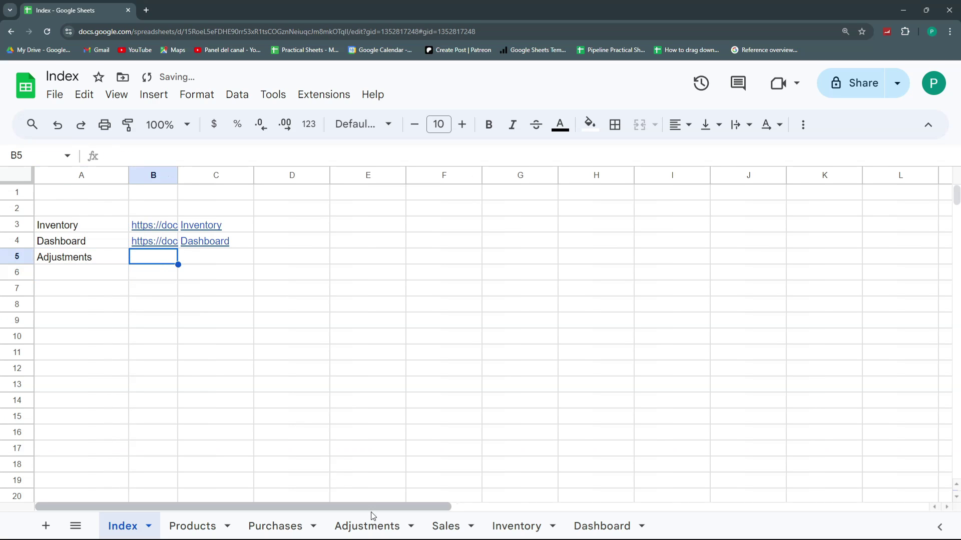
left_click(391, 525)
left_click(232, 29)
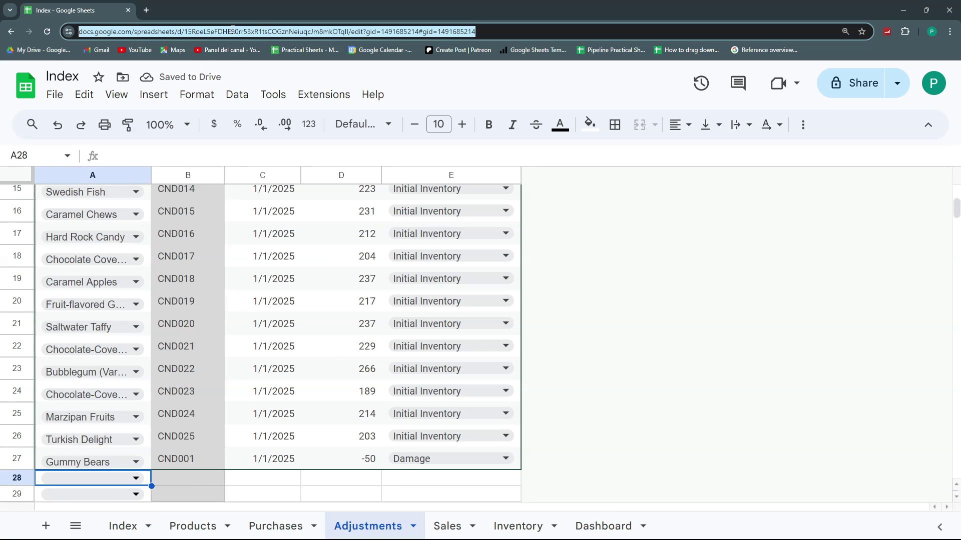
key("ctrl+c")
left_click(122, 526)
key("ctrl+v")
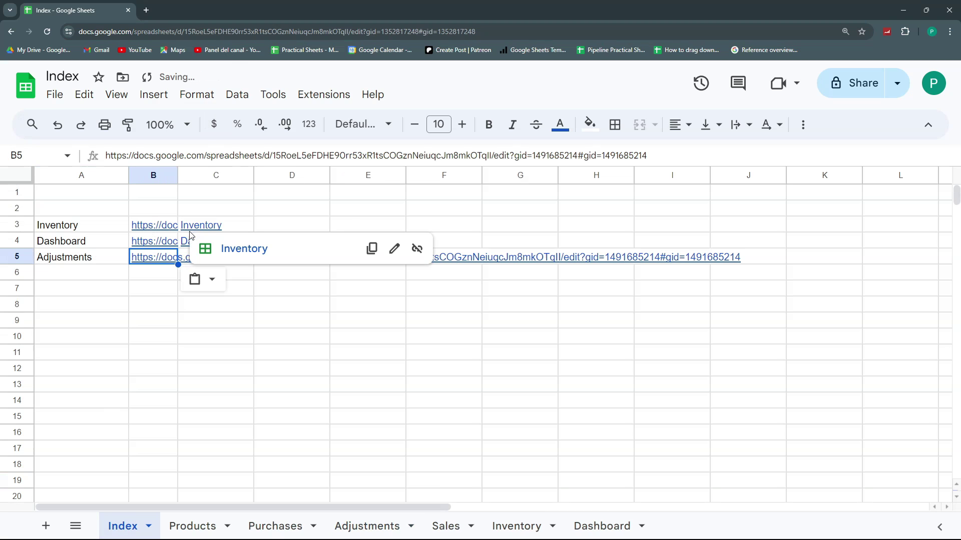
left_click(218, 339)
Fill C4's HYPERLINK formula into C5, test the Adjustments link, and widen column B
left_click(210, 255)
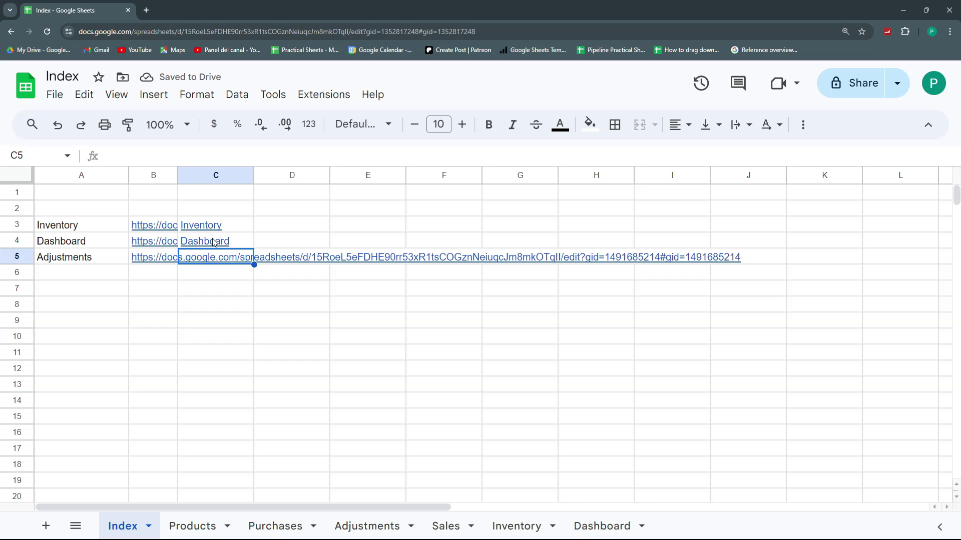
left_click(246, 242)
left_click_drag(254, 249, 199, 349)
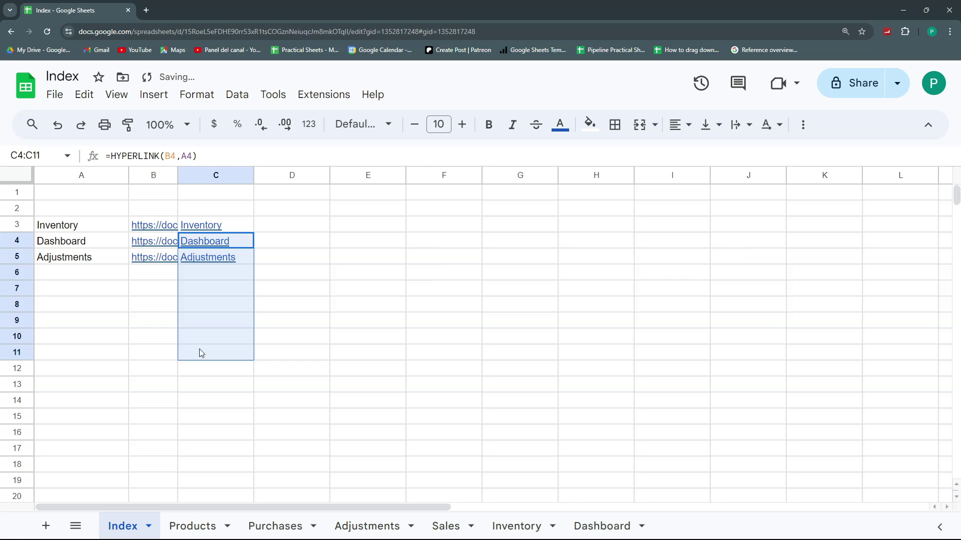
left_click(203, 354)
left_click(210, 284)
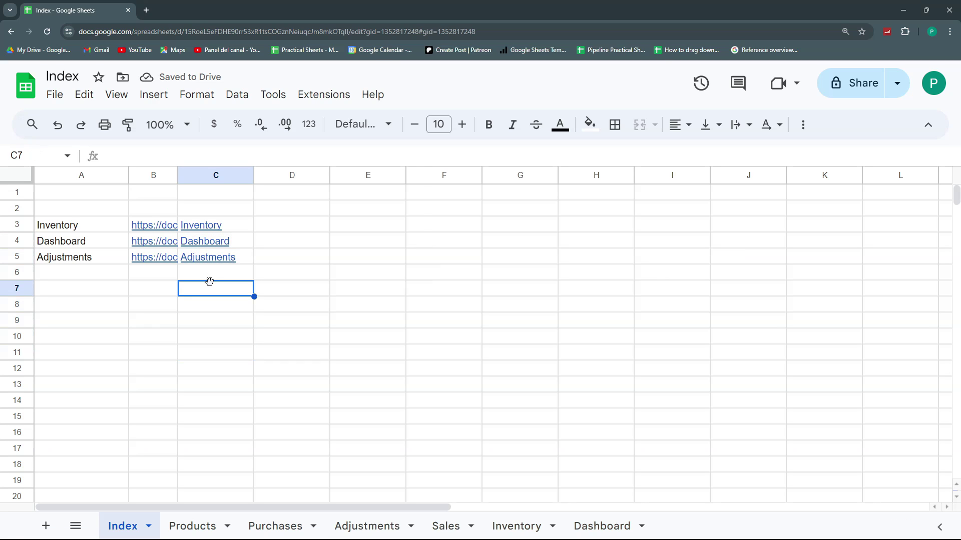
left_click(204, 262)
left_click(229, 283)
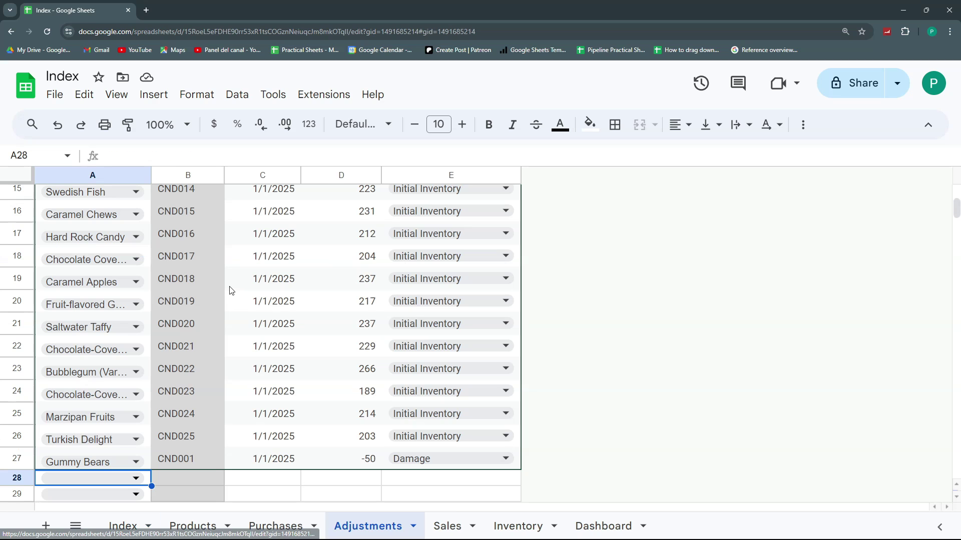
left_click(122, 526)
left_click_drag(177, 175, 820, 176)
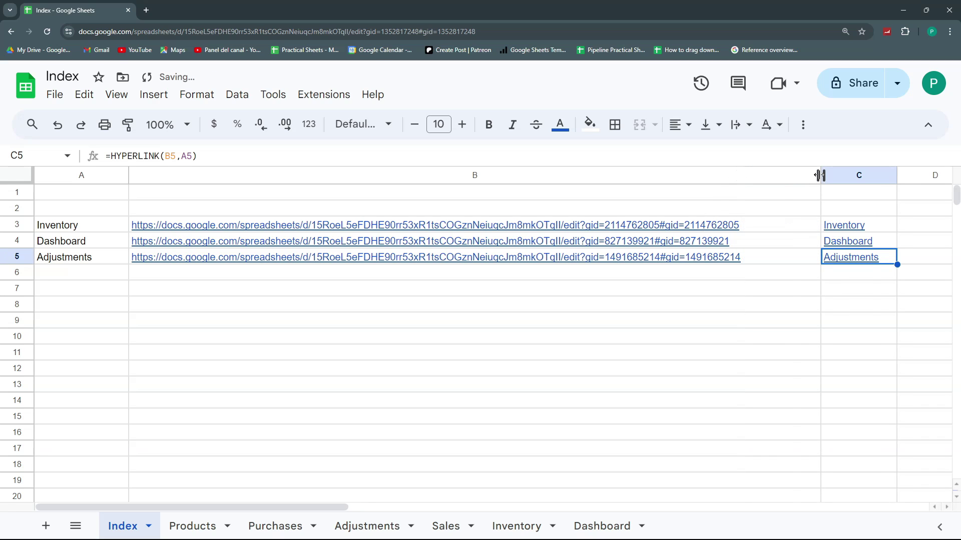
mouse_move(663, 231)
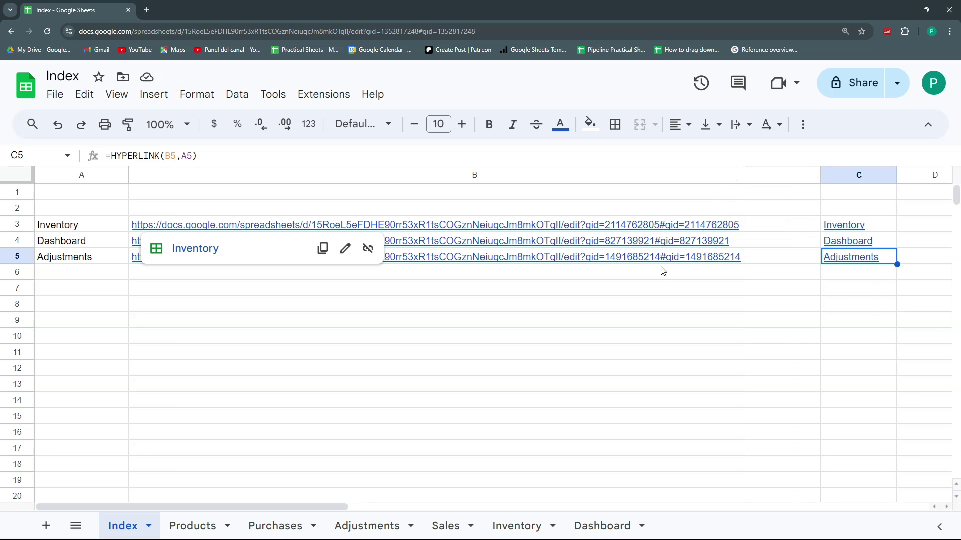
Delete the duplicated gid text from the B5 URL and test the link
left_click(719, 261)
key("Return")
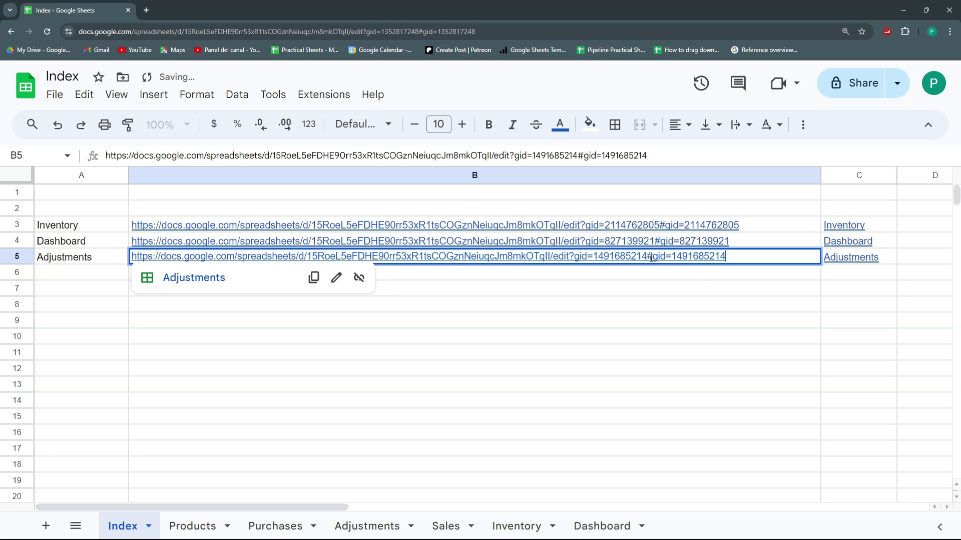
left_click_drag(646, 256, 575, 256)
key("BackSpace")
key("Return")
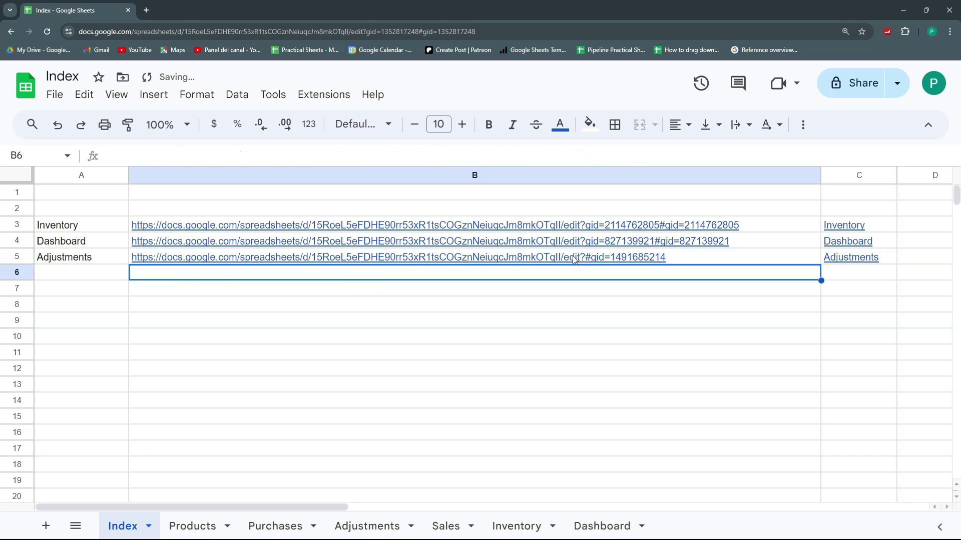
left_click(596, 259)
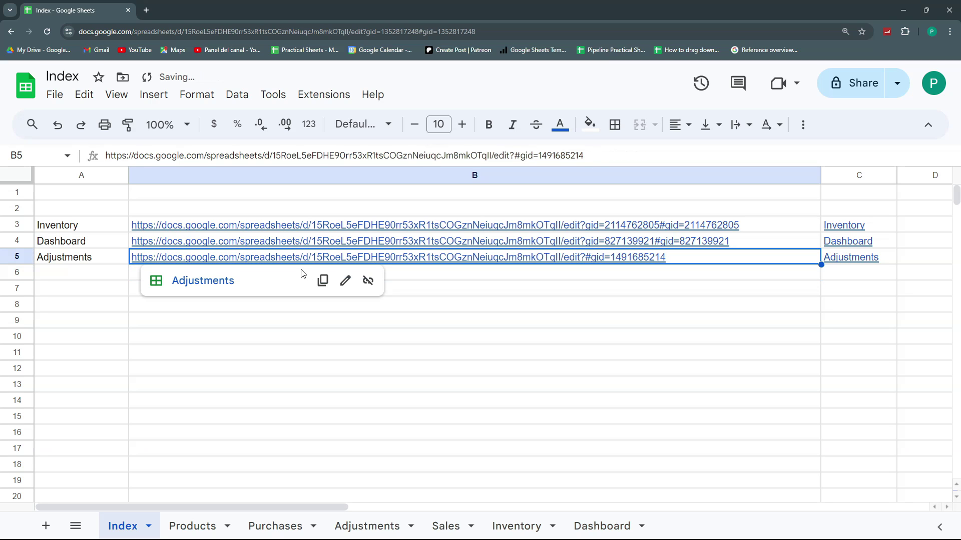
left_click(209, 281)
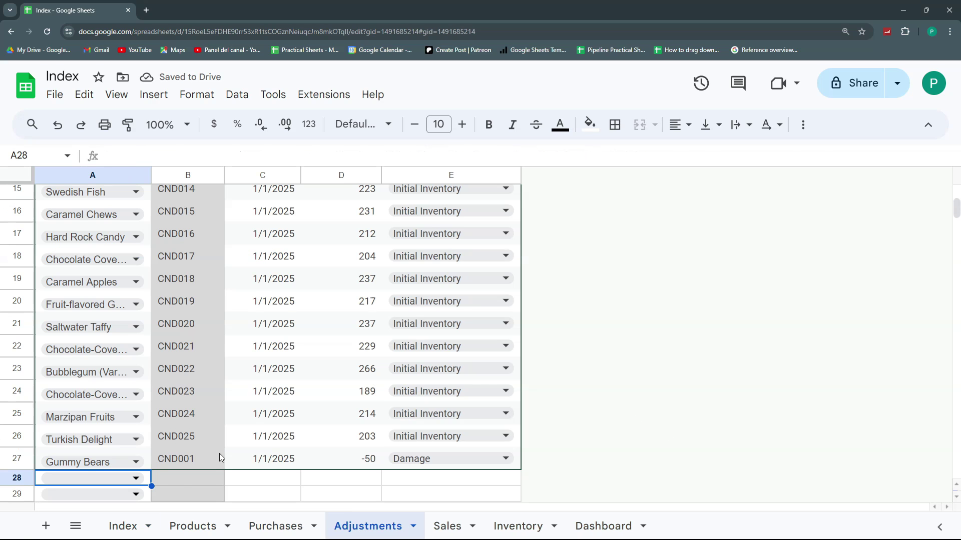
left_click(123, 530)
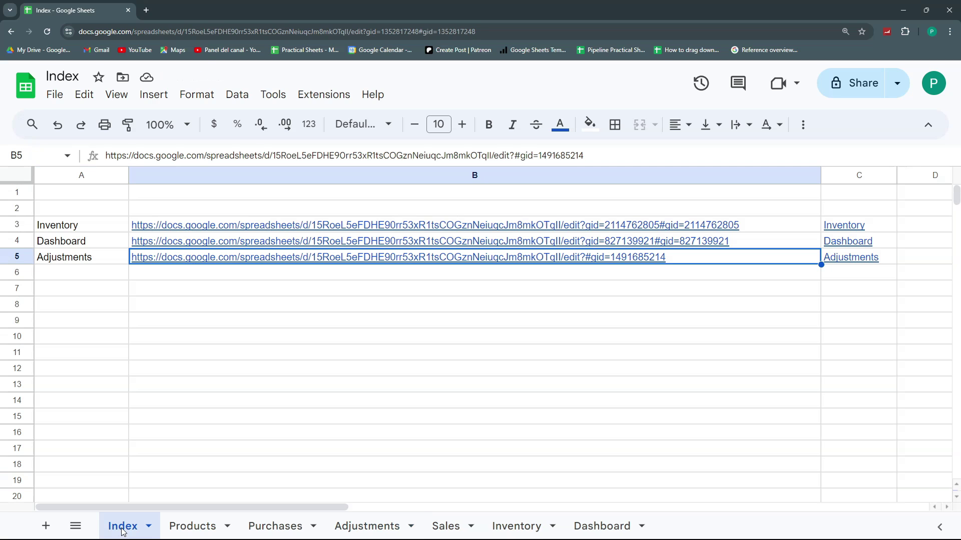
Remove the word edit from the B5 URL, test the C5 link, and close the extra tab
double_click(598, 257)
double_click(575, 258)
left_click_drag(558, 256, 569, 256)
key("BackSpace")
key("Return")
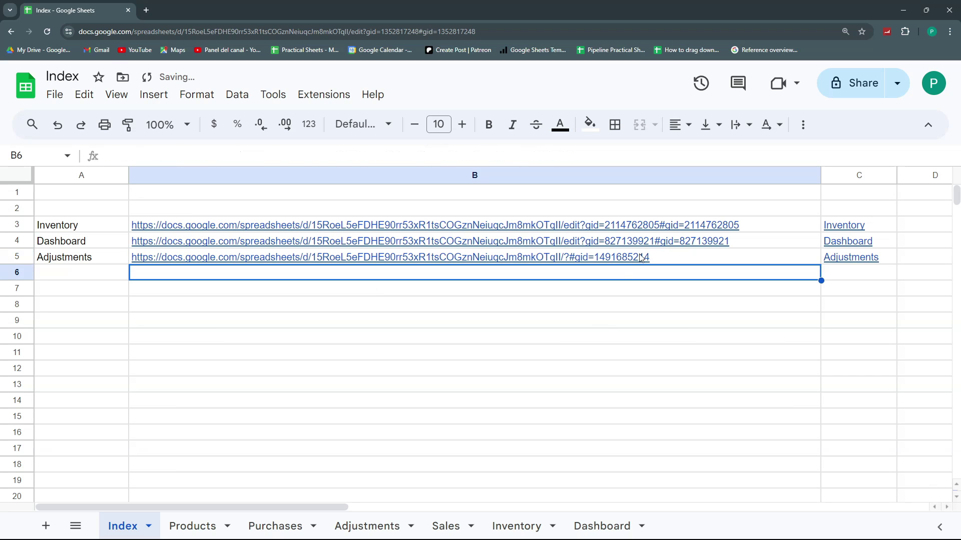
left_click(844, 268)
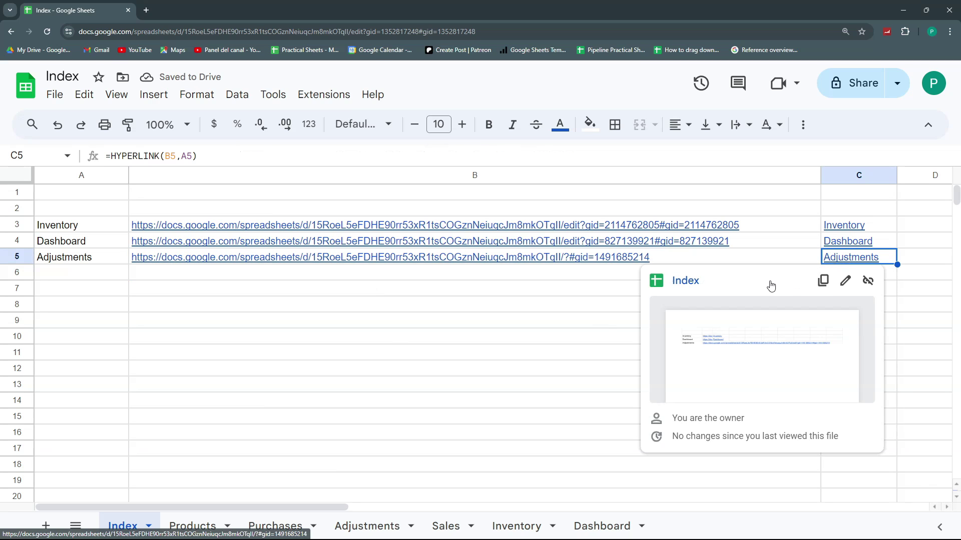
left_click(710, 280)
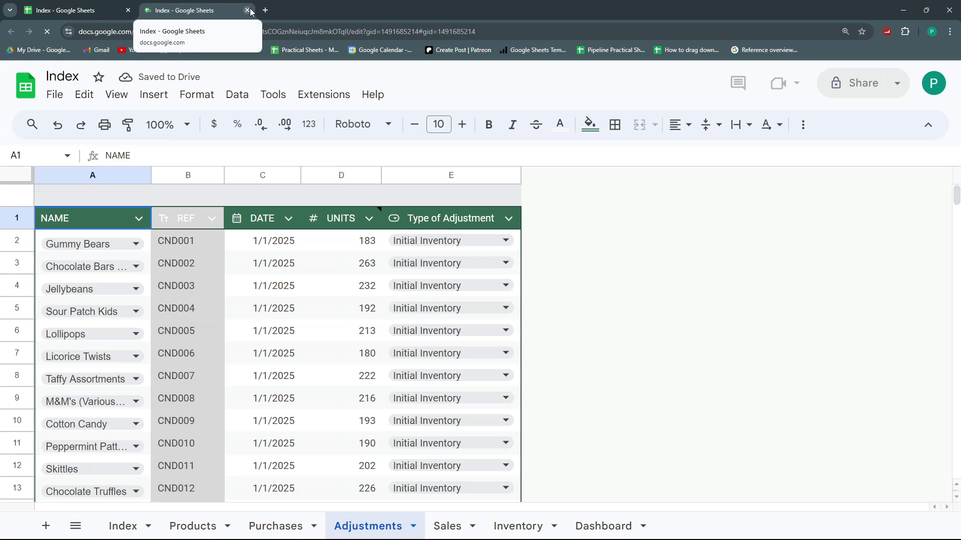
left_click(247, 10)
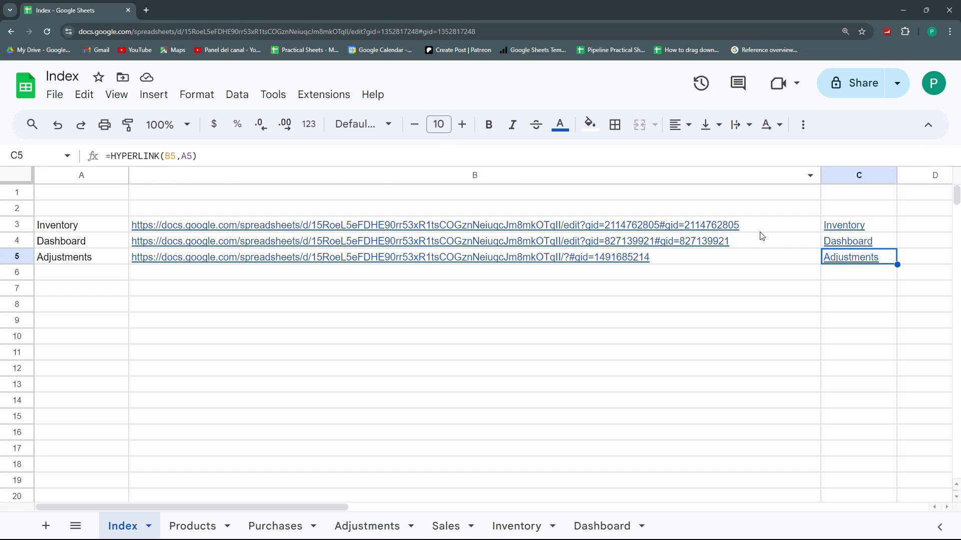
key("ctrl+z")
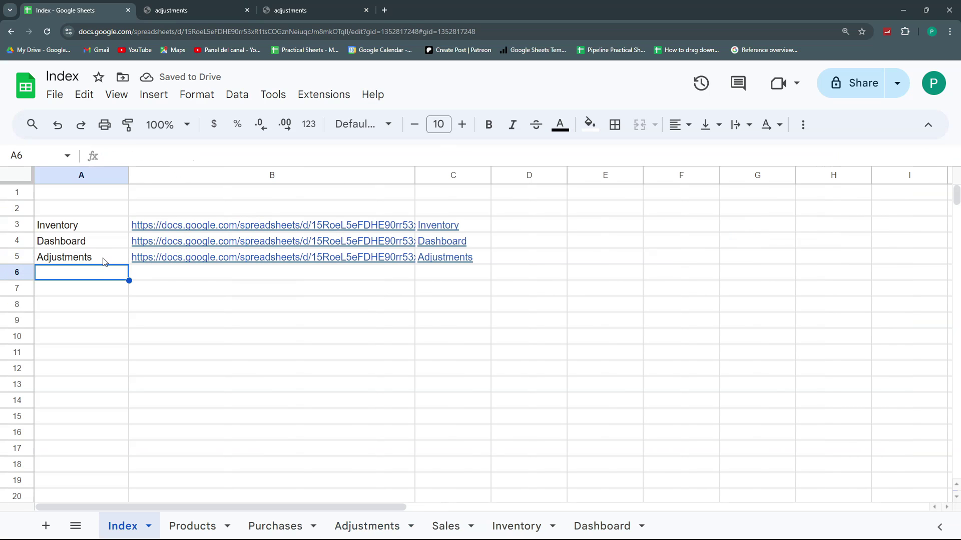
left_click(104, 260)
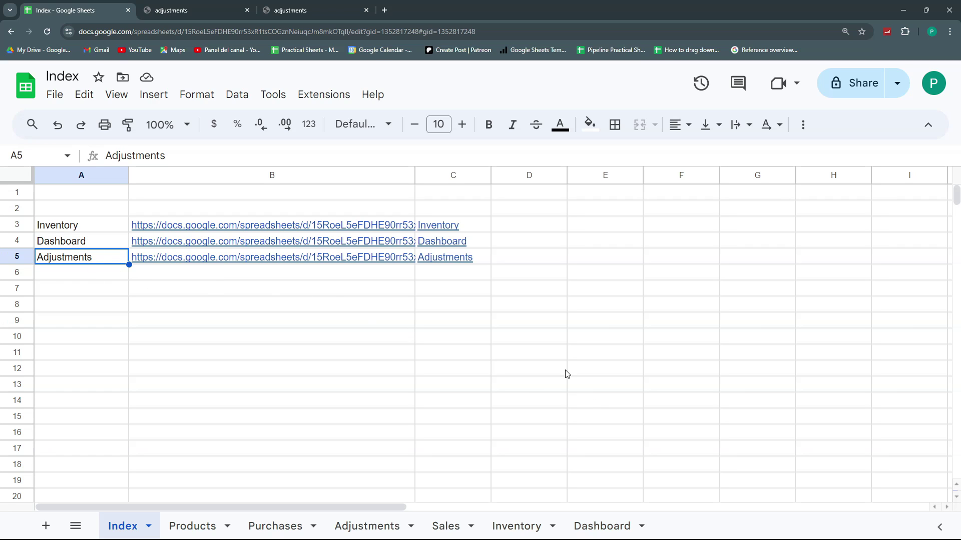
Copy a direct link to cell A27 on the Adjustments sheet from its cell actions
left_click(377, 530)
left_click(306, 471)
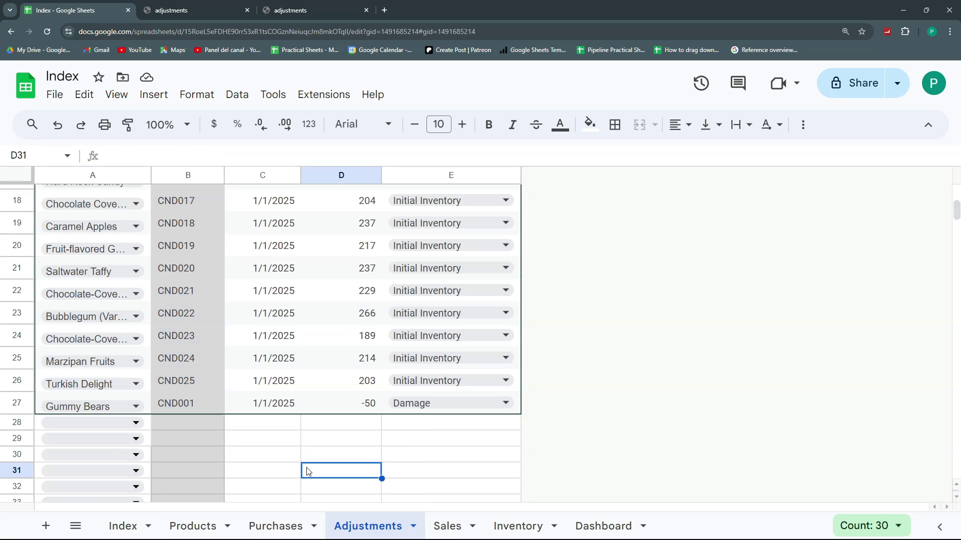
left_click(79, 396)
right_click(80, 396)
scroll(148, 441, "down", 3)
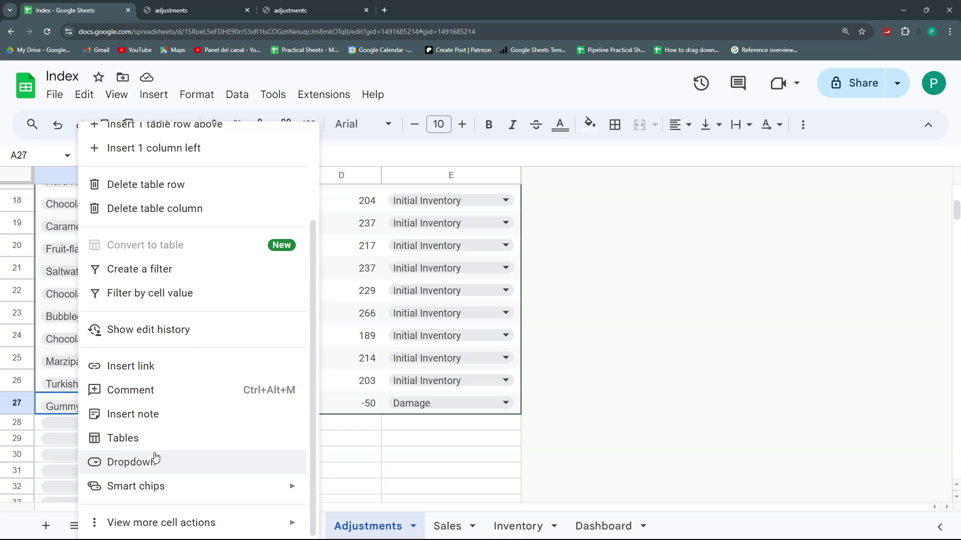
mouse_move(190, 522)
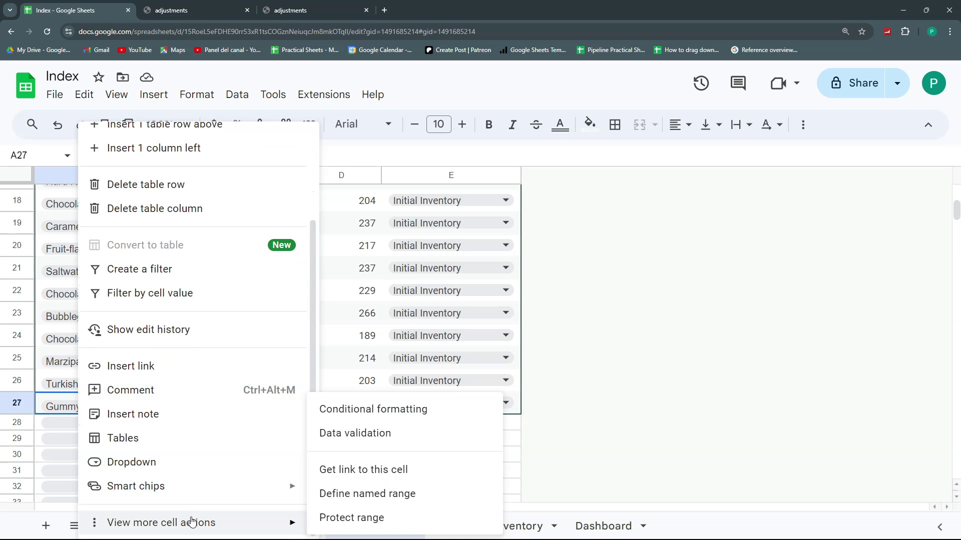
left_click(363, 471)
Back on Index, cancel a stray Adjustments entry in A6 and clear the old URL in B5
left_click(131, 523)
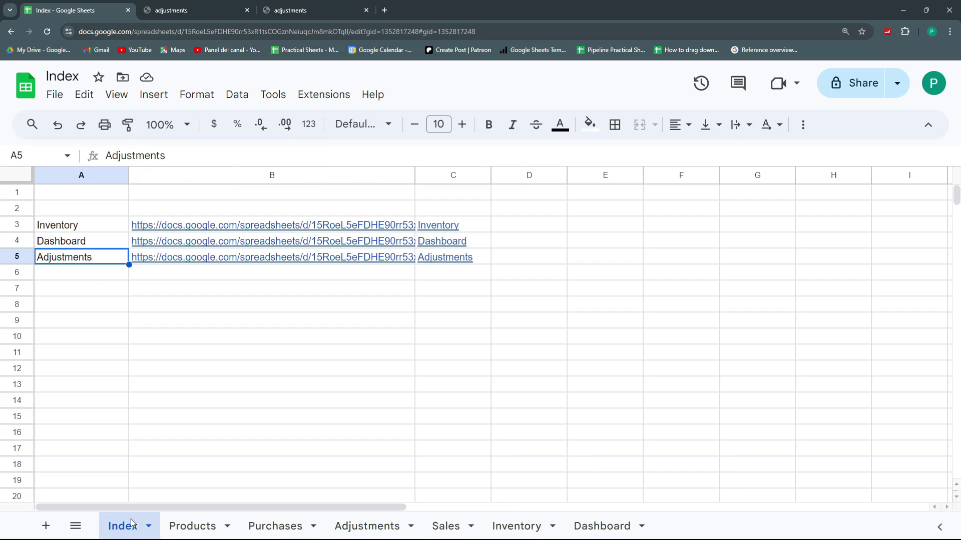
double_click(100, 270)
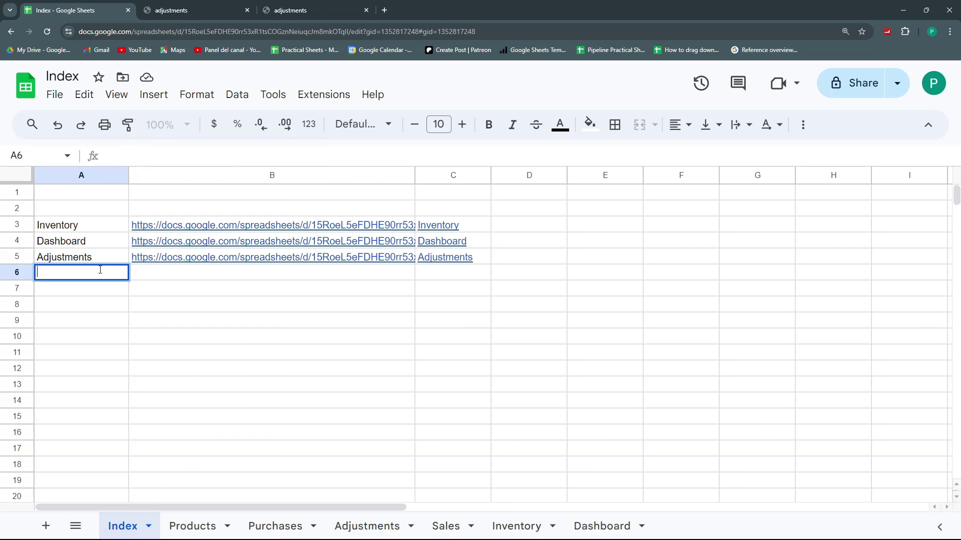
type("Adjustments")
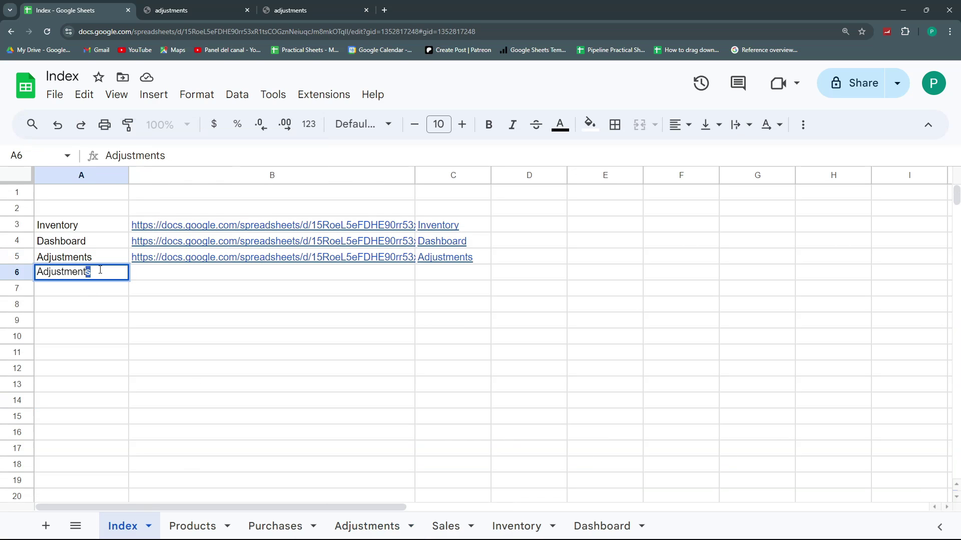
key("Escape")
key("Up")
key("Right")
key("Delete")
key("Right")
key("Left")
Paste the copied A27 cell link into B5 and test where the C5 link lands
key("super+v")
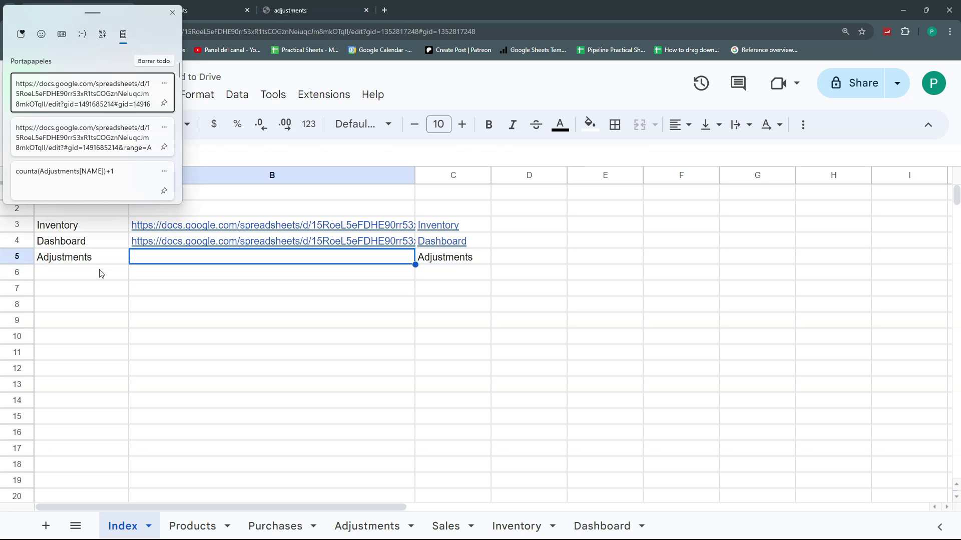
left_click(103, 94)
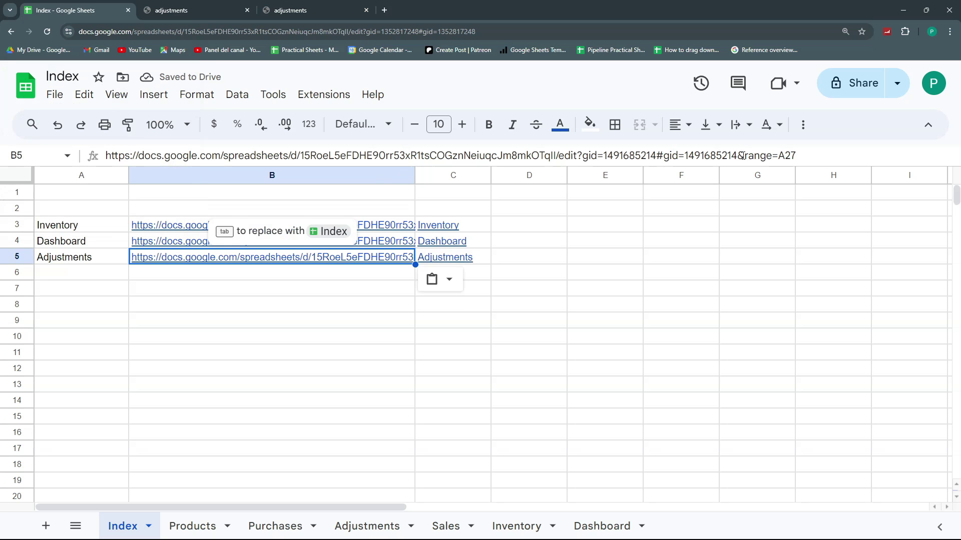
left_click_drag(739, 155, 800, 156)
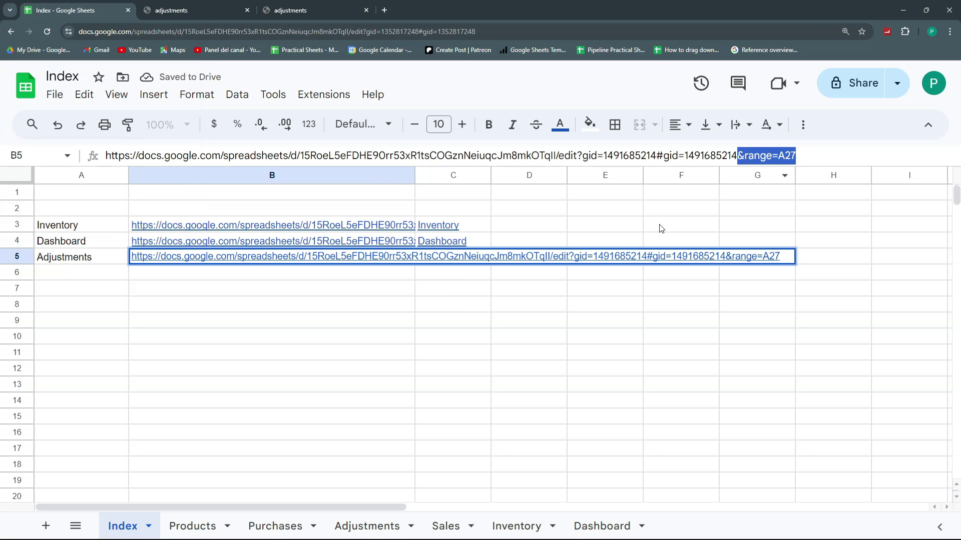
key("Return")
left_click(440, 257)
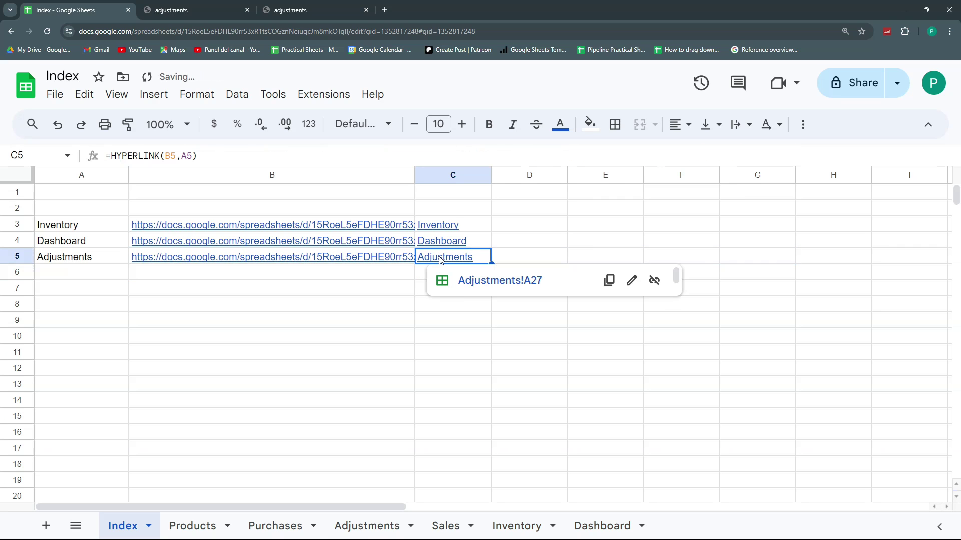
left_click(485, 281)
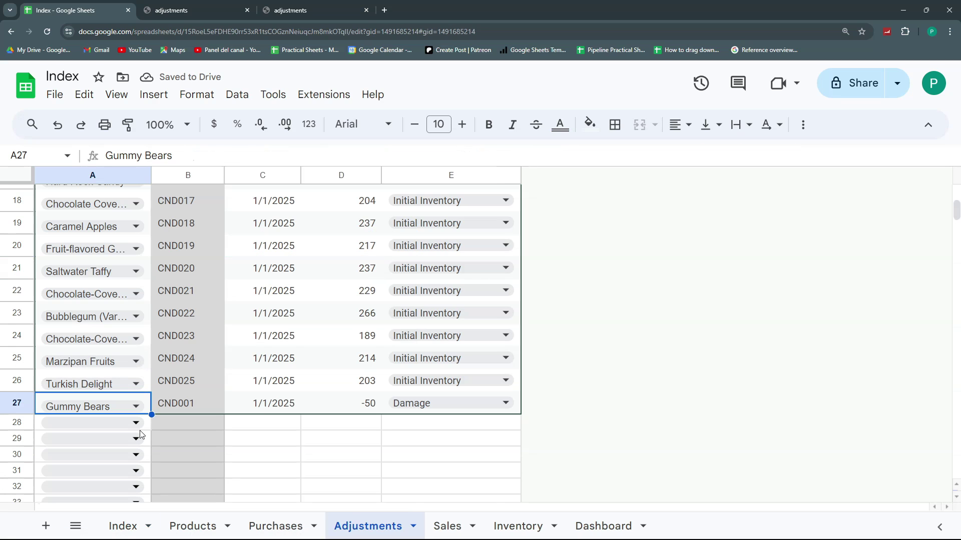
Change the B5 link's target from A27 to A20 and verify C5 reaches it
left_click(122, 526)
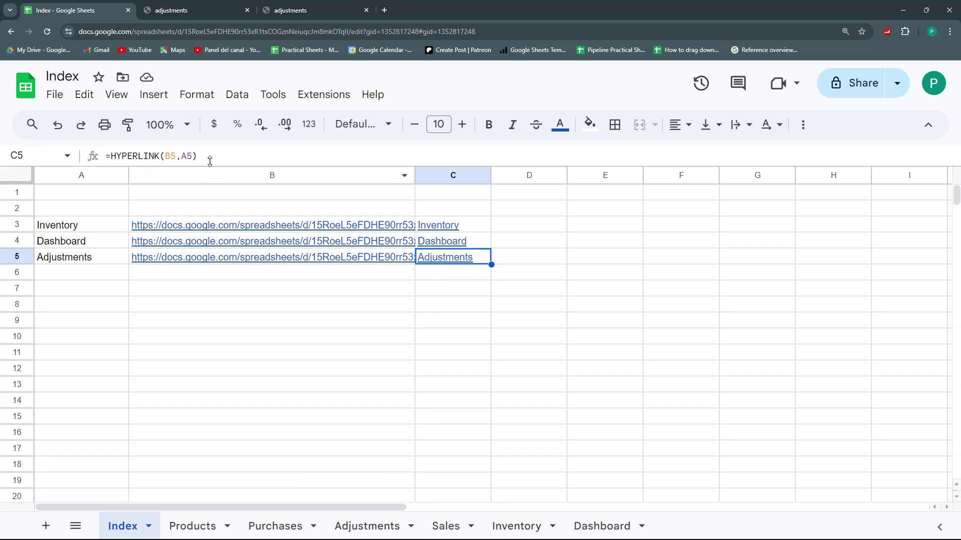
left_click(351, 258)
left_click_drag(798, 155, 792, 156)
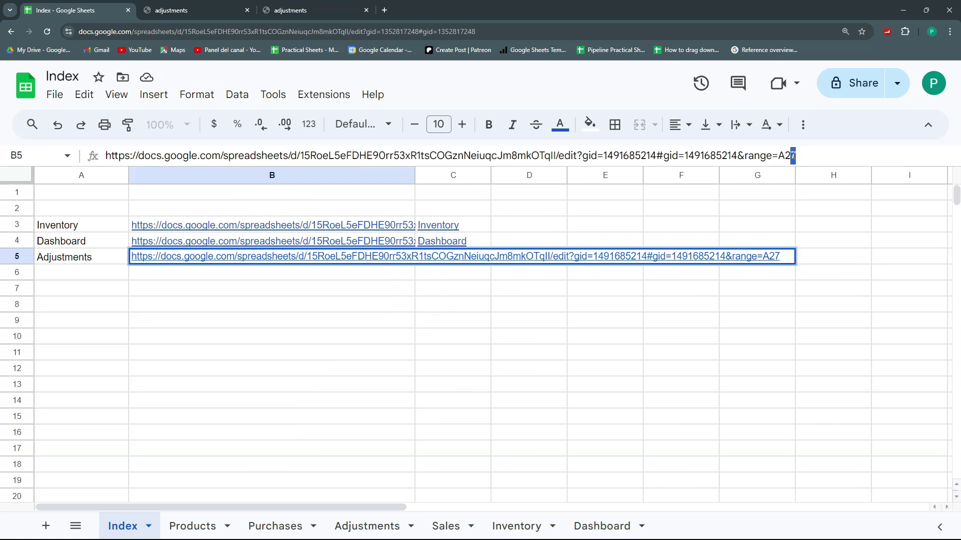
type("0")
key("Return")
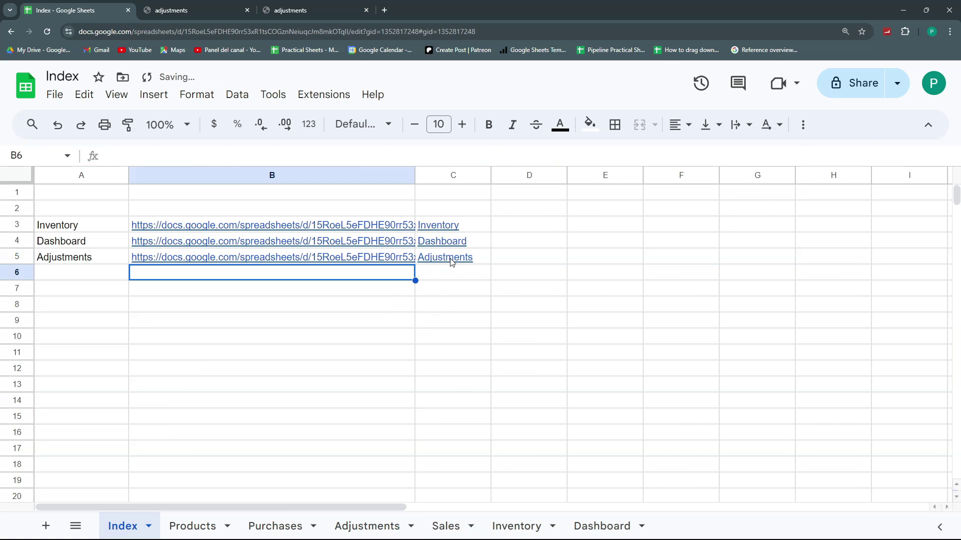
left_click(450, 260)
left_click(483, 282)
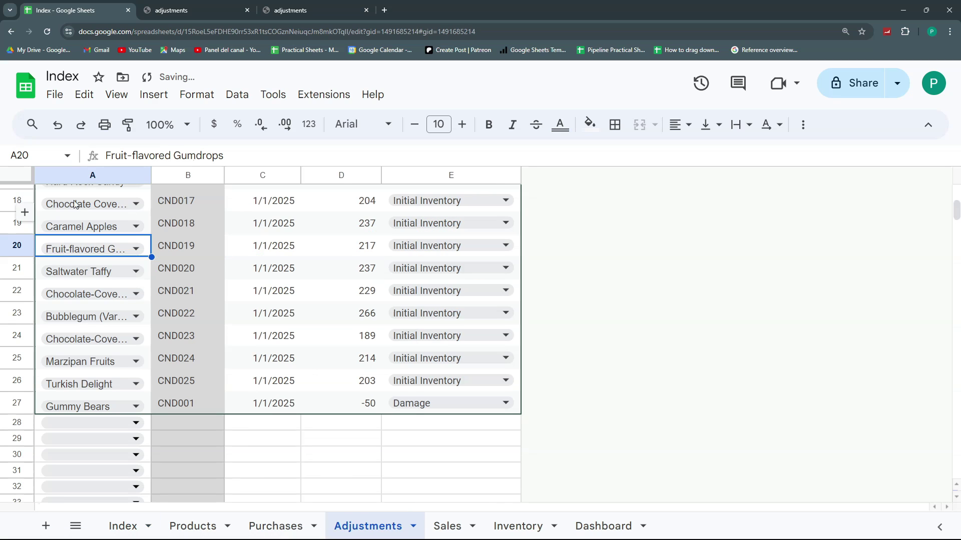
left_click(120, 528)
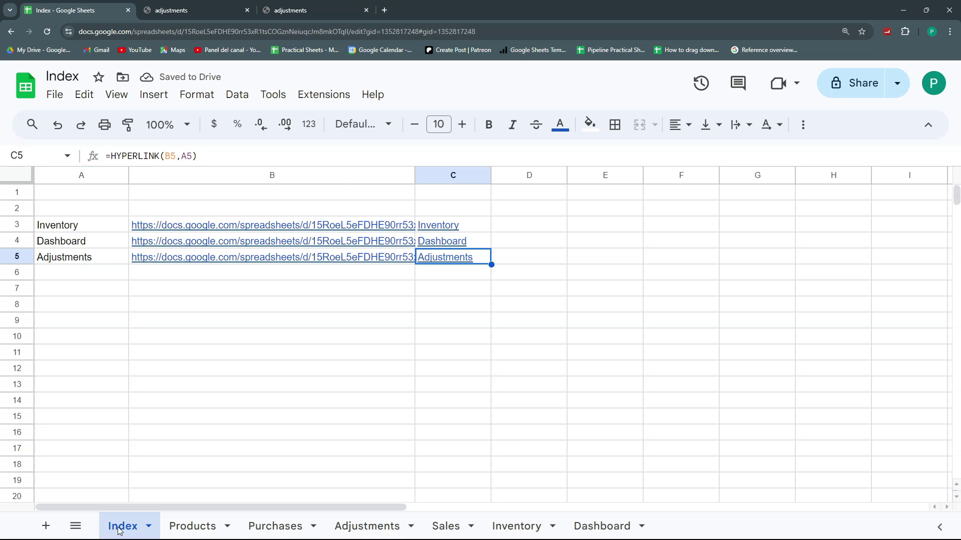
left_click(393, 304)
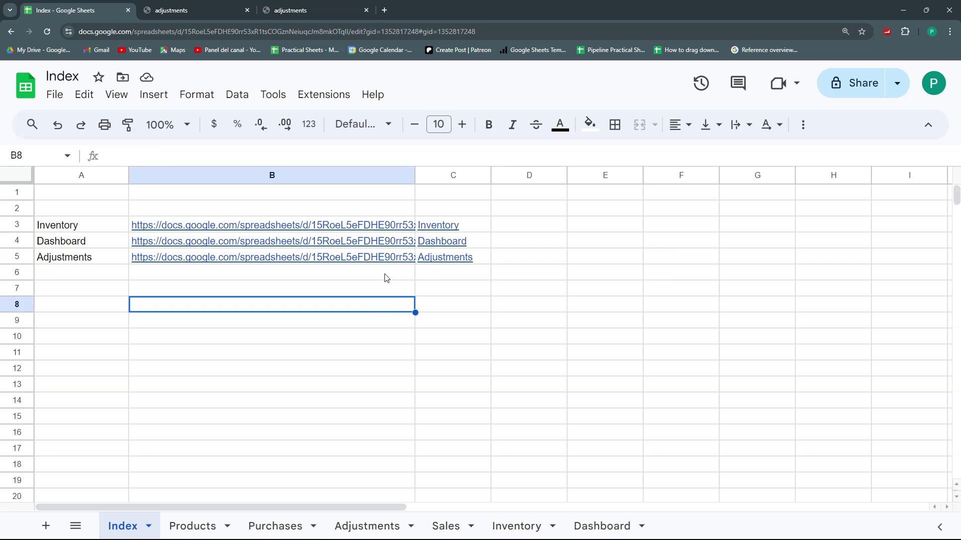
left_click(389, 258)
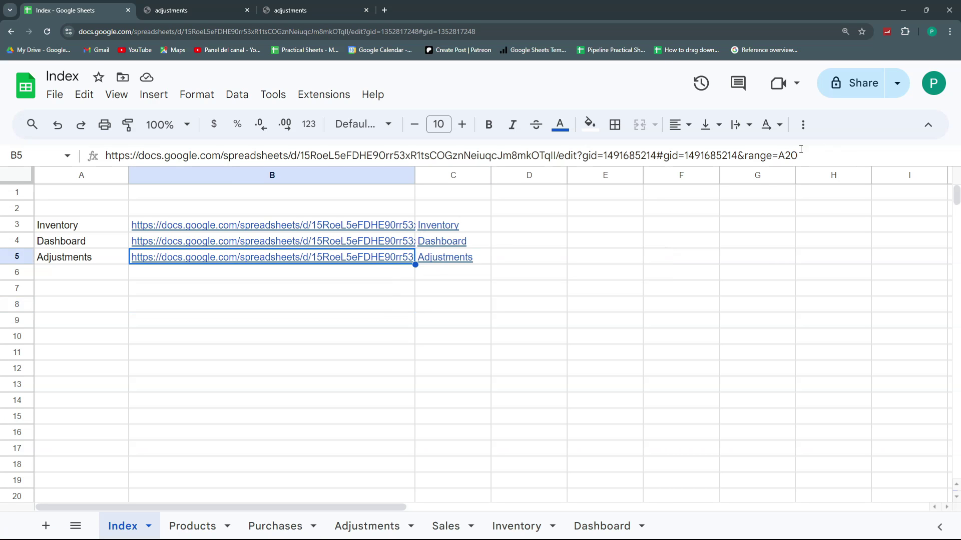
Enter a COUNTA formula in D5 counting column A of the Adjustments sheet
left_click(565, 354)
left_click(539, 257)
type("=counta(")
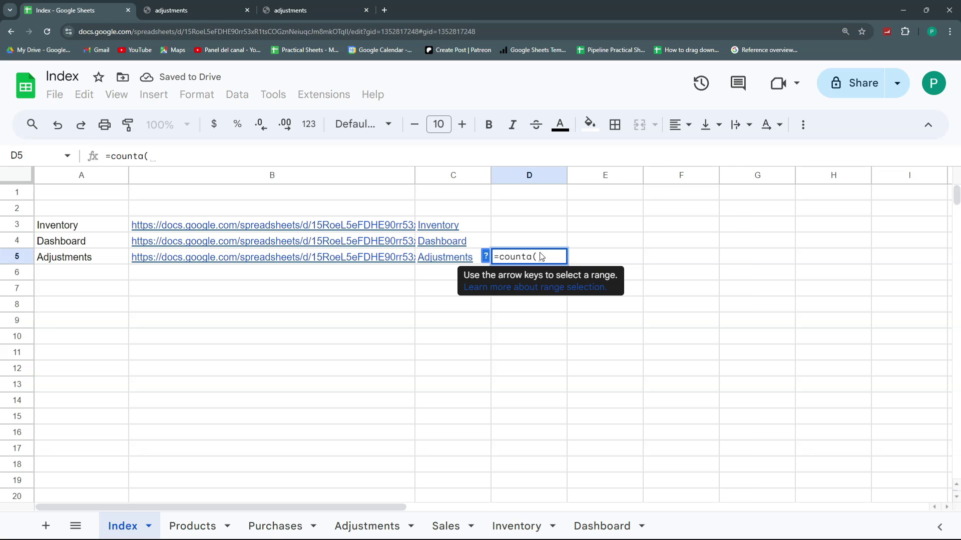
left_click(373, 527)
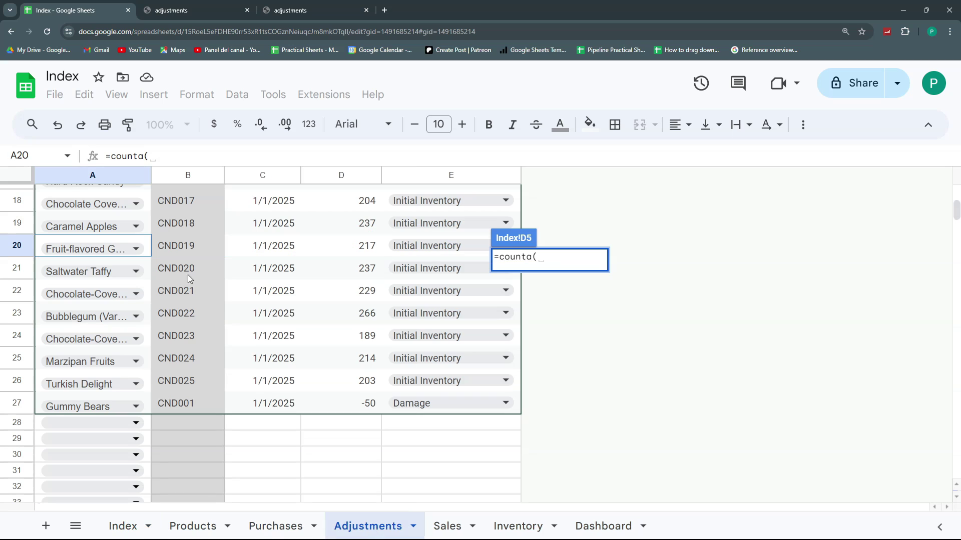
left_click(70, 171)
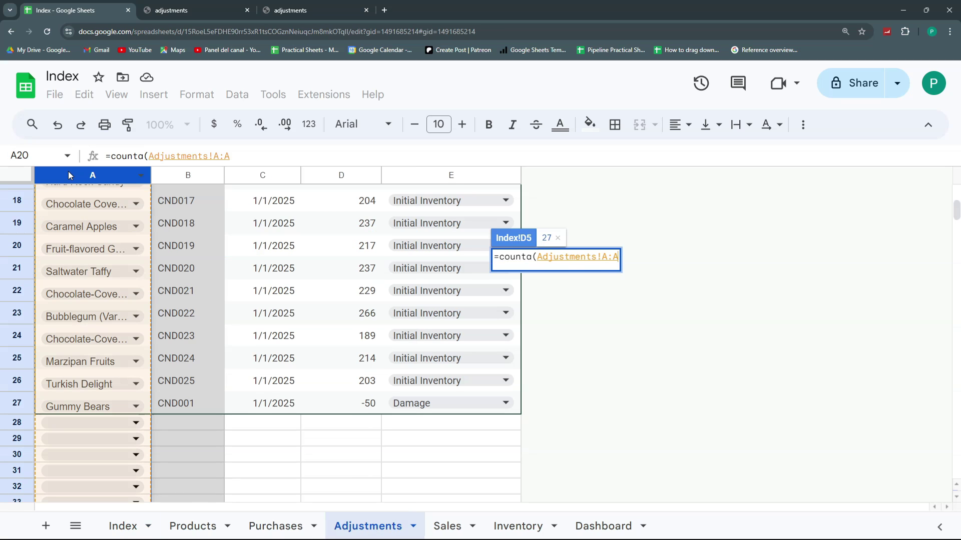
key("Return")
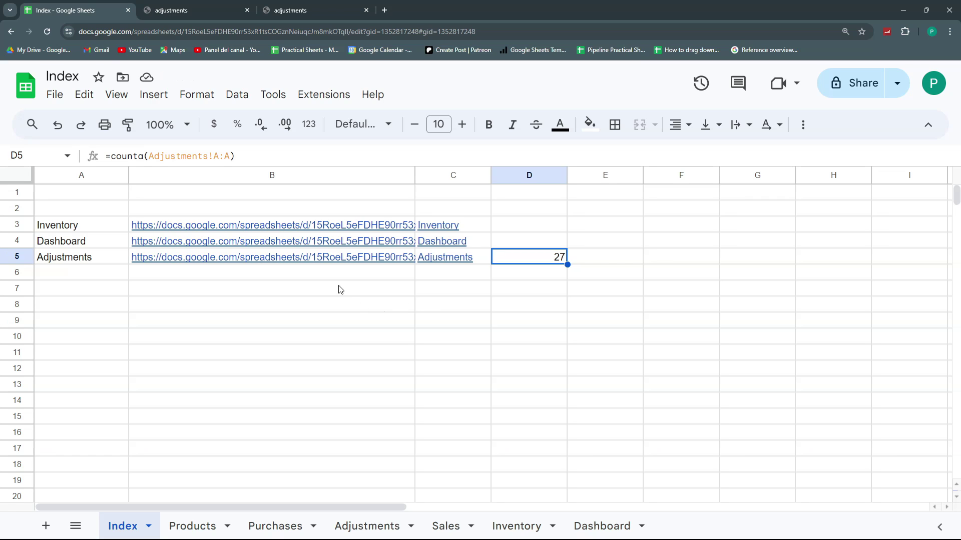
Replace the column reference with the table's NAME column, giving =counta(Adjustments[NAME])
left_click_drag(232, 159, 149, 157)
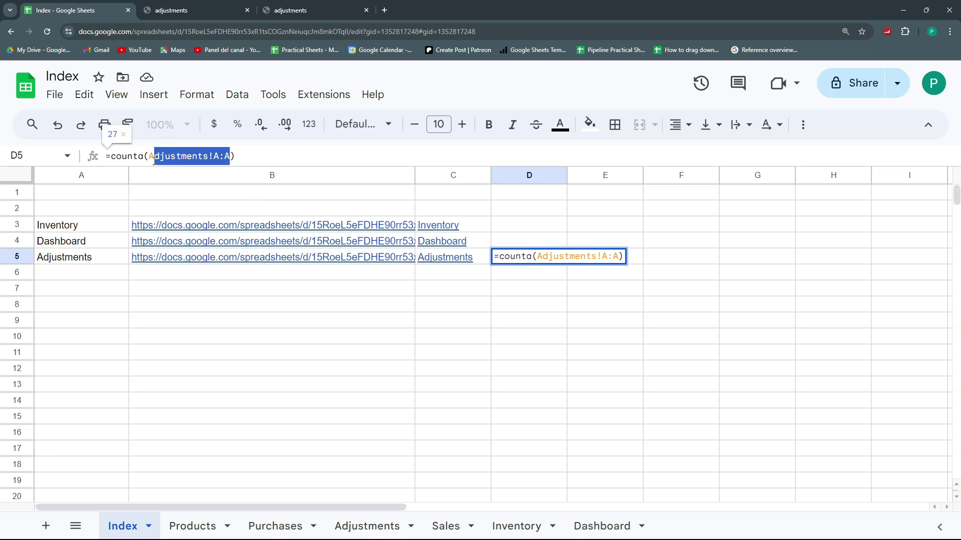
key("BackSpace")
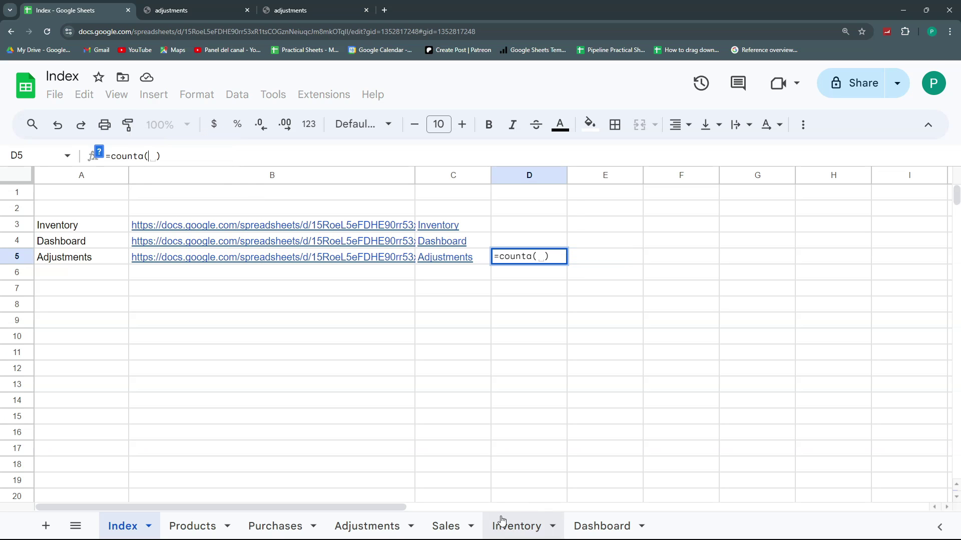
left_click(366, 526)
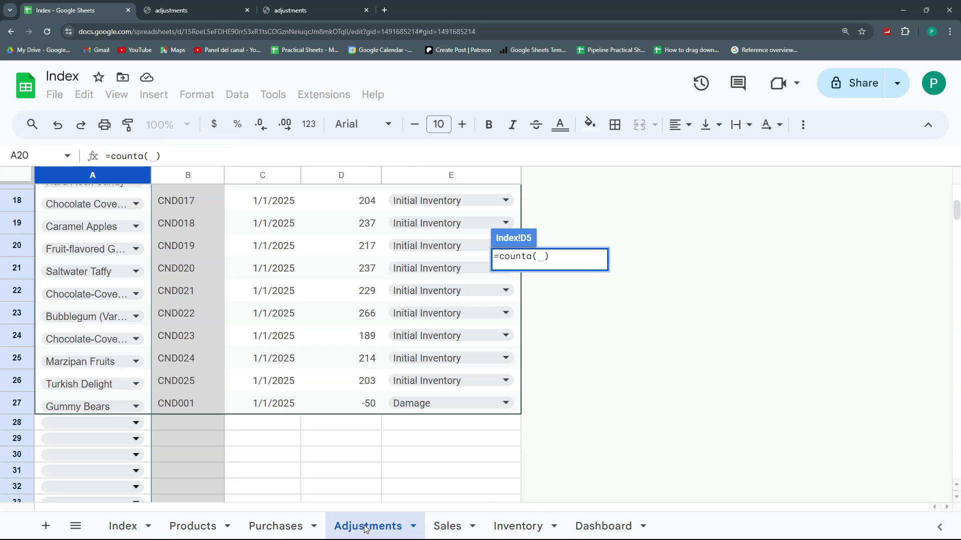
left_click(150, 409)
scroll(123, 354, "up", 5)
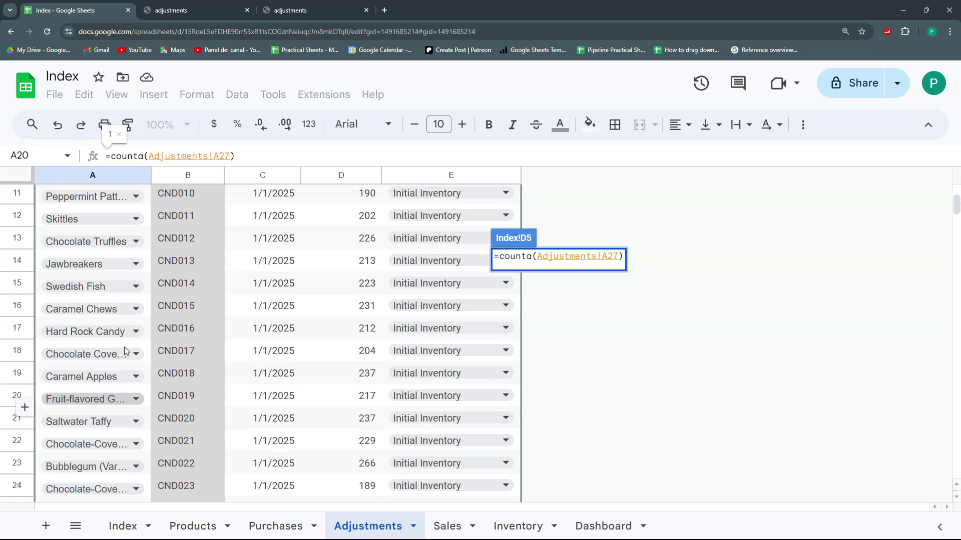
scroll(150, 266, "up", 3)
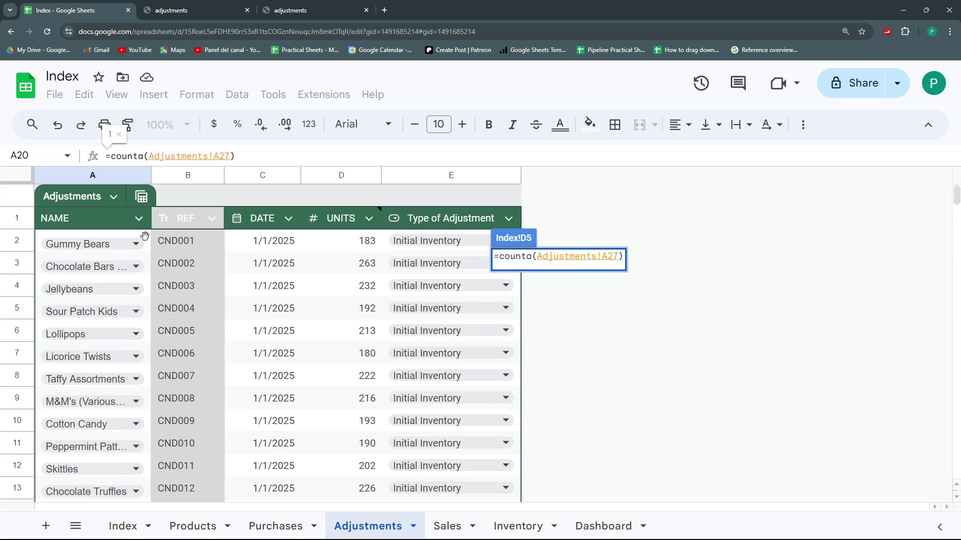
left_click(147, 235)
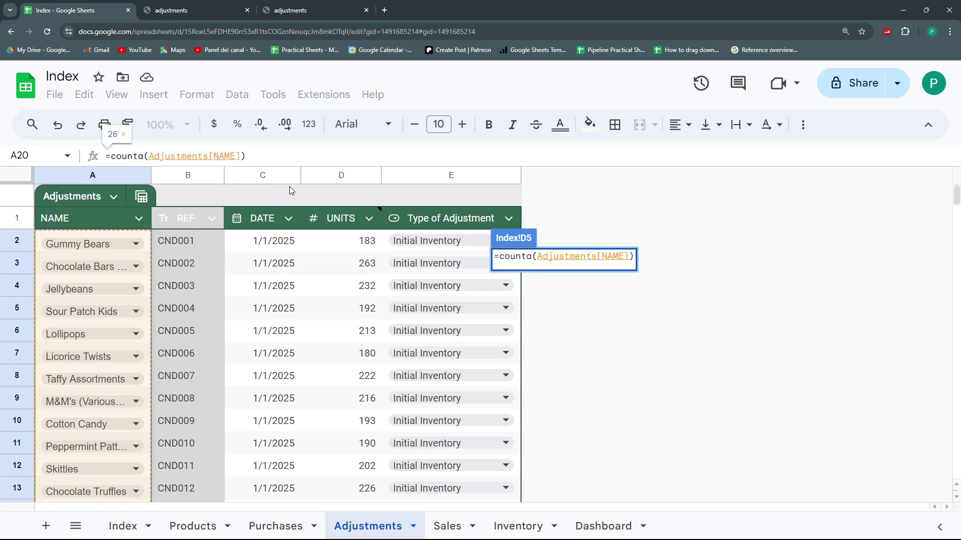
key("Return")
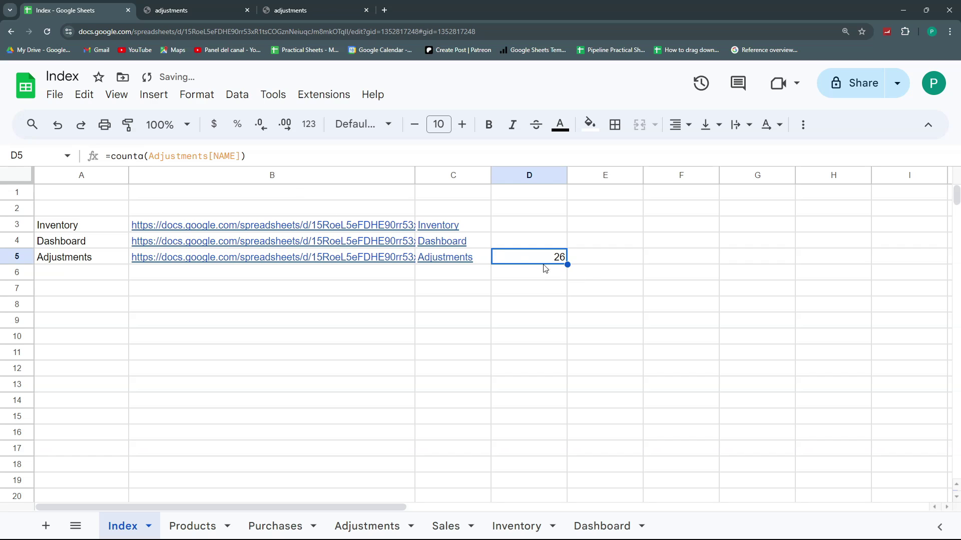
Append +1 to the D5 count formula so it shows 27
key("Return")
type("+1")
key("Return")
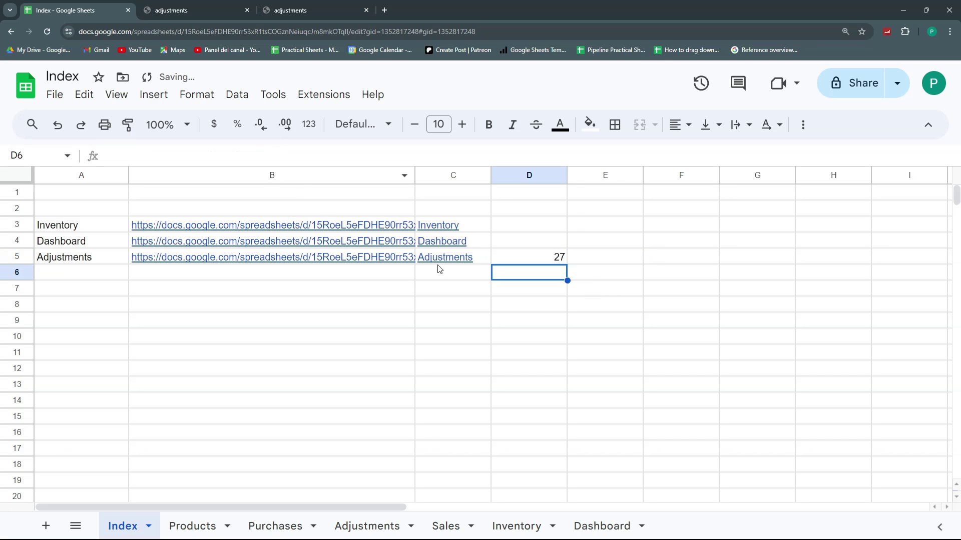
left_click(439, 258)
left_click(372, 257)
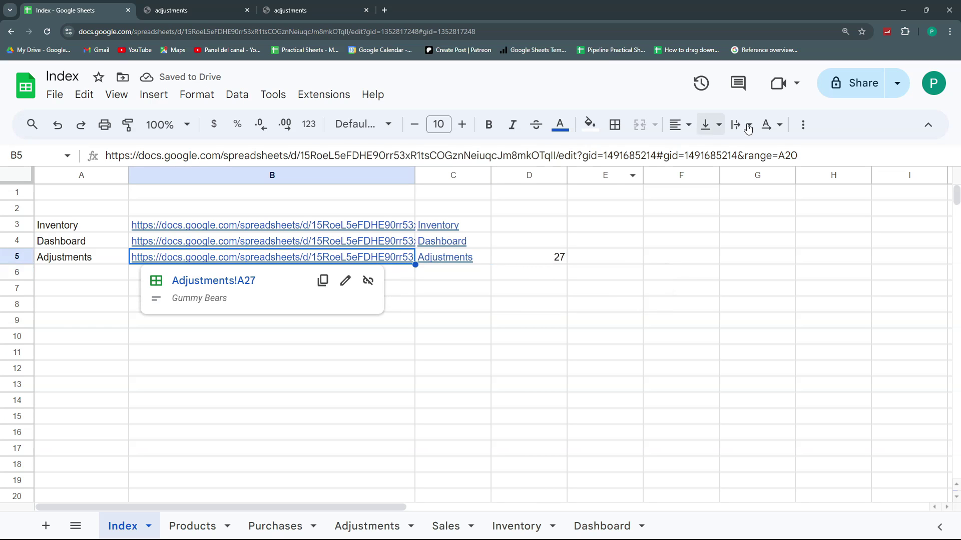
left_click_drag(797, 156, 785, 155)
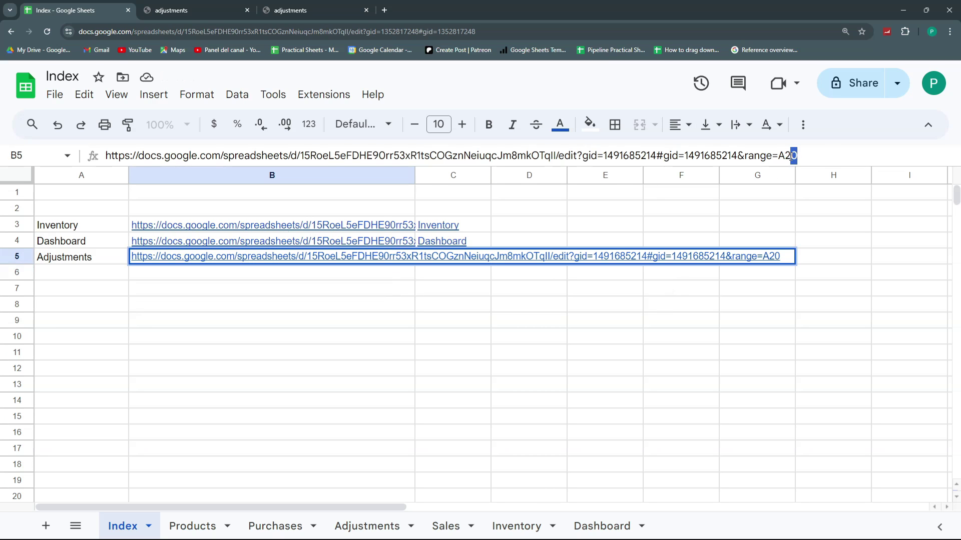
key("BackSpace")
left_click_drag(796, 157, 740, 156)
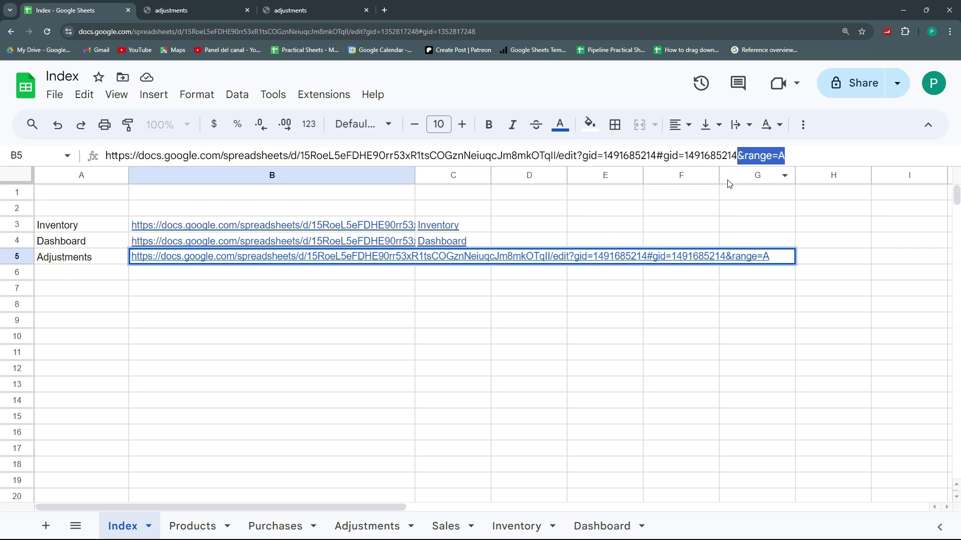
key("BackSpace")
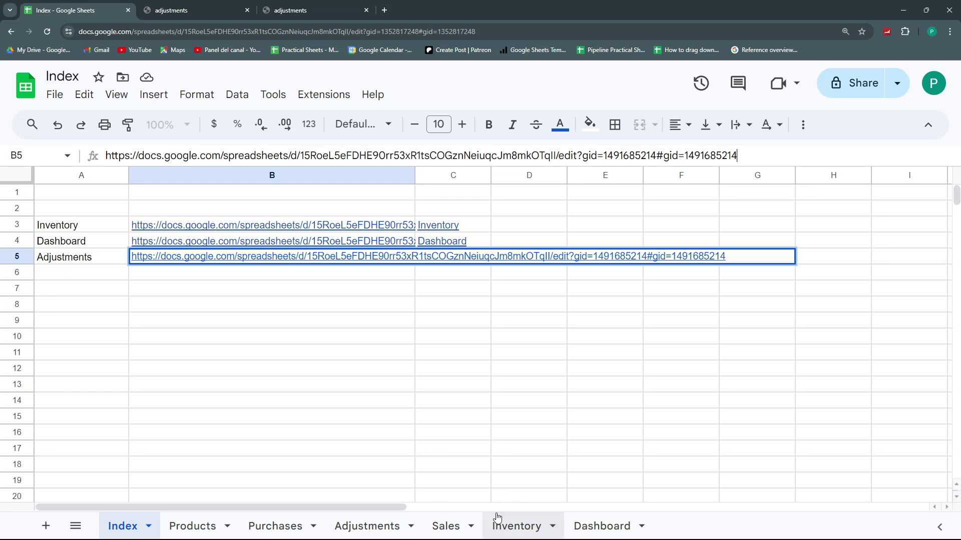
key("Return")
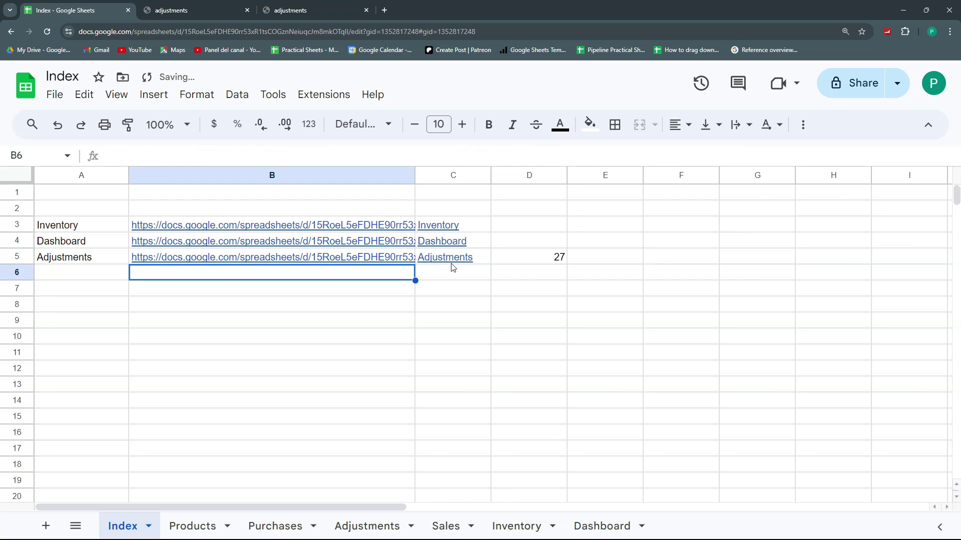
left_click(447, 256)
Insert one empty column to the left of column C
left_click(436, 174)
right_click(436, 174)
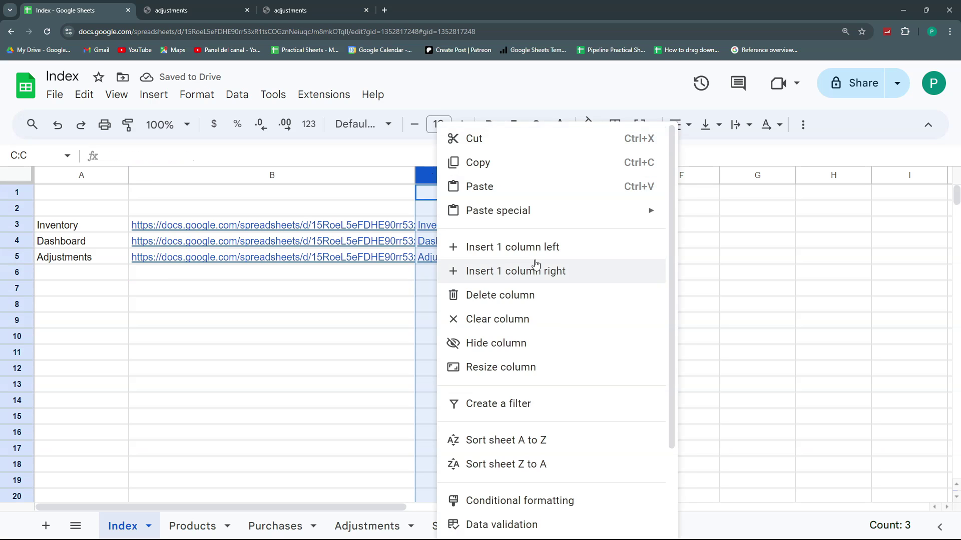
left_click(501, 247)
left_click(455, 209)
Enter headers Sheet in B2 and Col in C2, and the letter A in C5
left_click(392, 212)
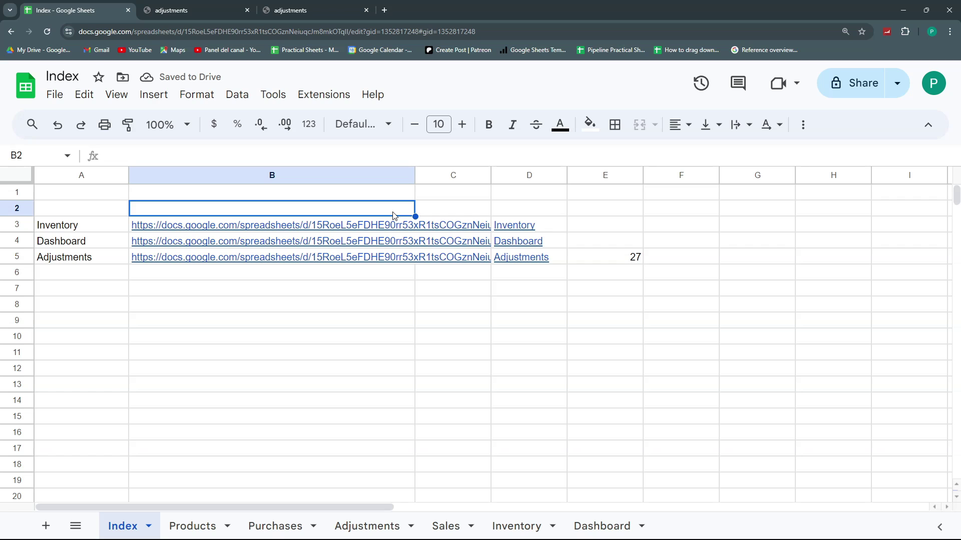
type("Sheet")
key("Tab")
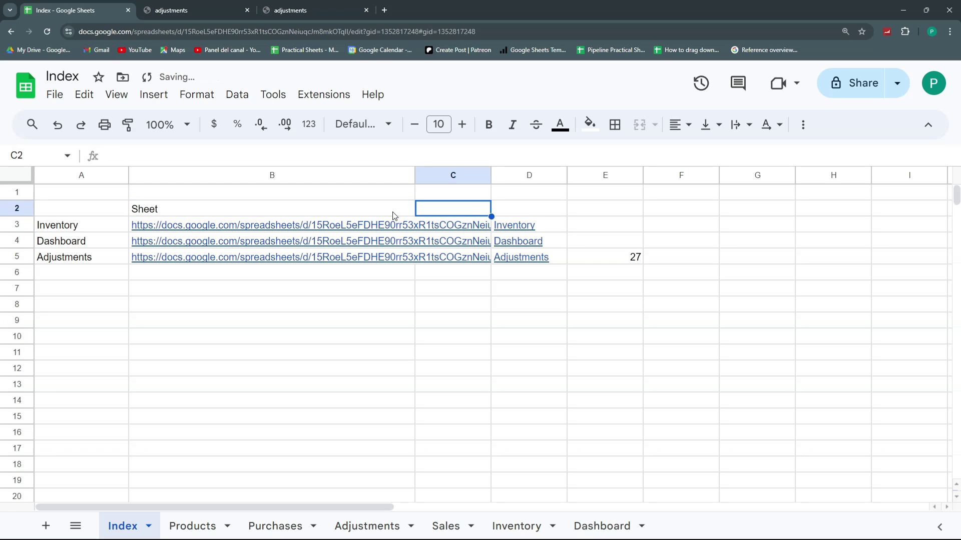
type("Col")
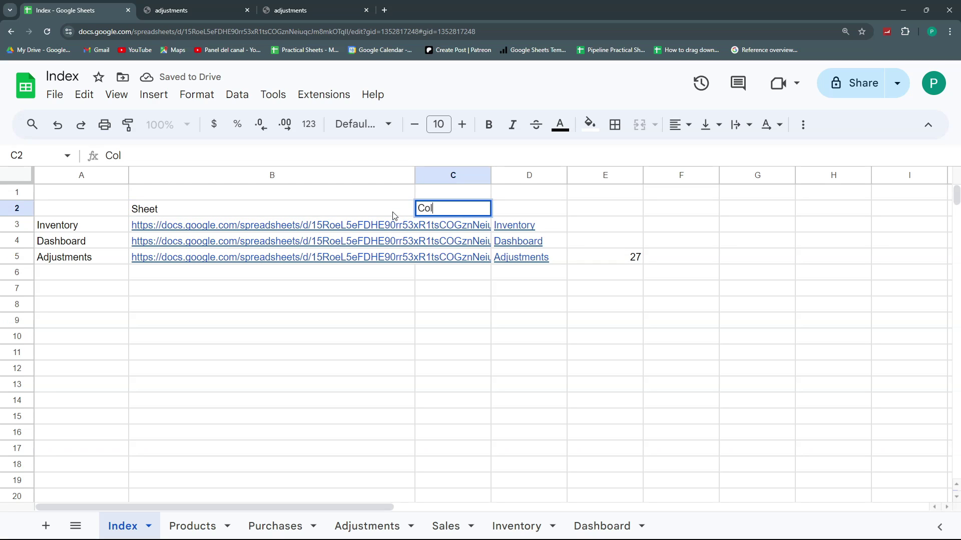
key("Down")
key("Down")
key("Down")
type("A")
key("Return")
key("Up")
key("Right")
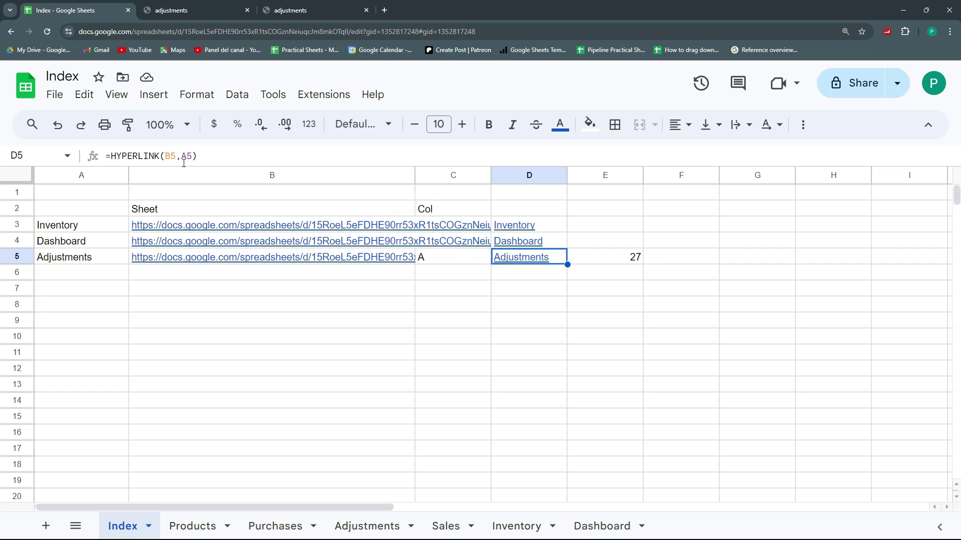
Insert "&range=" and the C5 column reference into D5's HYPERLINK address
key("F2")
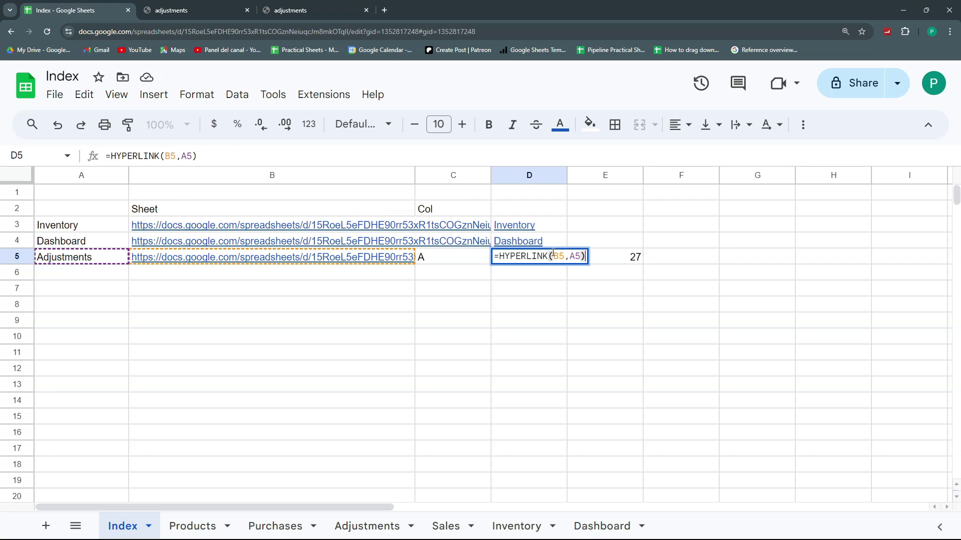
left_click_drag(565, 256, 552, 257)
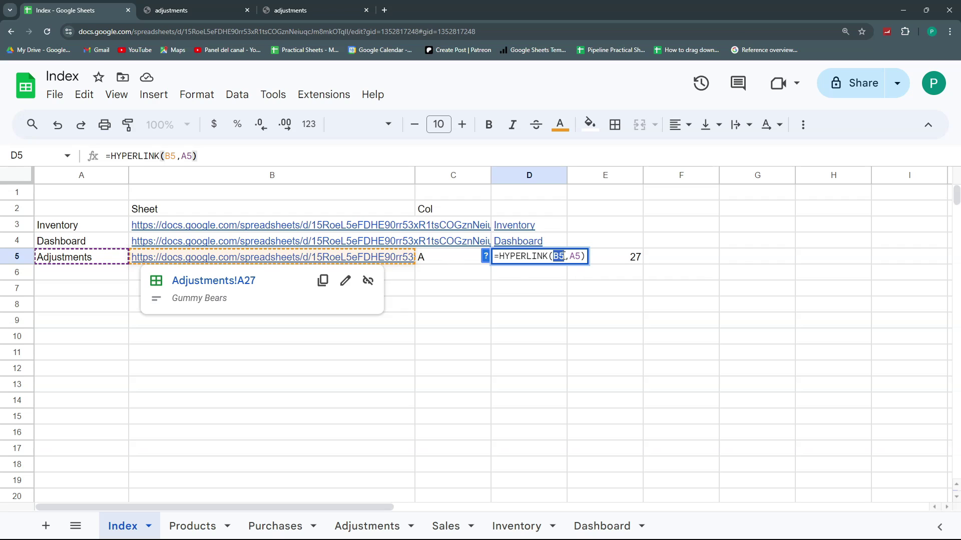
left_click(566, 256)
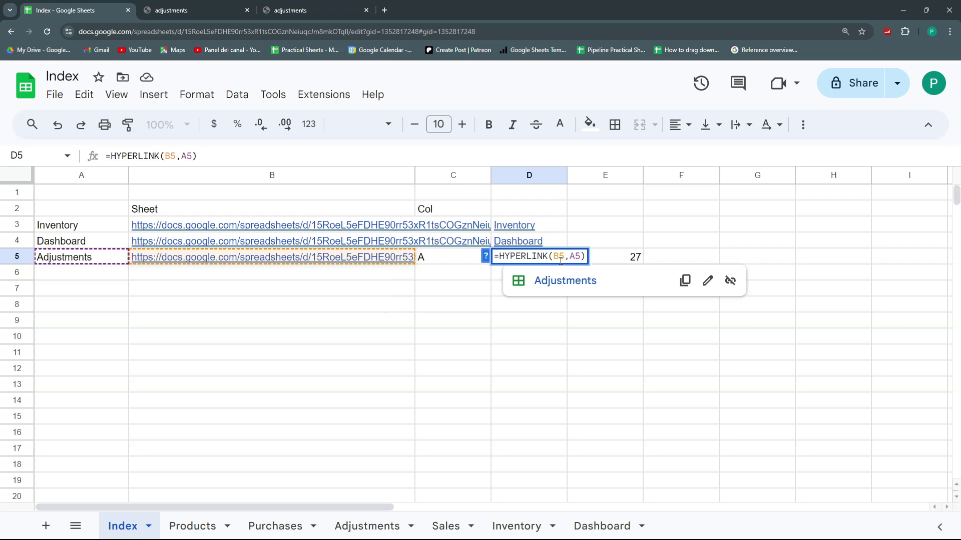
type("&")
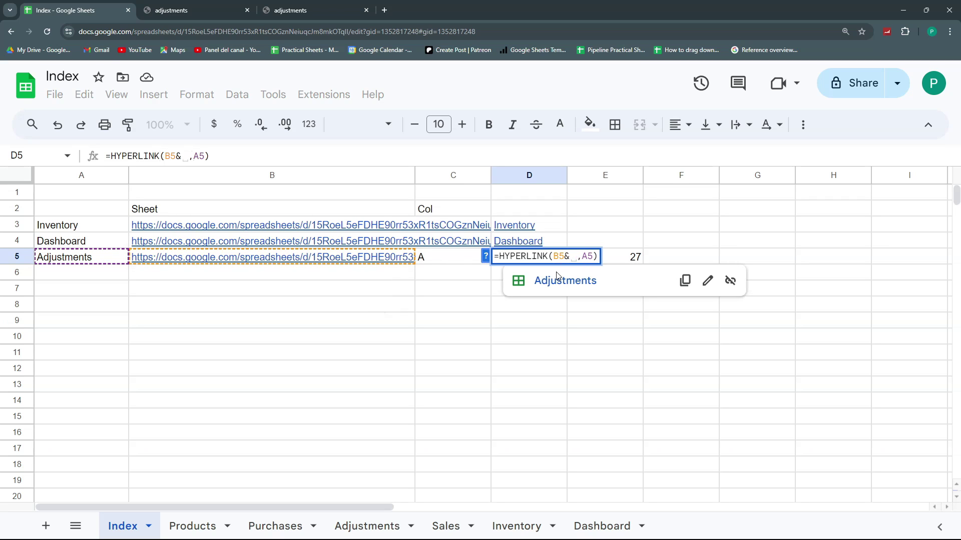
type("\"")
key("super+v")
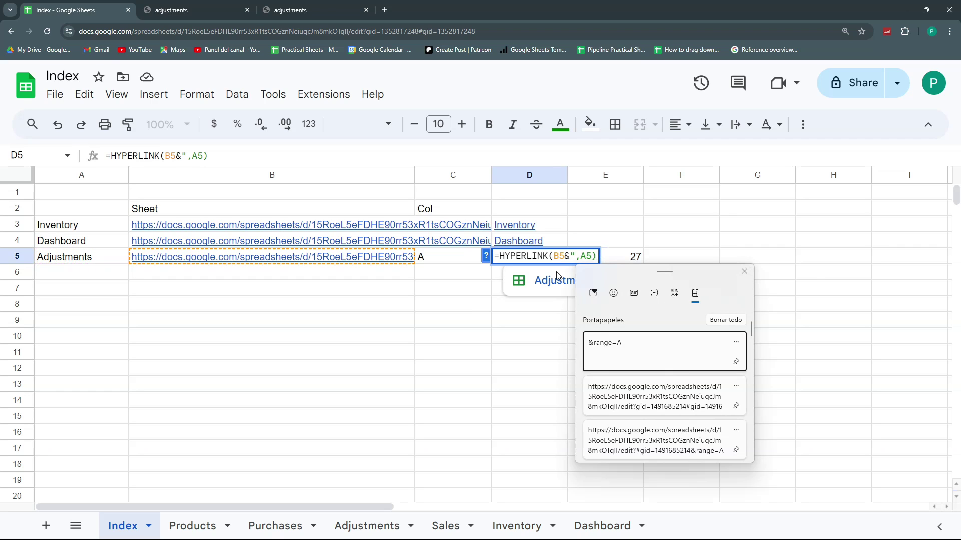
left_click(640, 363)
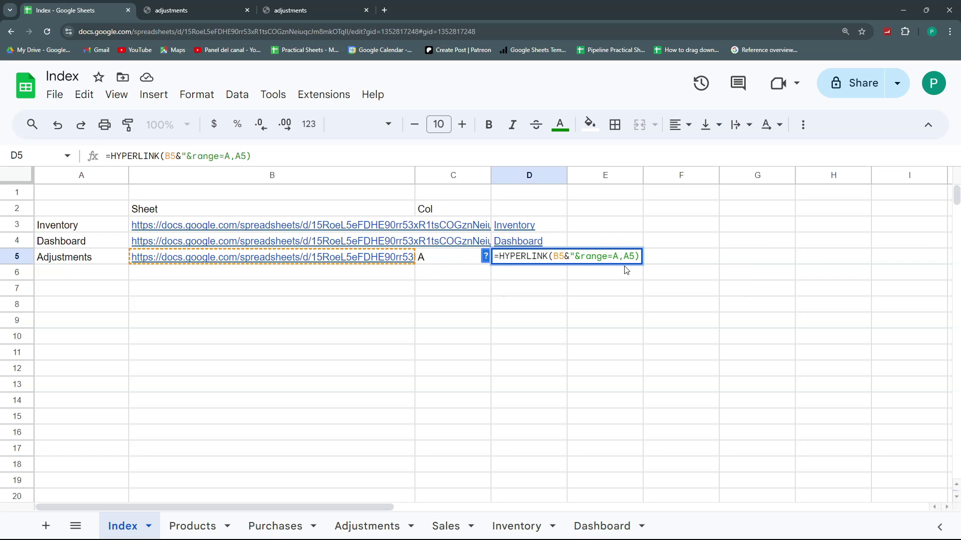
key("BackSpace")
type("\"")
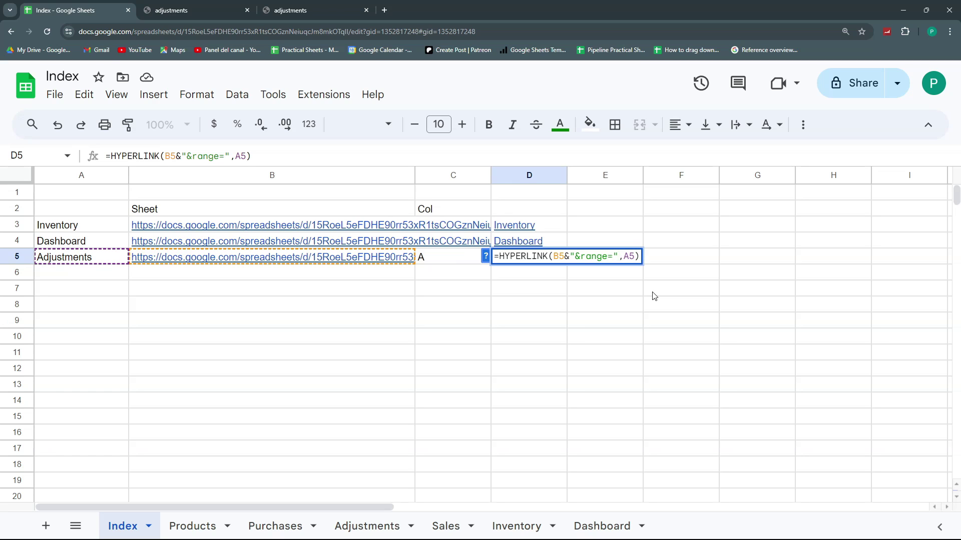
type("&")
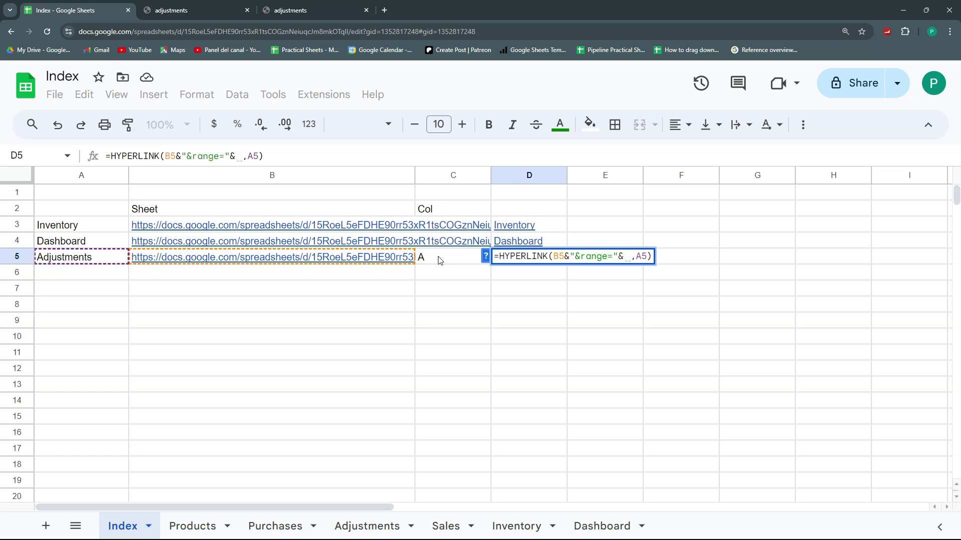
left_click(440, 261)
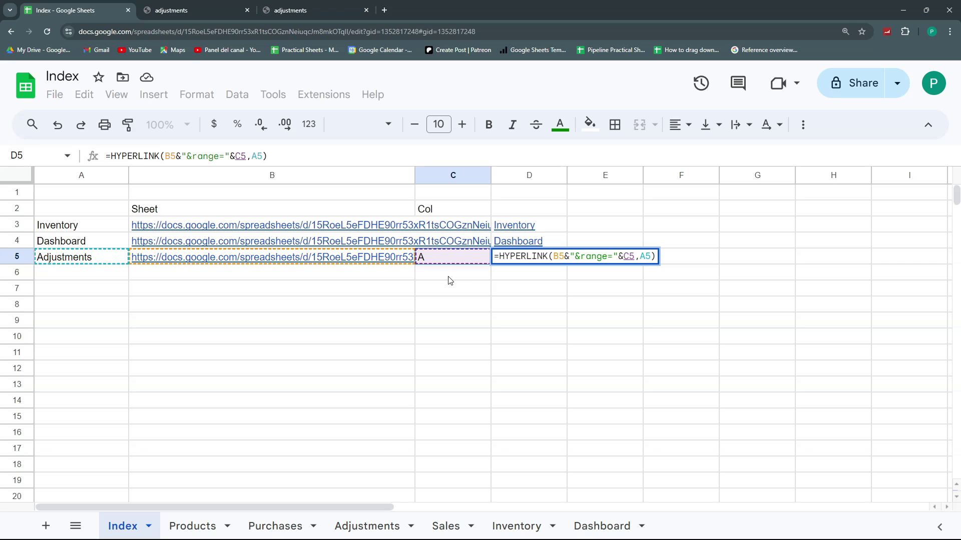
type("&")
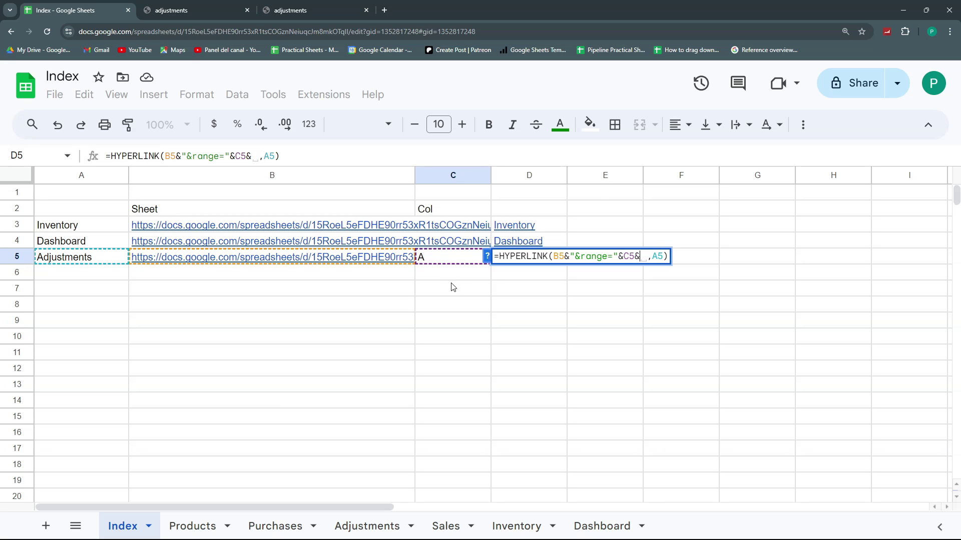
Append (counta(Adjustments[NAME])+1) from clipboard history and confirm D5's formula
key("super+v")
scroll(729, 400, "down", 2)
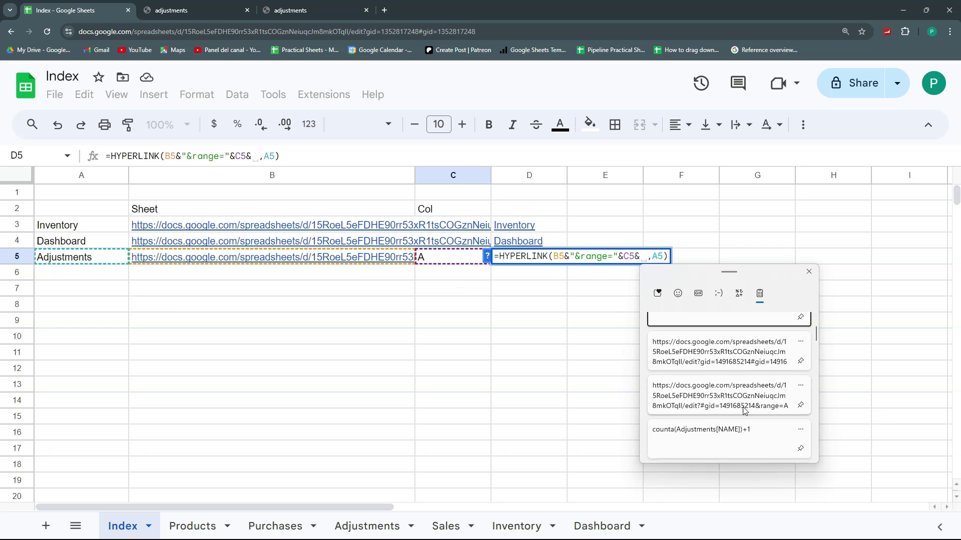
left_click(719, 435)
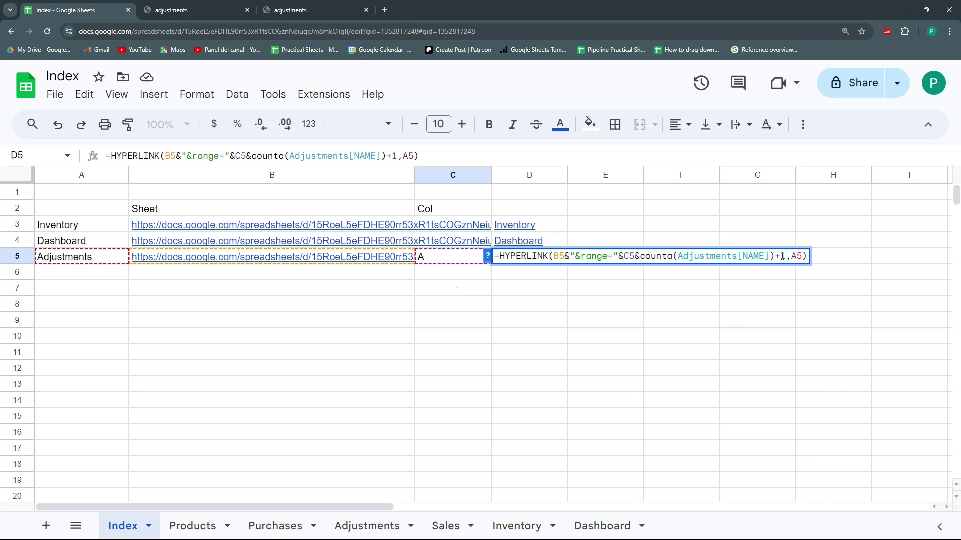
left_click(624, 256)
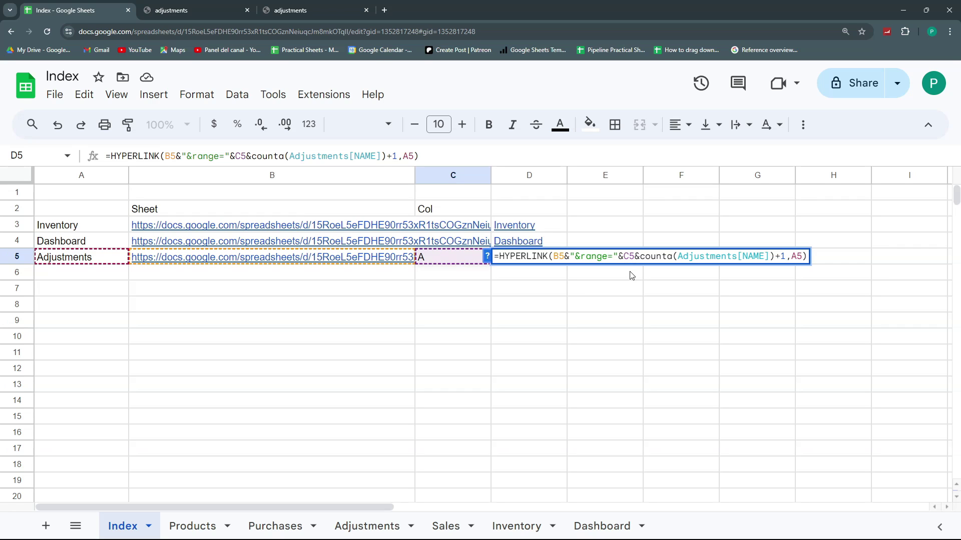
left_click(641, 257)
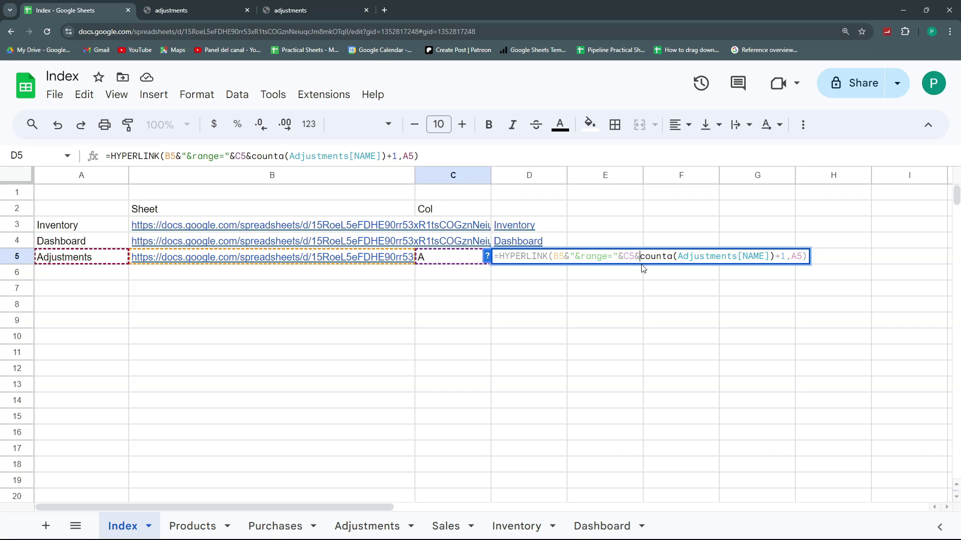
type("(")
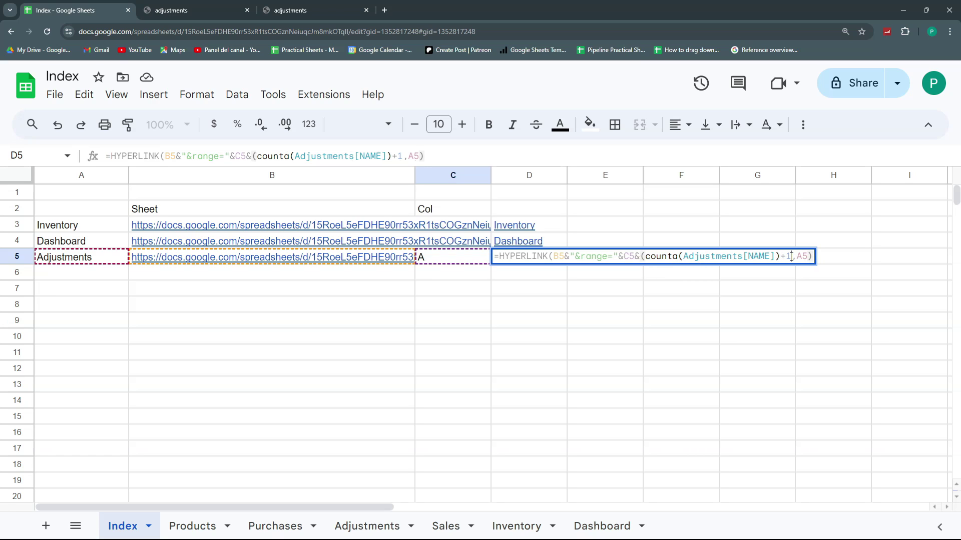
left_click(791, 256)
type(")")
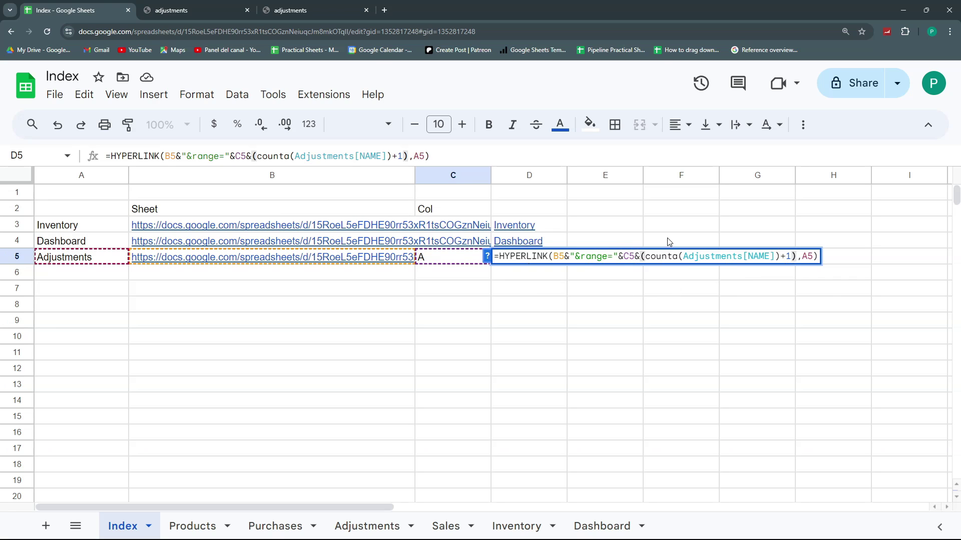
key("Return")
left_click(535, 260)
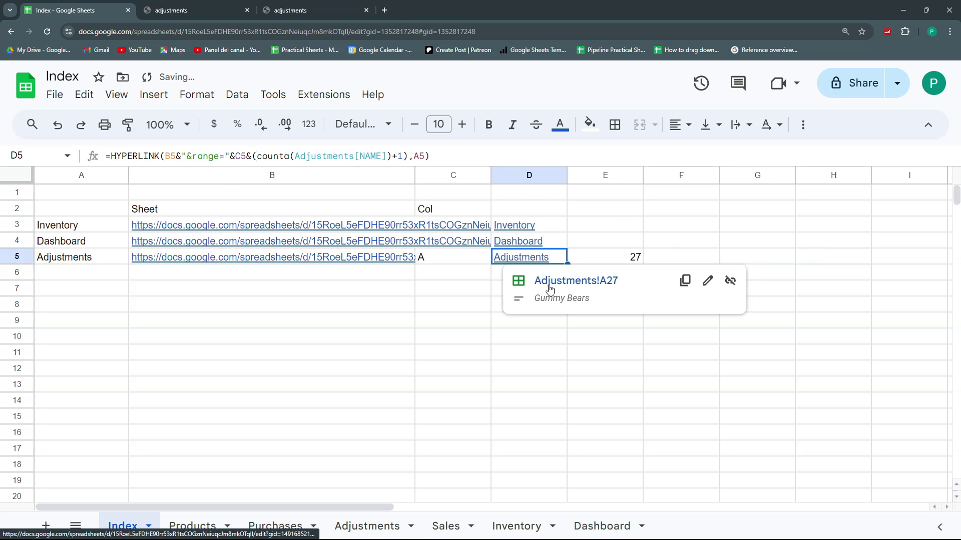
Delete the leftover Adjustments rows 23–27
left_click(548, 282)
scroll(224, 283, "up", 2)
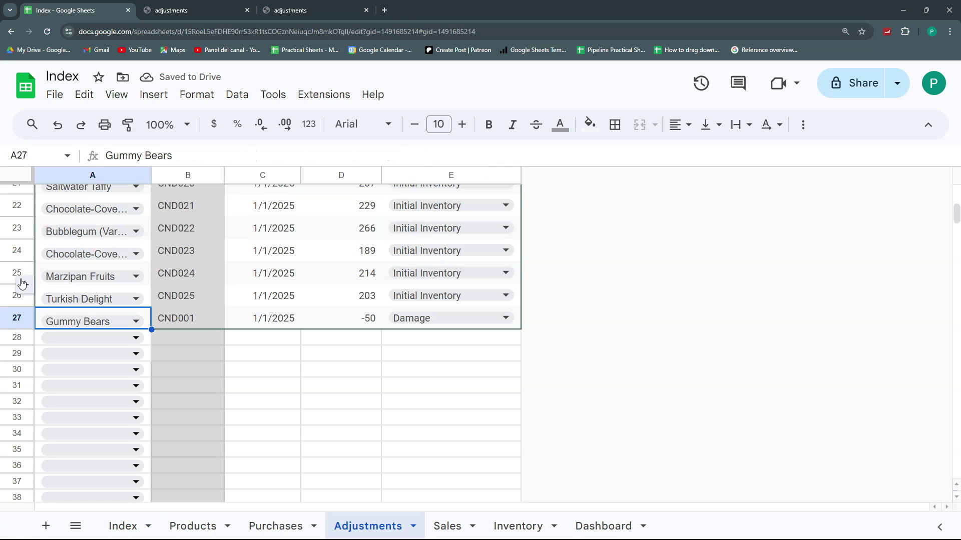
left_click_drag(17, 230, 19, 328)
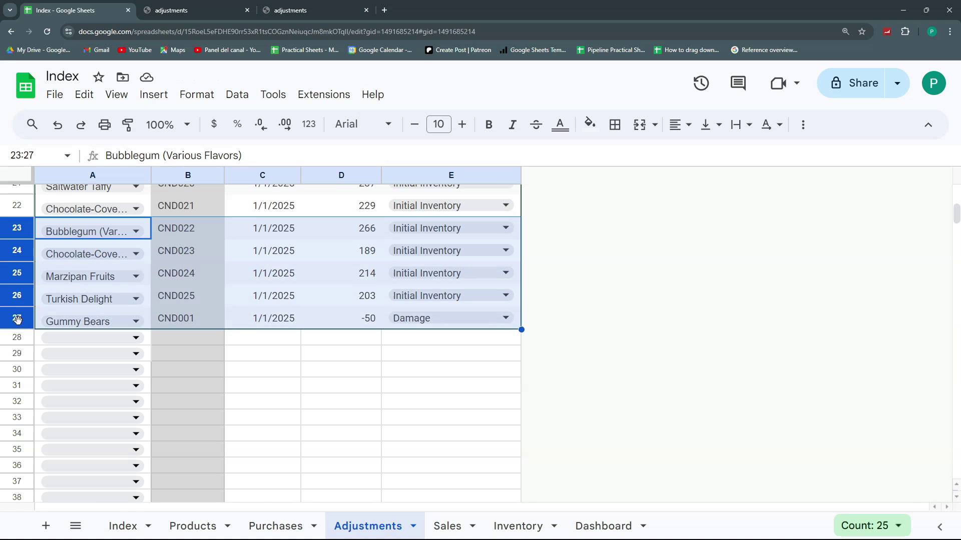
right_click(19, 321)
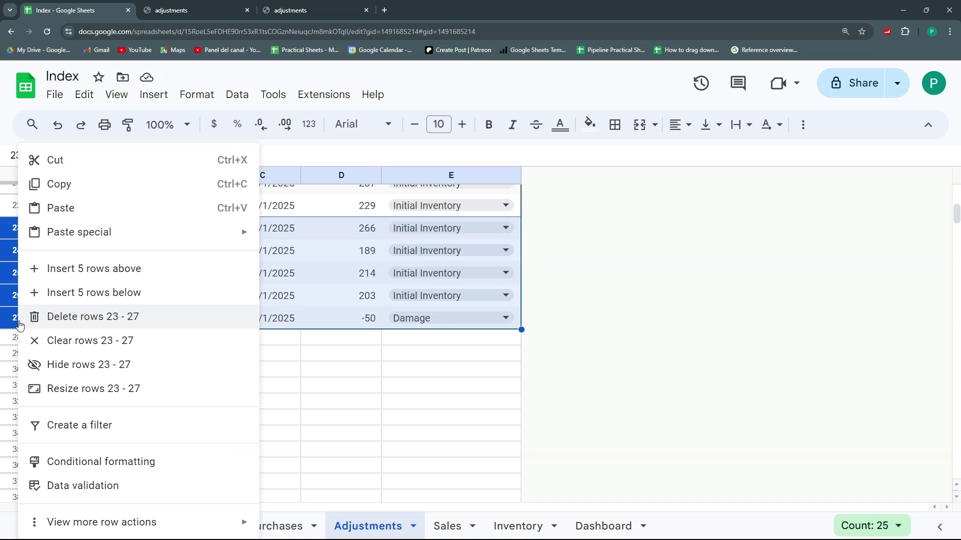
left_click(111, 317)
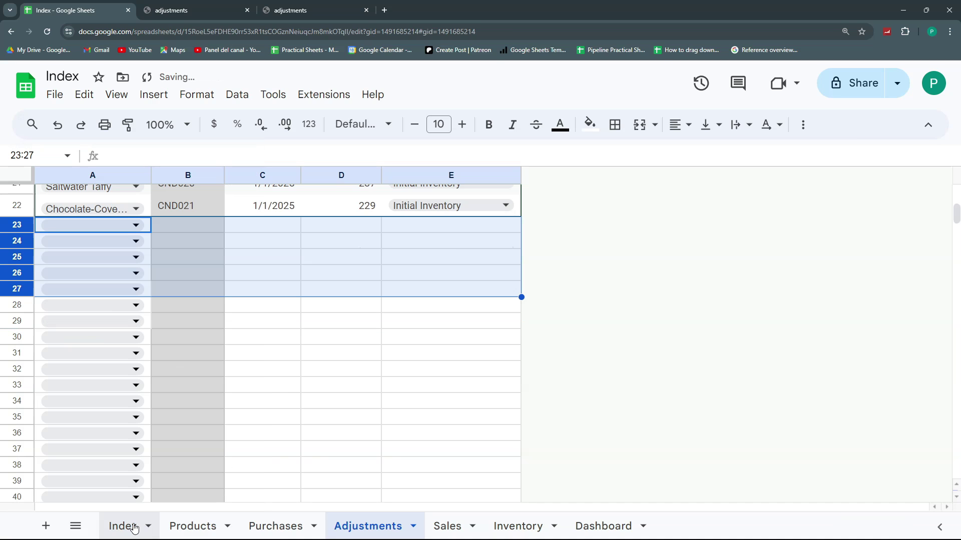
Test the D5 Adjustments link from Index, leaving its formula unchanged
left_click(123, 525)
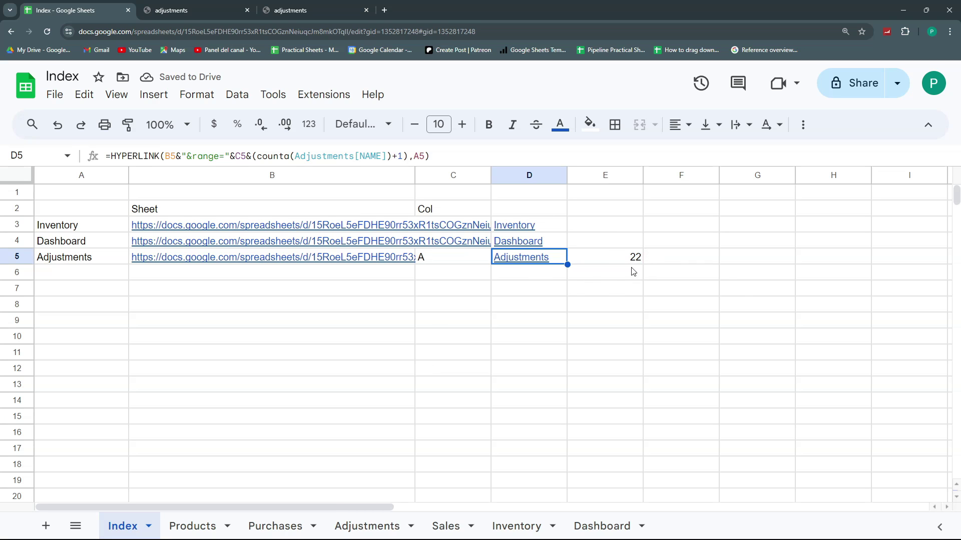
mouse_move(519, 263)
left_click(551, 285)
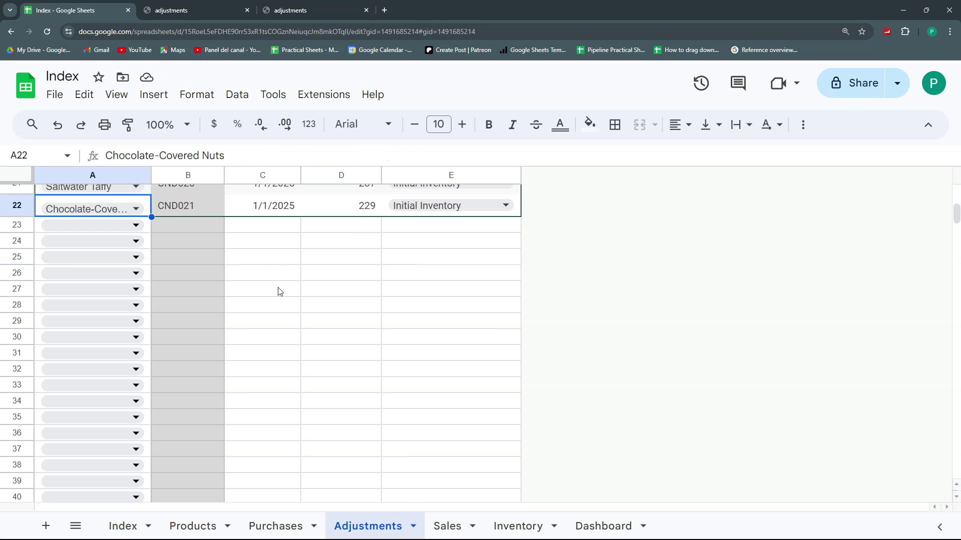
scroll(261, 273, "up", 2)
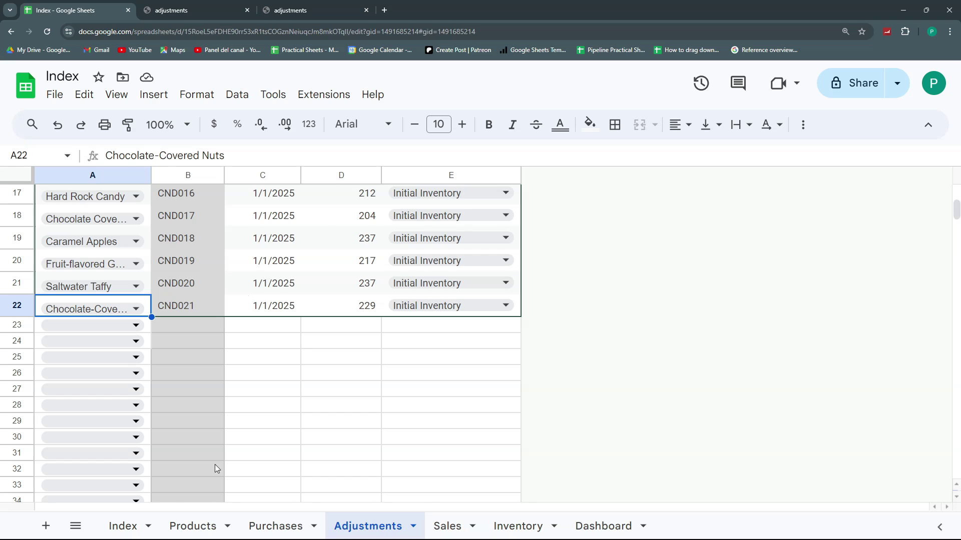
left_click(123, 526)
double_click(401, 156)
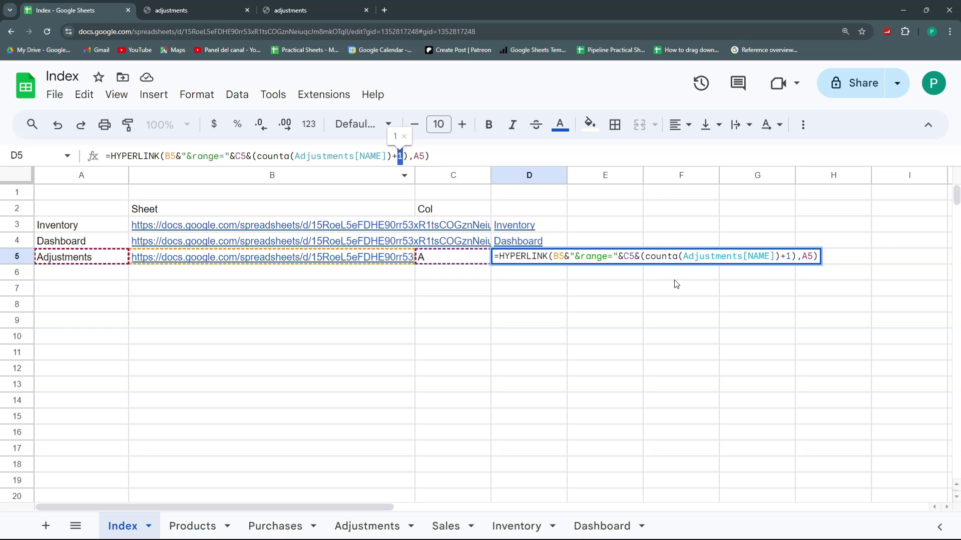
key("Escape")
Browse the Adjustments, Purchases and Products sheets, then return to Index
left_click(370, 528)
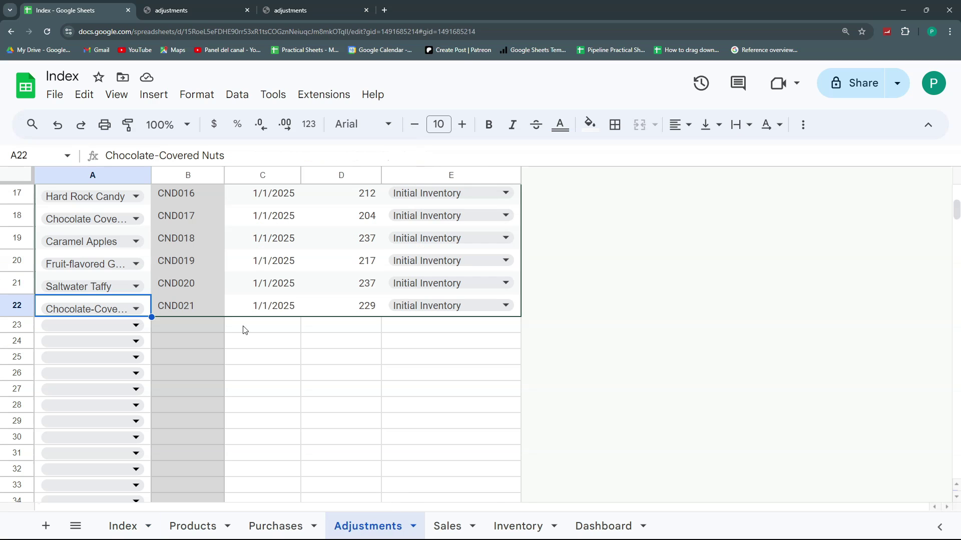
left_click(276, 526)
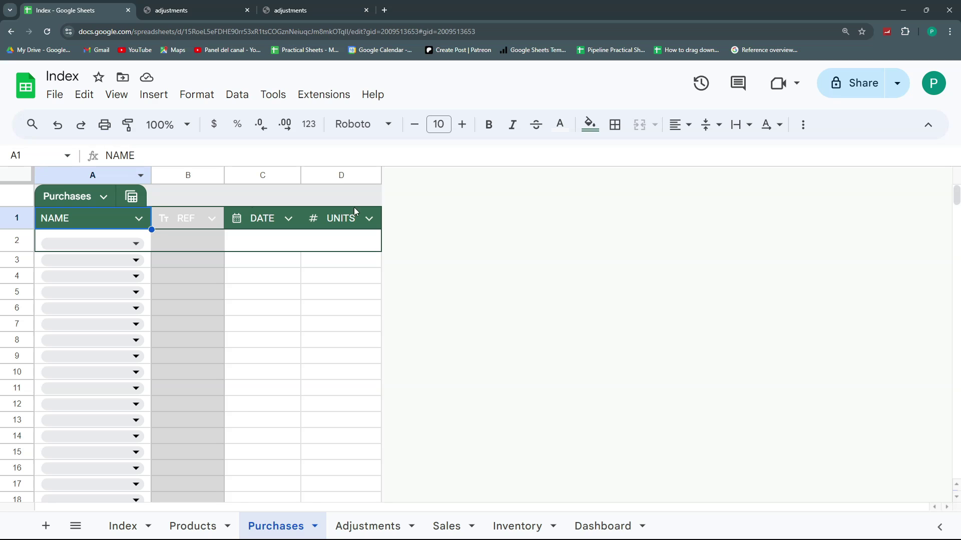
left_click(366, 527)
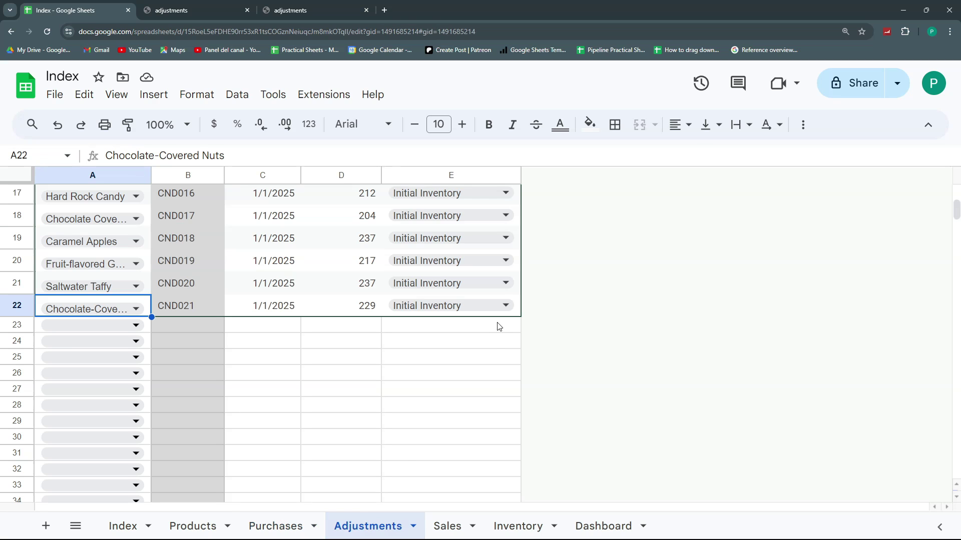
left_click(201, 525)
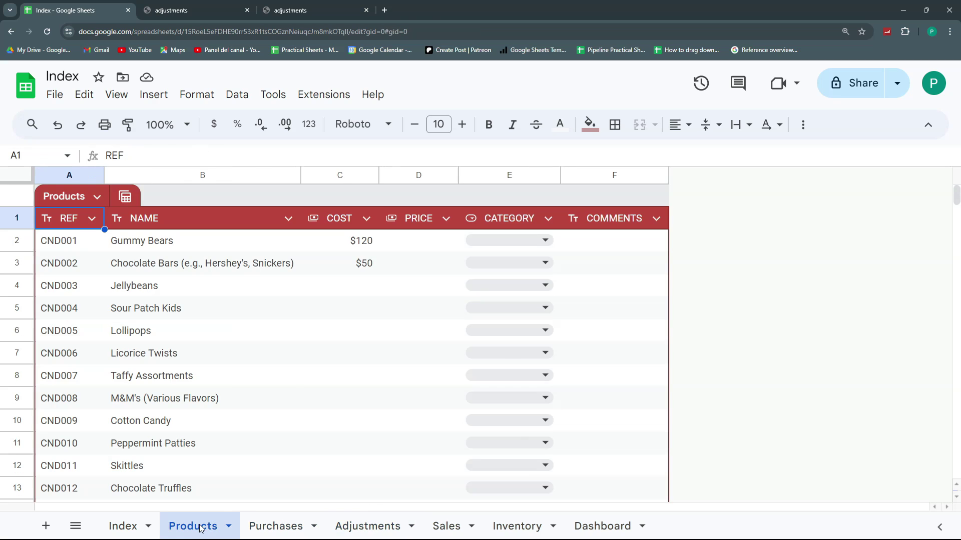
left_click(103, 525)
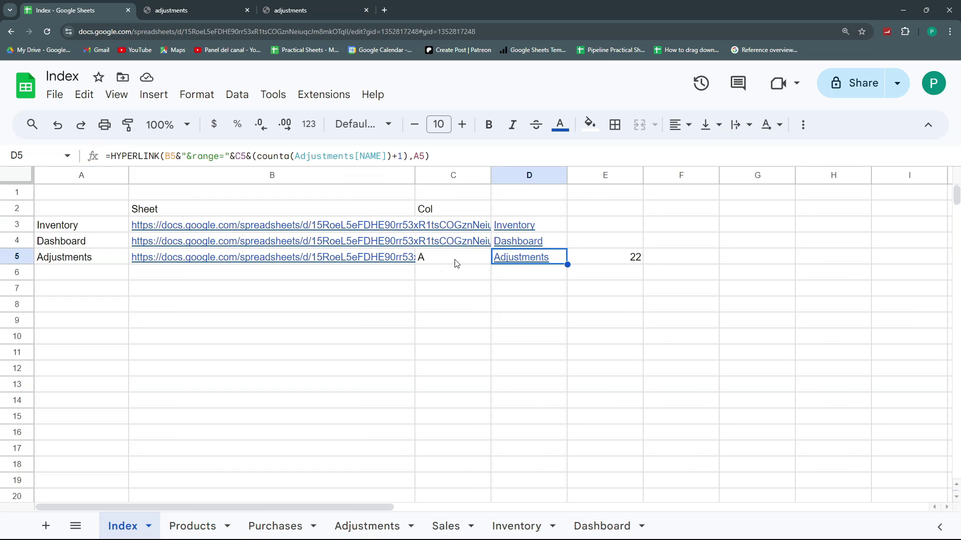
Review the Index link cells, clear the stray 22 from E5, and narrow column B
left_click(509, 246)
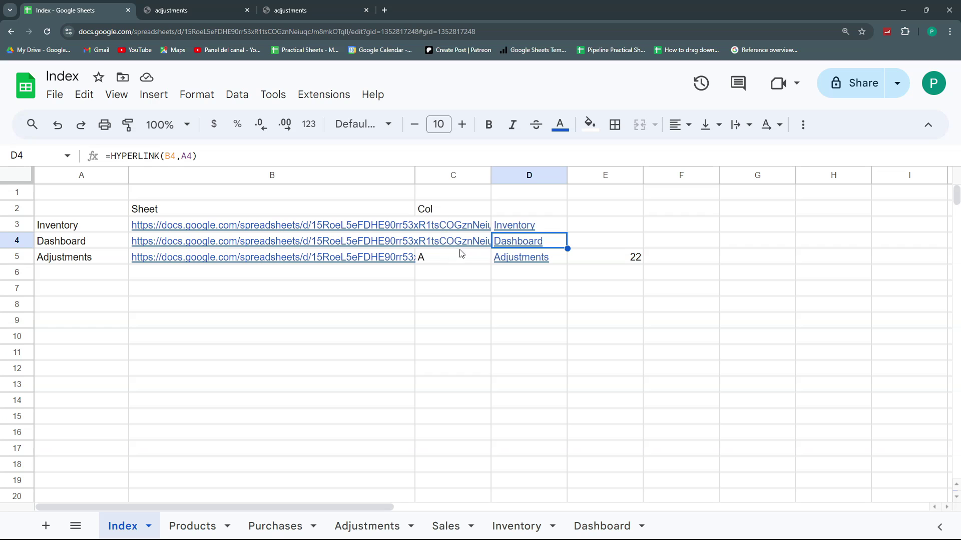
left_click(387, 245)
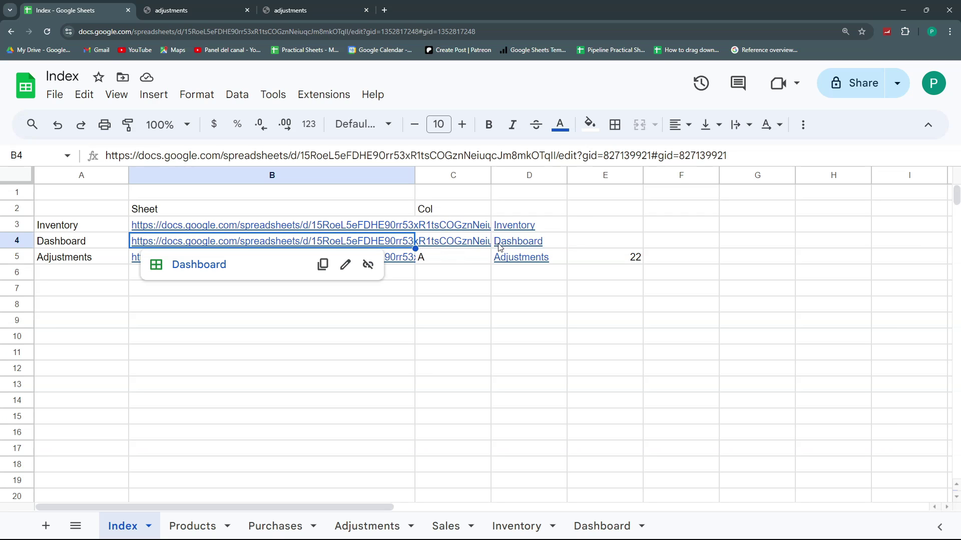
left_click(524, 262)
left_click(422, 259)
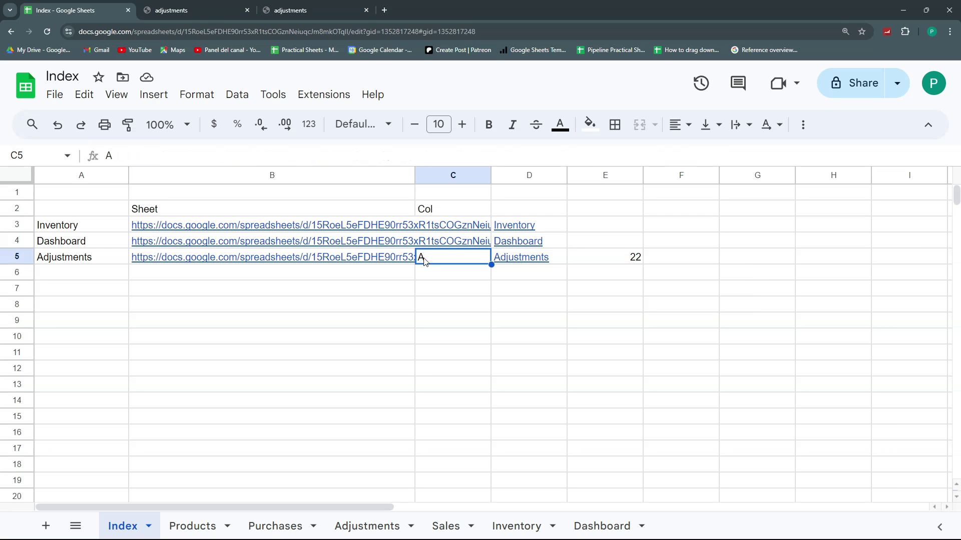
left_click(615, 257)
key("Delete")
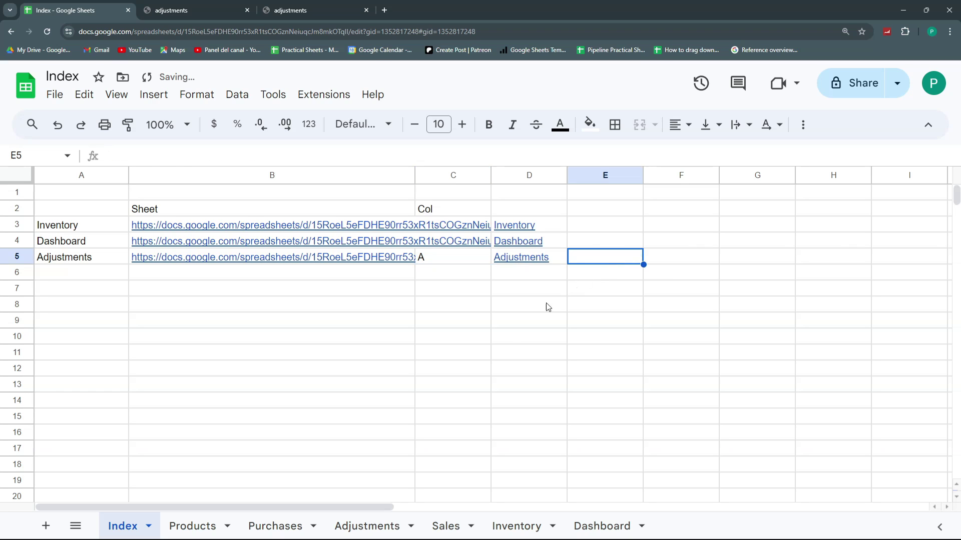
left_click(510, 342)
left_click_drag(415, 175, 266, 176)
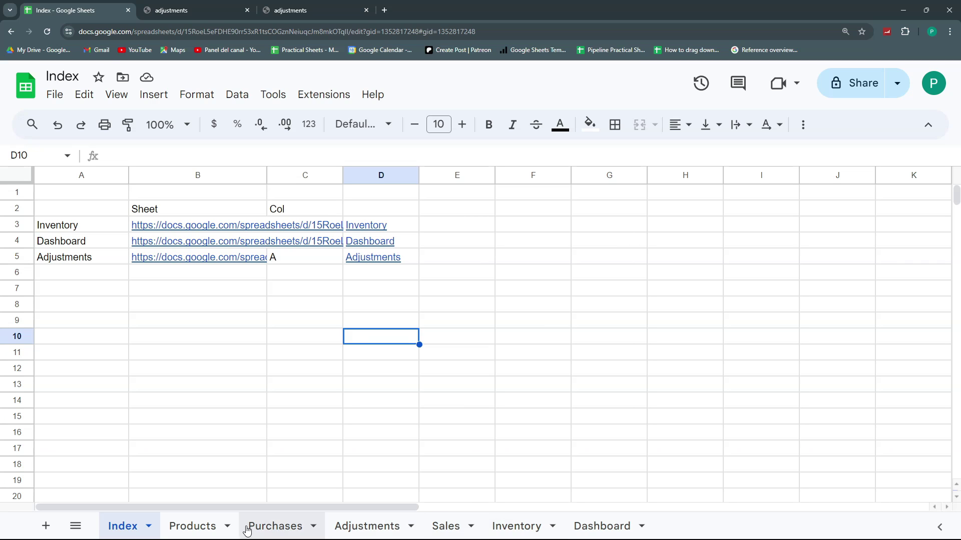
Add the Sales sheet URL in B6 and the name Sales in A6
left_click(436, 528)
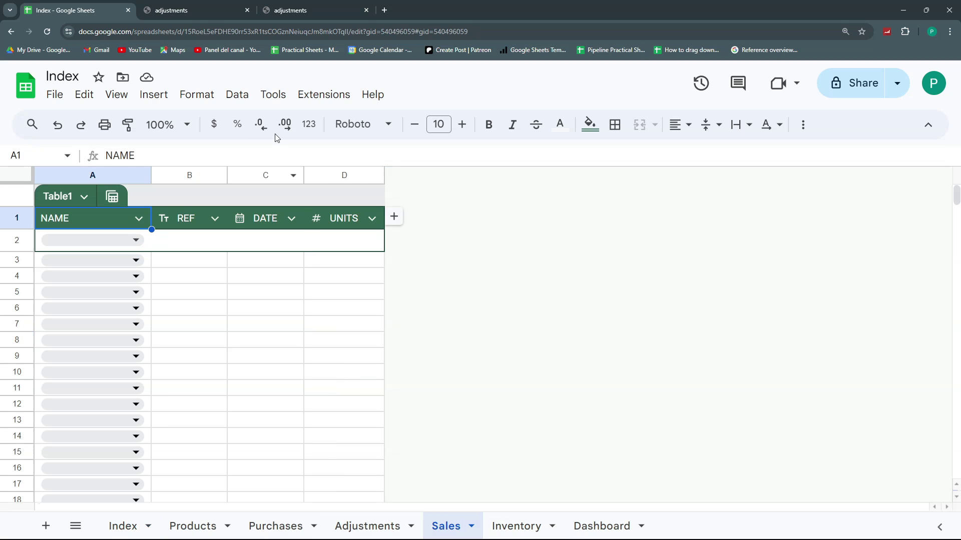
left_click(219, 33)
key("ctrl+c")
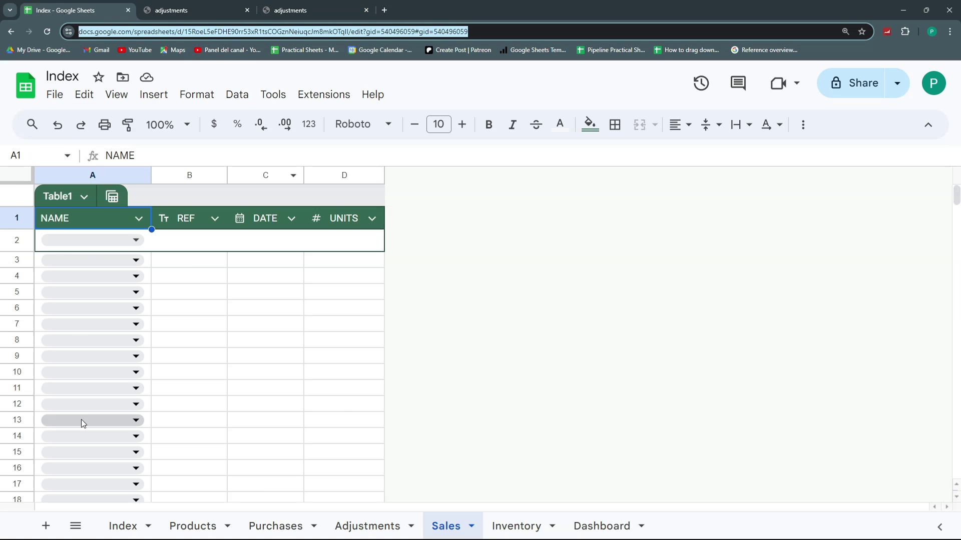
left_click(122, 526)
left_click(155, 274)
key("ctrl+v")
left_click(91, 276)
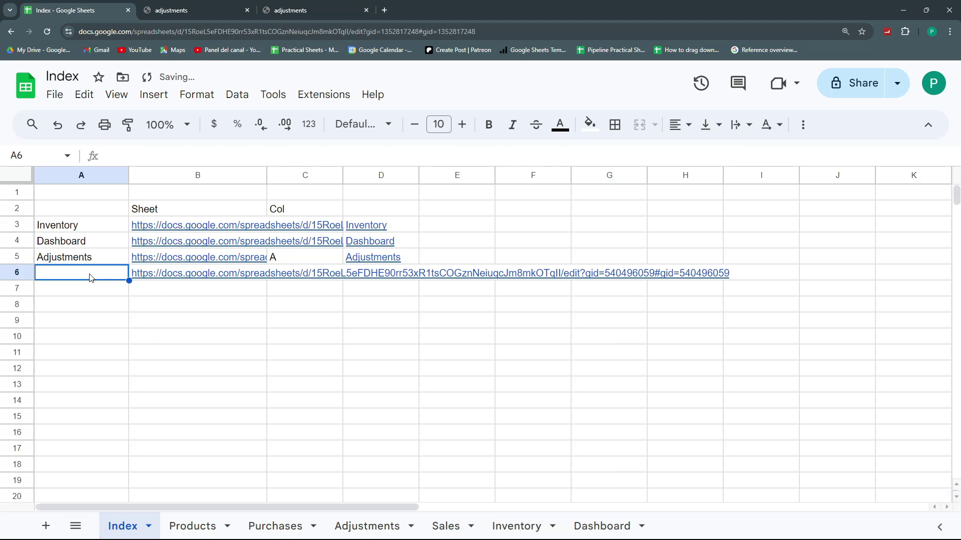
type("Sales")
key("Return")
Add the Purchases sheet URL in B7 and the name Purchases in A7
left_click(192, 526)
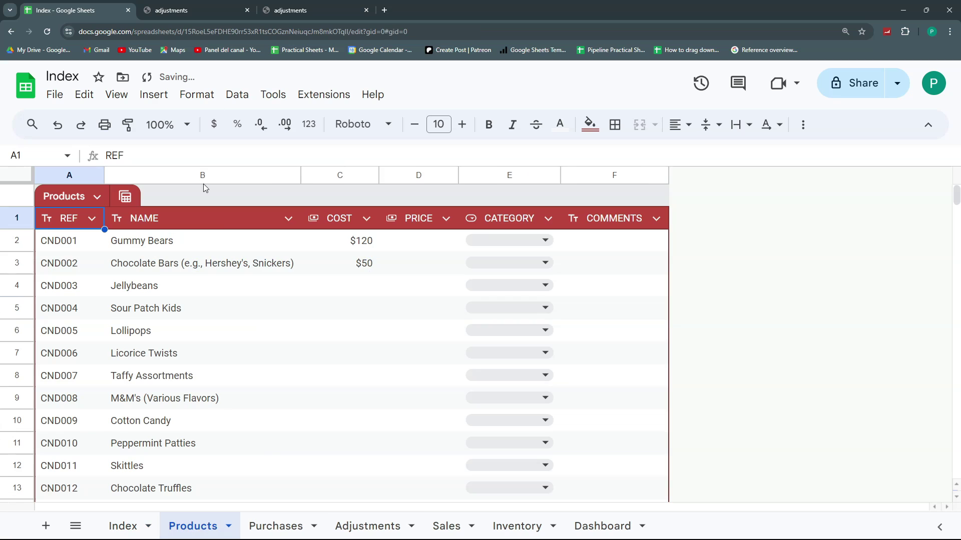
left_click(280, 523)
left_click(184, 31)
left_click(247, 10)
left_click(247, 10)
left_click(124, 525)
key("ctrl+v")
key("ctrl+z")
left_click(168, 286)
key("ctrl+v")
left_click(91, 292)
type("Purchases")
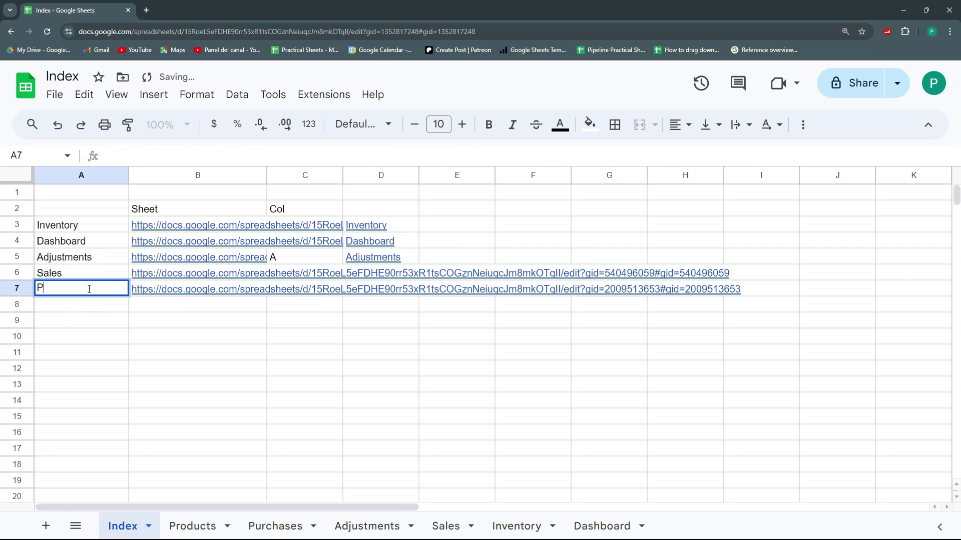
key("Return")
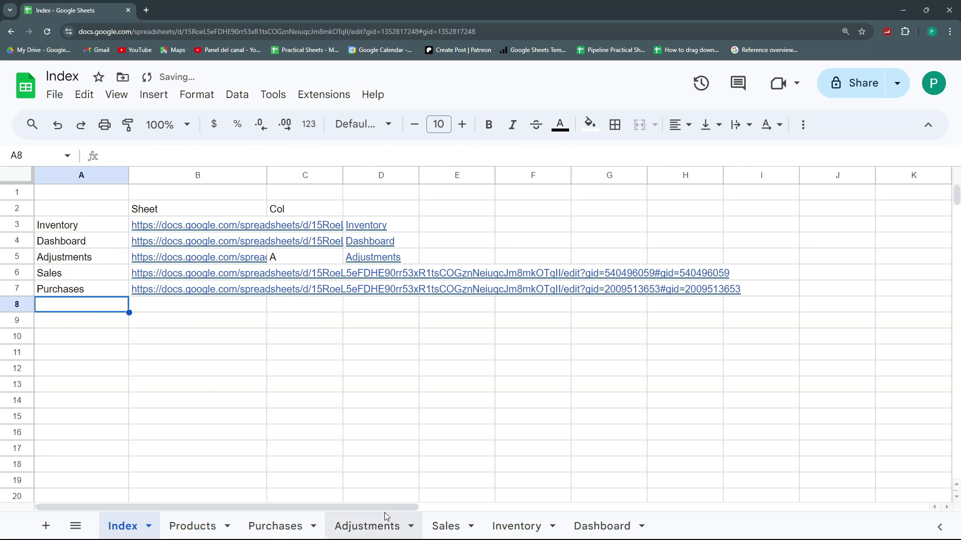
Add the Products sheet URL in B8 and the name Products in A8
left_click(194, 528)
left_click(165, 26)
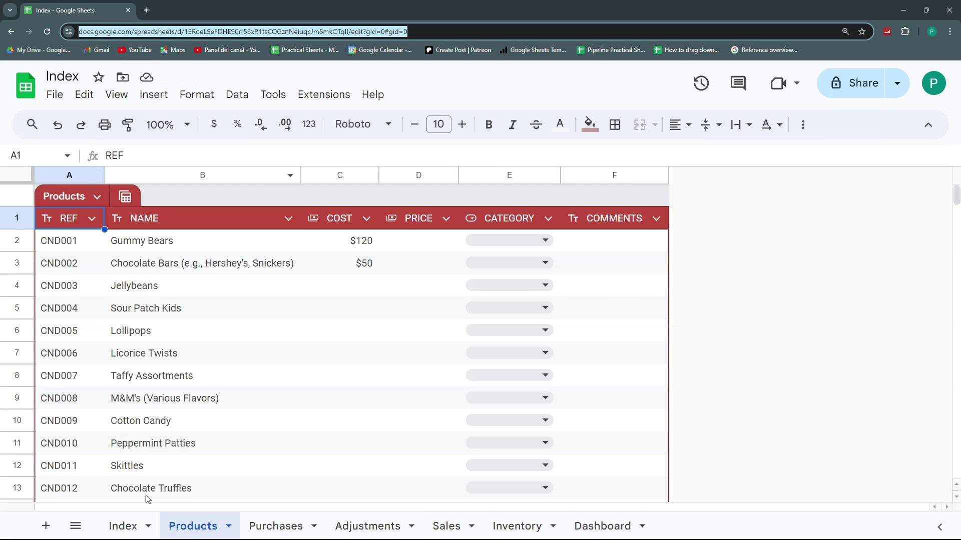
left_click(128, 525)
left_click(131, 305)
left_click(101, 306)
type("Products")
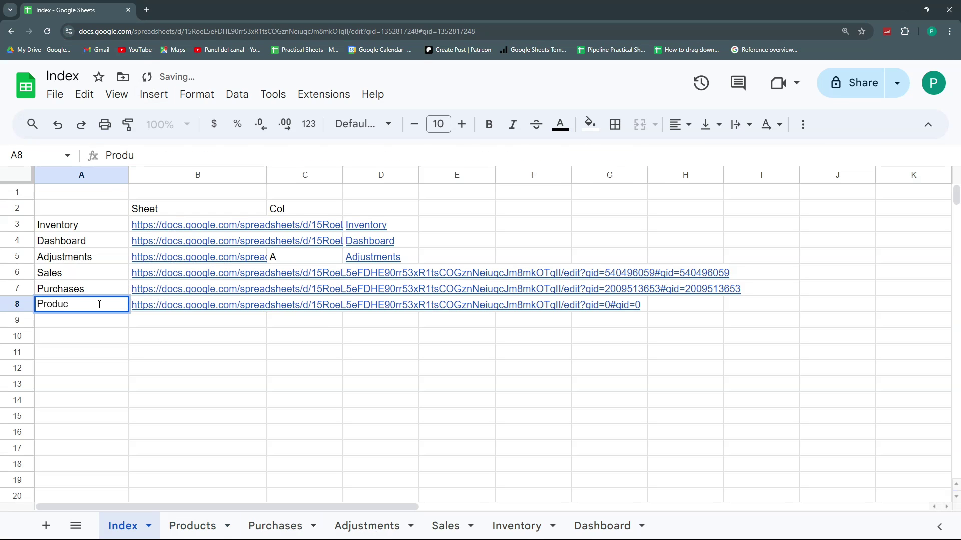
key("Return")
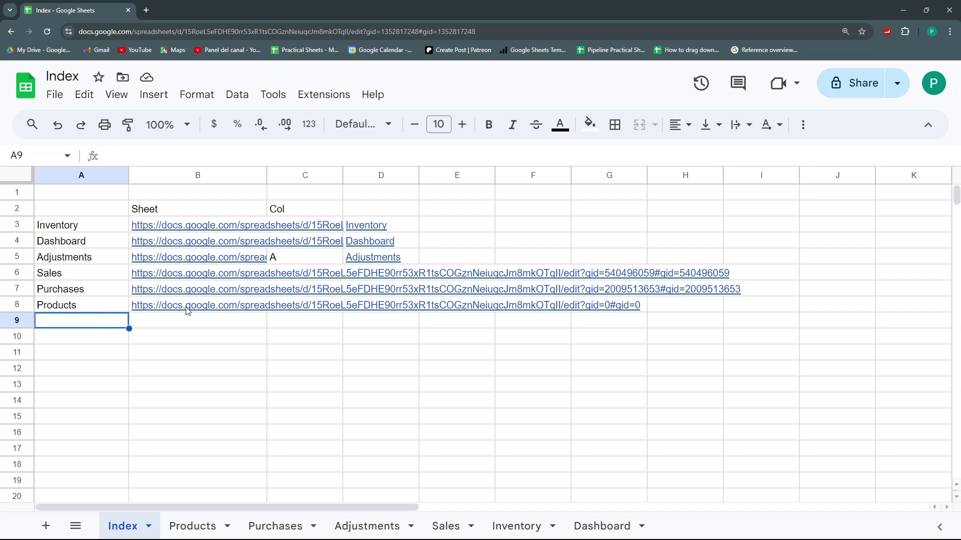
left_click(414, 259)
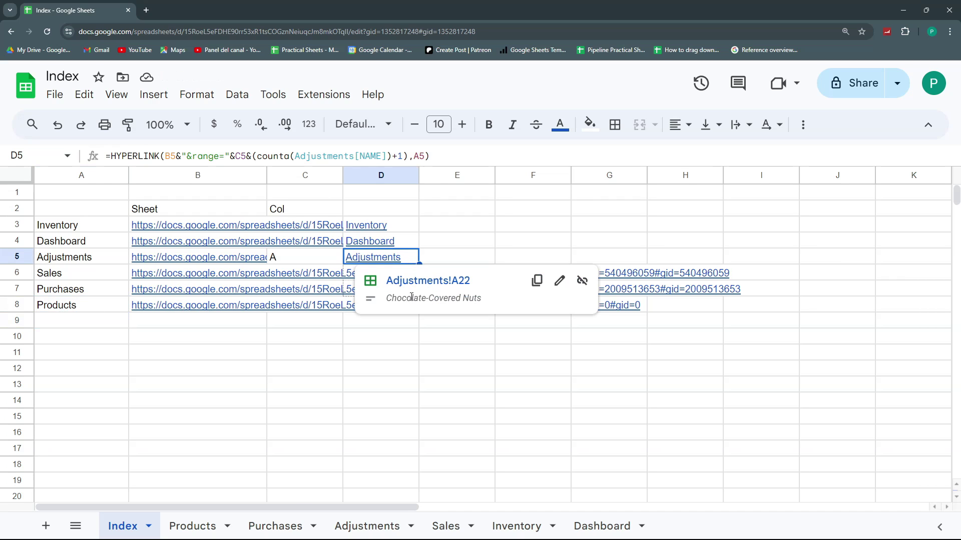
Fill D5's link formula down through D8 and test the Sales link
left_click_drag(419, 264, 419, 311)
left_click_drag(380, 256, 337, 351)
left_click(381, 352)
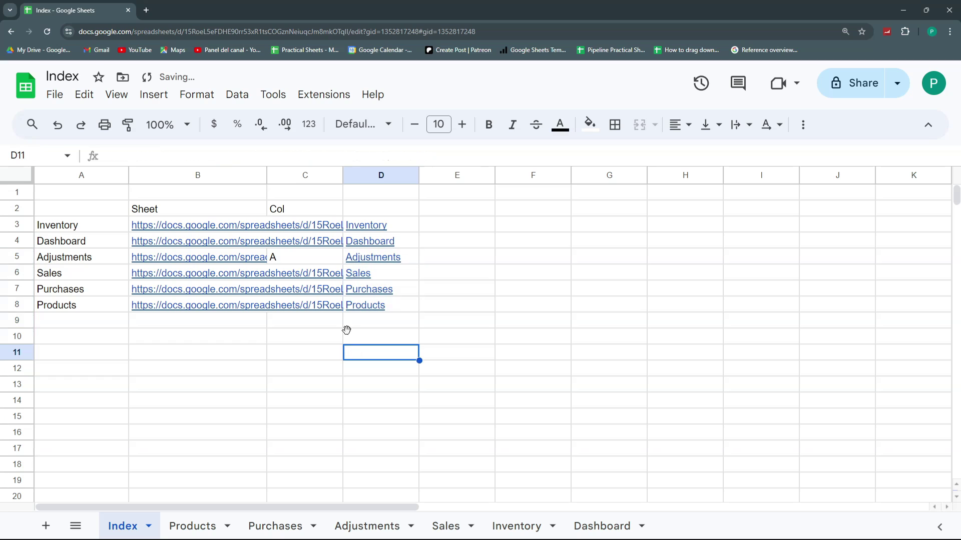
left_click(359, 279)
left_click(402, 300)
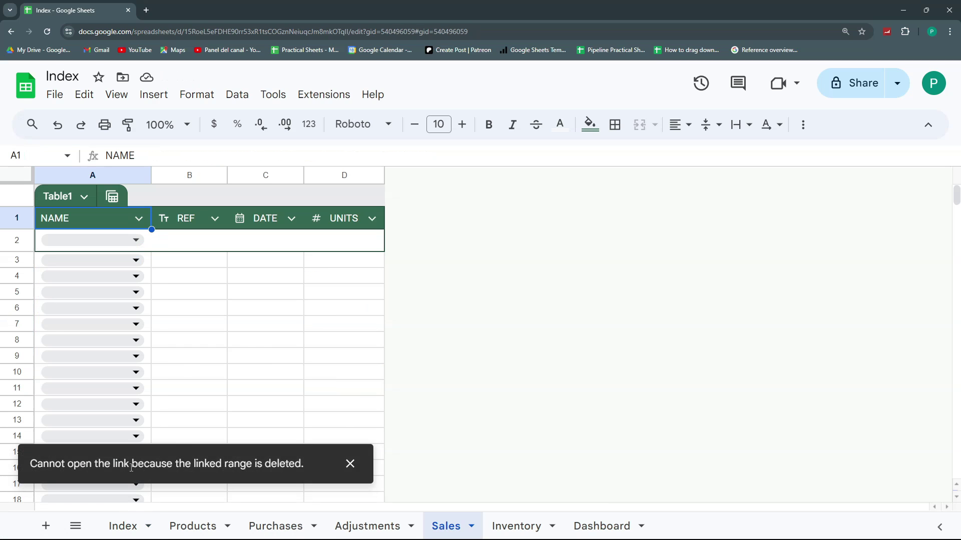
left_click(133, 524)
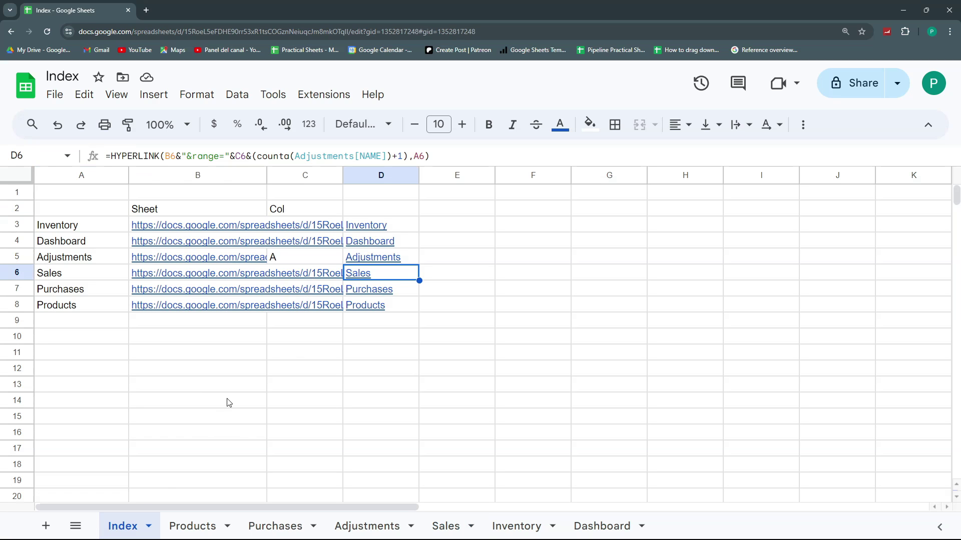
Copy D5's formula up into D4 and D3, then test the Products link
left_click(344, 258)
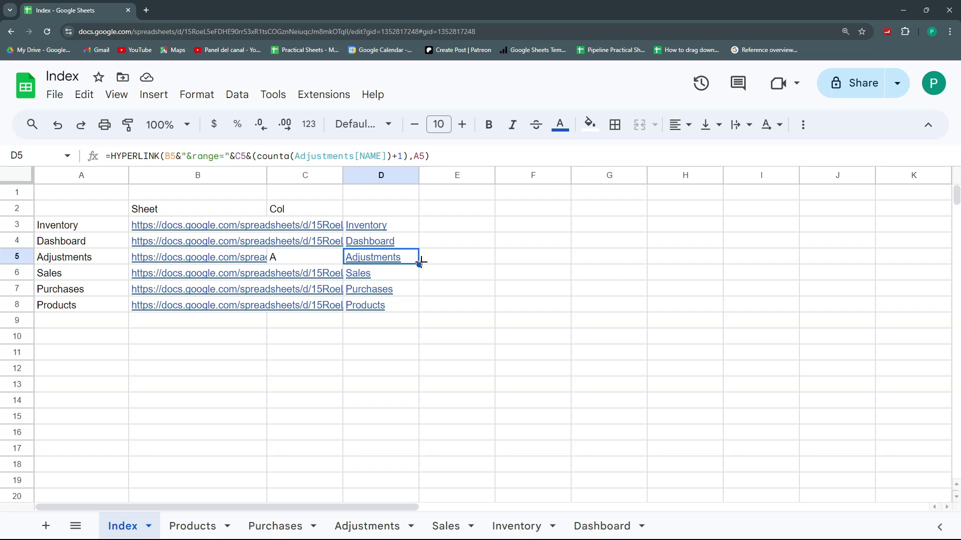
left_click_drag(420, 264, 381, 232)
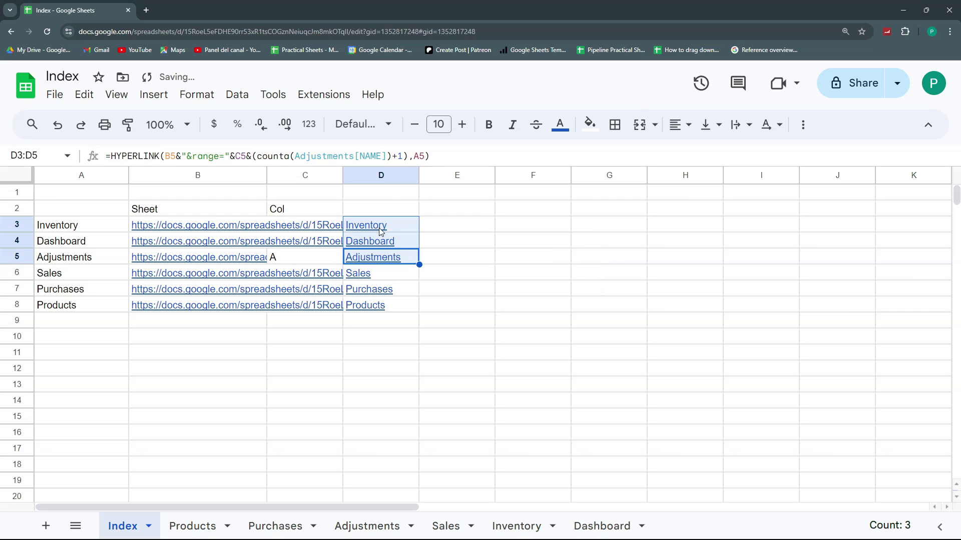
left_click(320, 294)
left_click(369, 309)
left_click(390, 331)
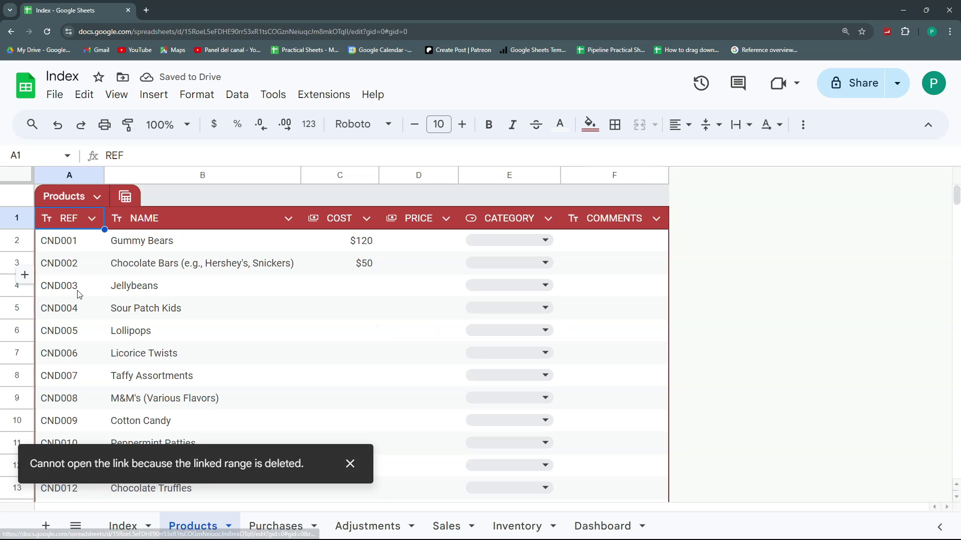
left_click(122, 525)
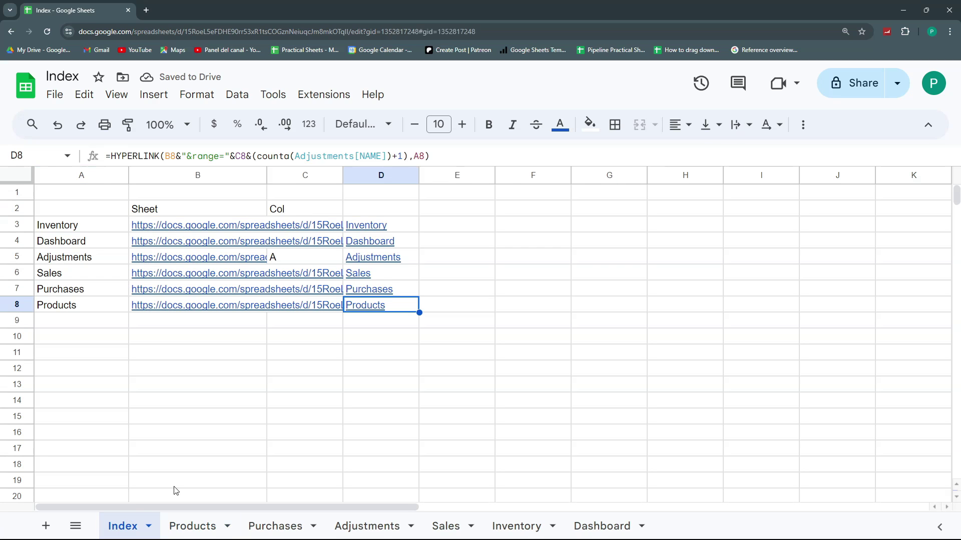
left_click(409, 229)
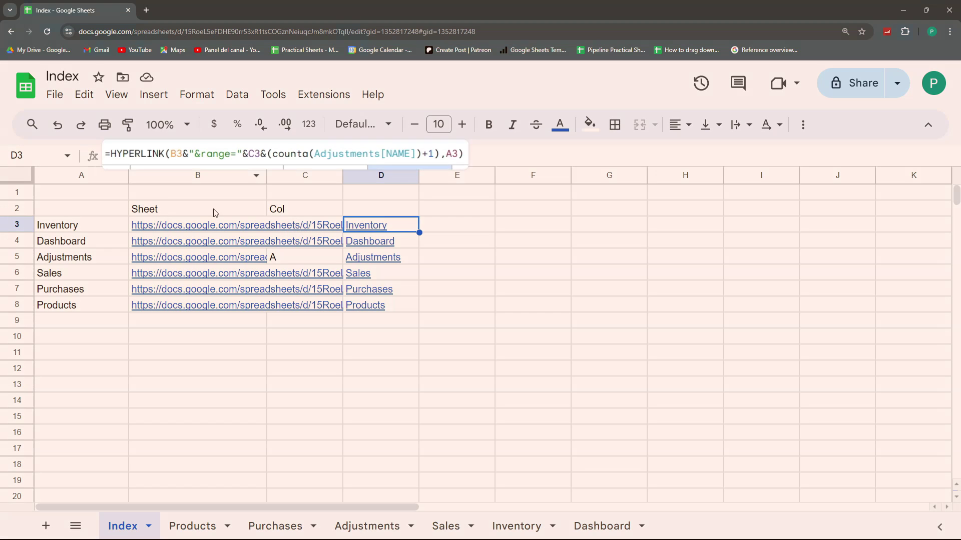
Wrap D3's formula as IF(C3="",HYPERLINK(B3,A3),…) keeping the range-based link
left_click(112, 156)
type("IF(C3")
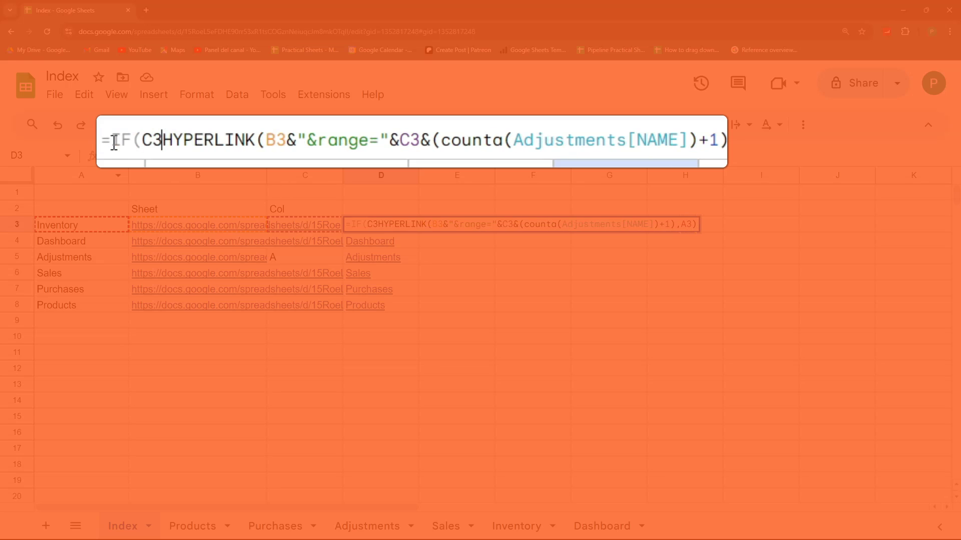
type("=\"\"")
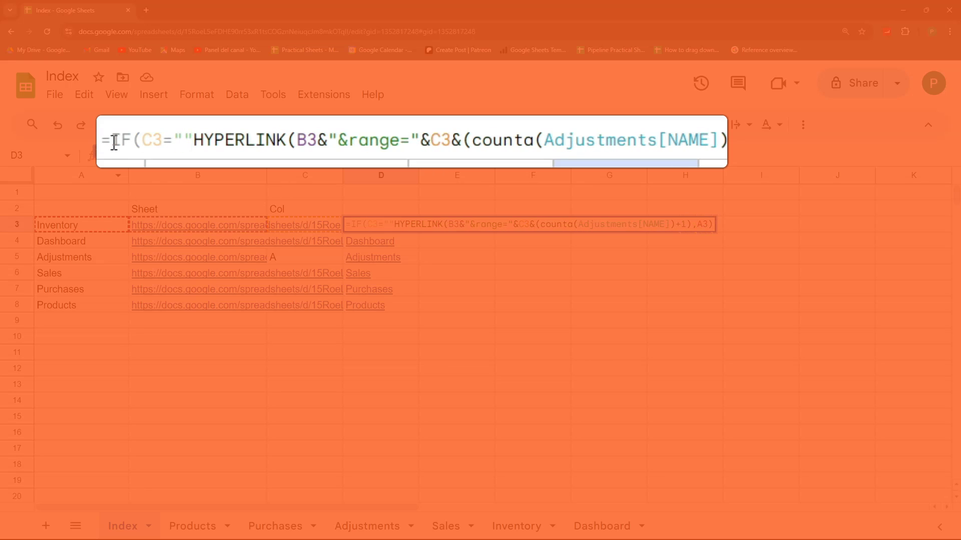
type(",,")
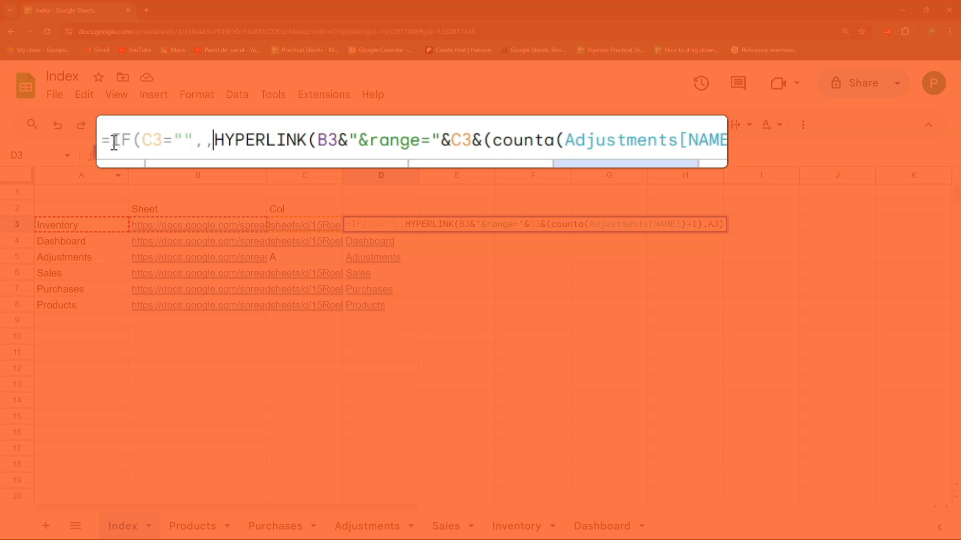
left_click_drag(216, 142, 725, 135)
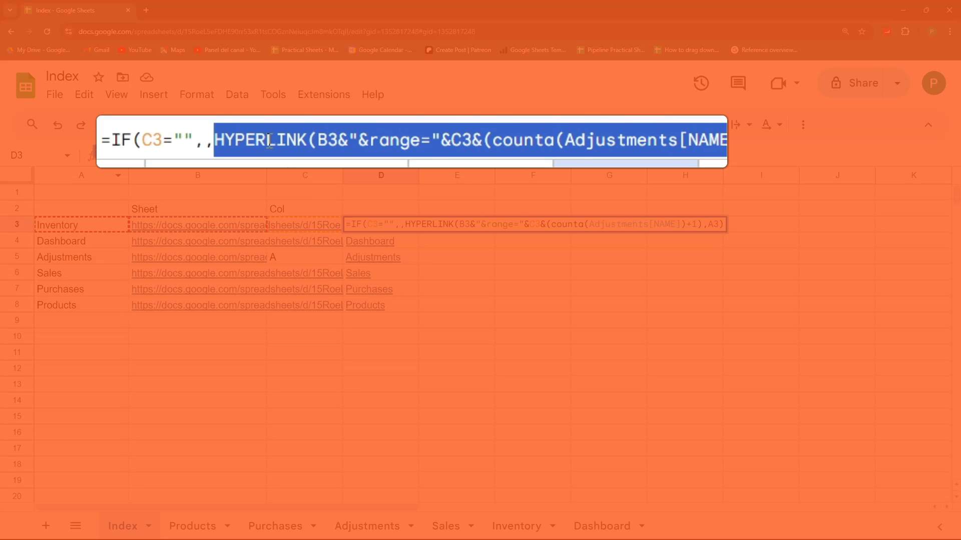
left_click(204, 140)
type("HYPERLINK(B3&\"&range=\"&C3&(counta(Adjustments[NAME])+1),A3)")
left_click_drag(345, 140, 725, 140)
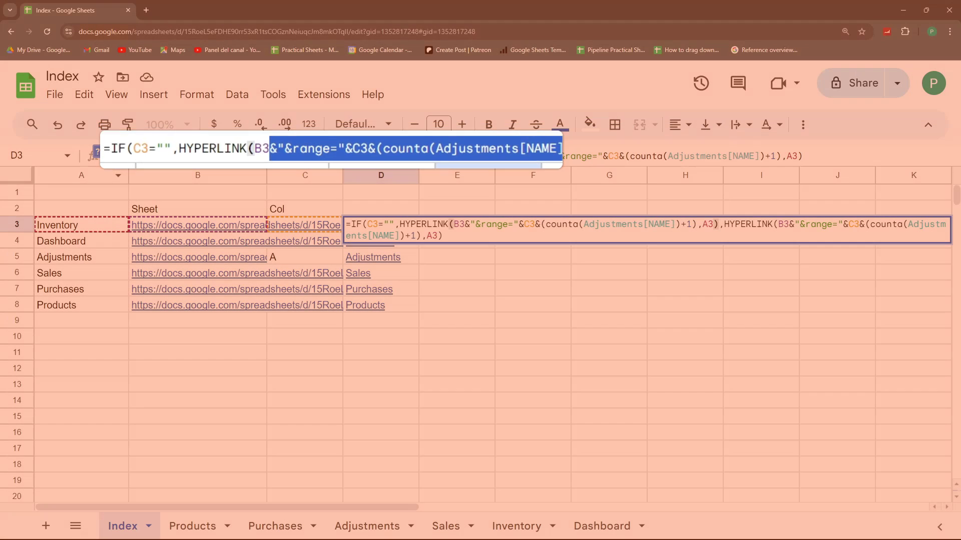
left_click_drag(480, 156, 458, 156)
key("BackSpace")
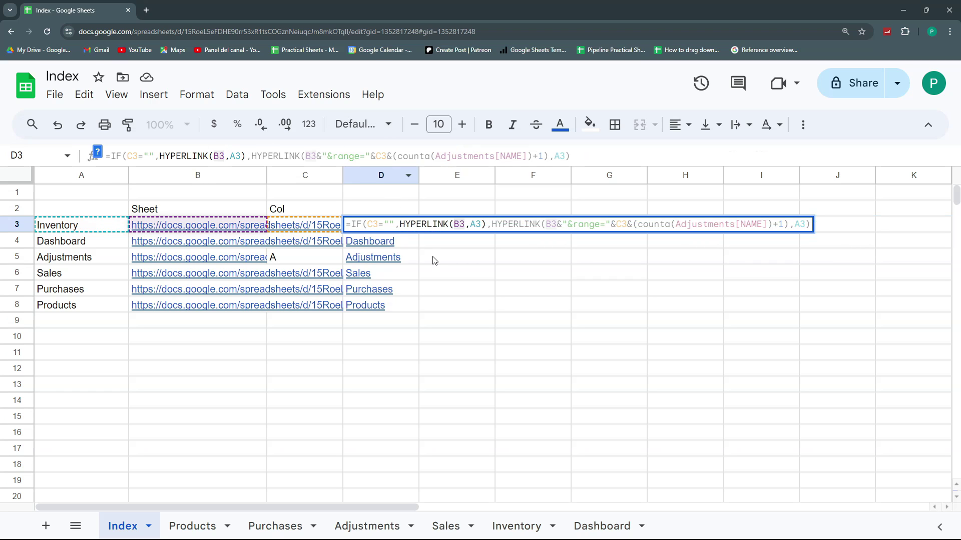
key("Return")
Fill the IF formula down D3:D8 with Ctrl+D and test the Products link
left_click(419, 228)
left_click(411, 307, "shift")
key("ctrl+d")
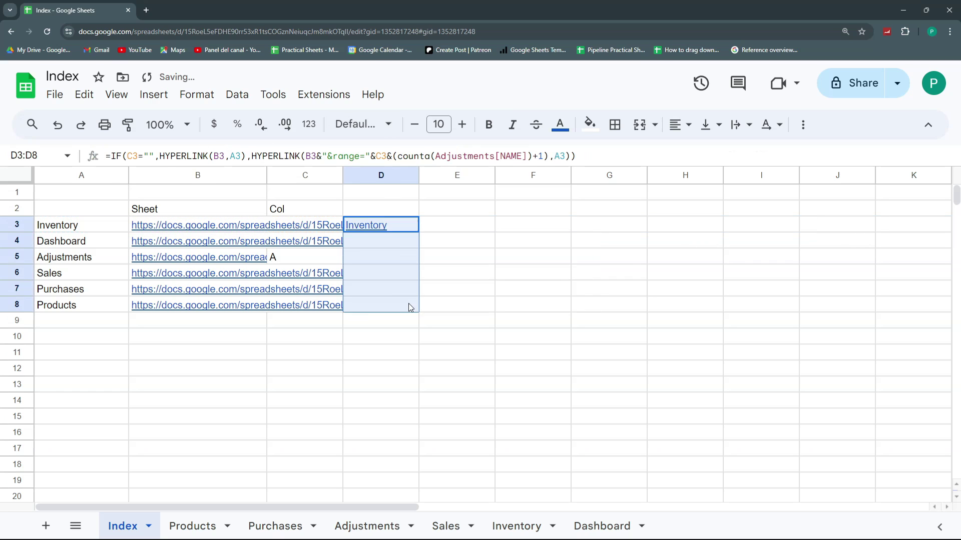
left_click(362, 351)
left_click(394, 308)
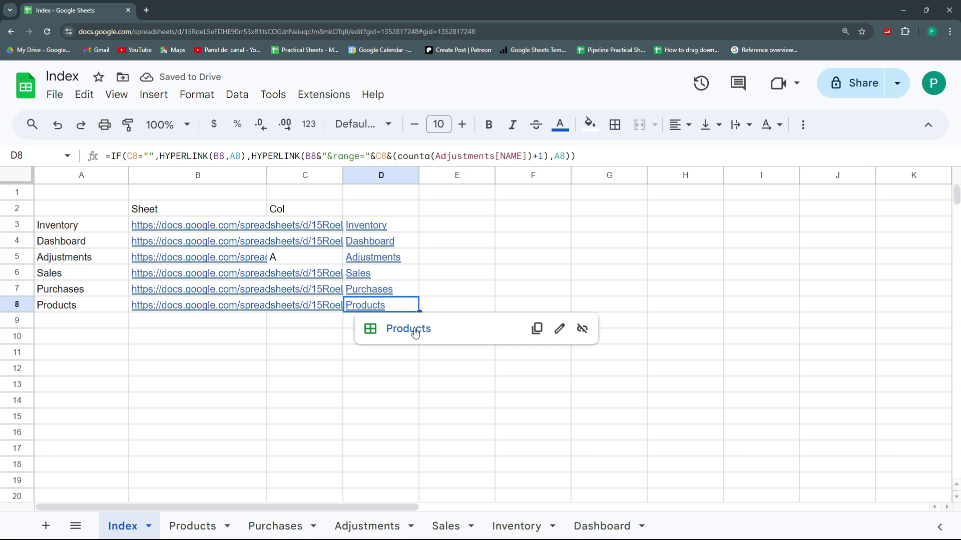
left_click(409, 329)
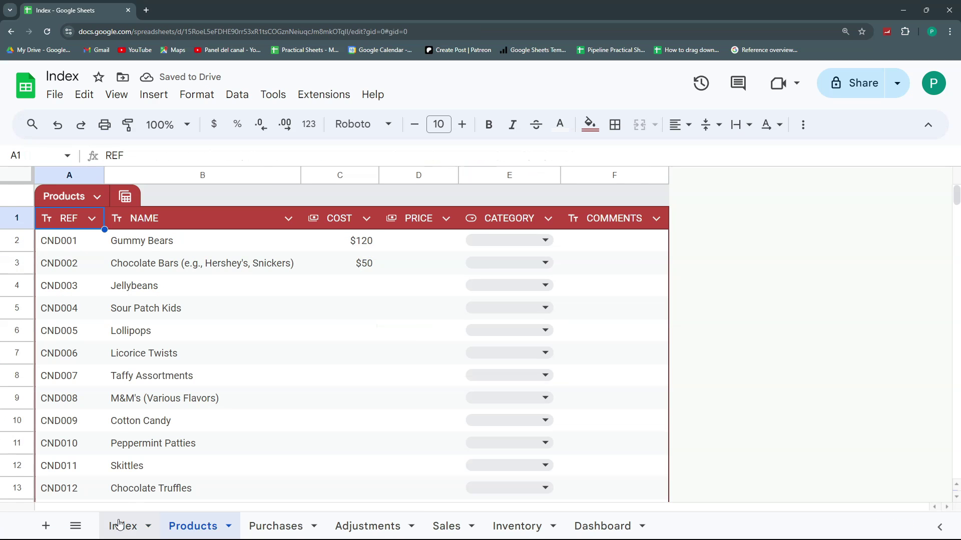
left_click(123, 525)
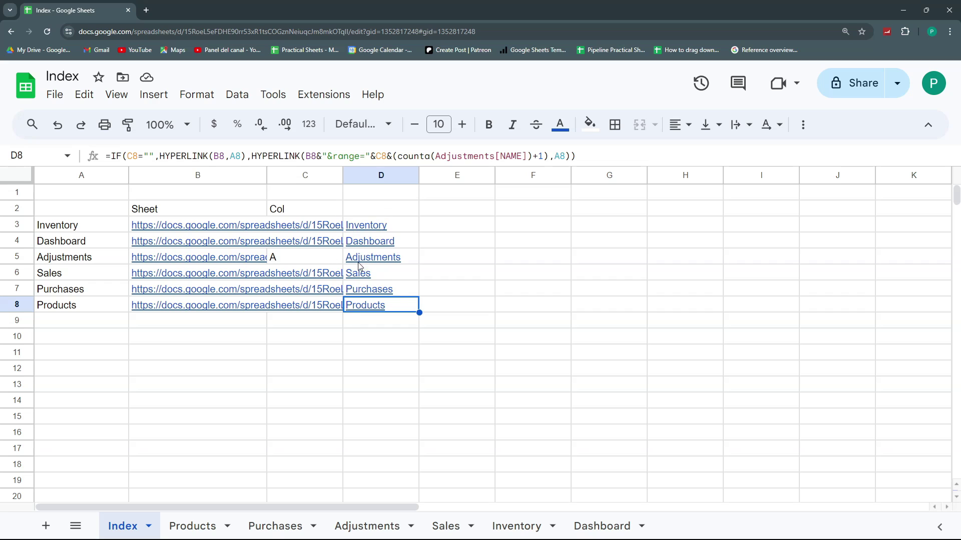
Enter the headers Section in D2 and Name in A2, and the title Config in A1
left_click(377, 214)
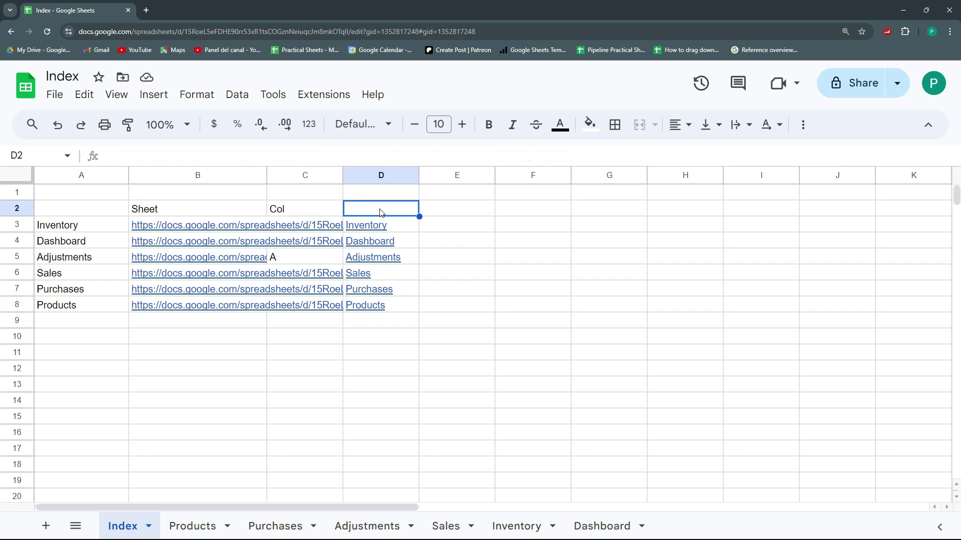
type("sECTION")
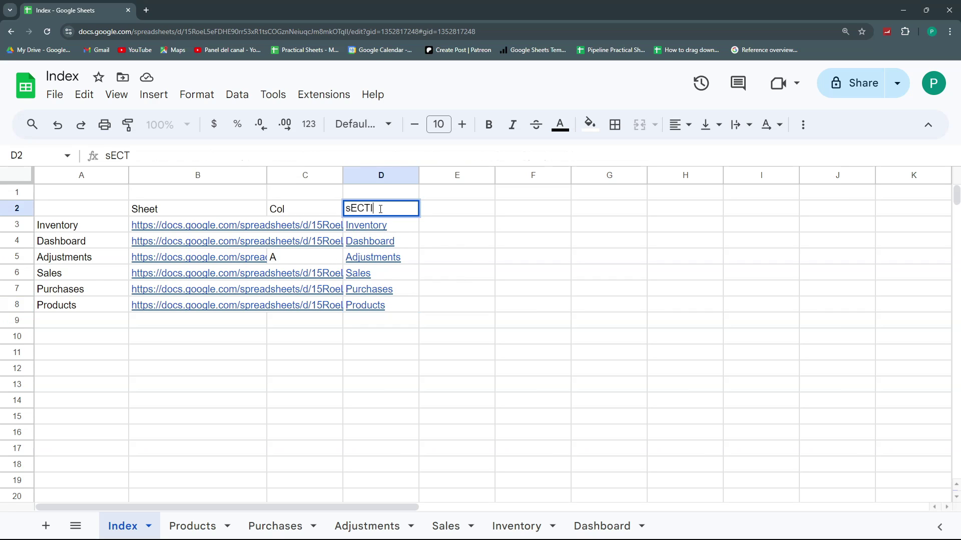
key("BackSpace")
key("BackSpace")
key("BackSpace")
key("BackSpace")
key("BackSpace")
key("BackSpace")
key("BackSpace")
type("Section")
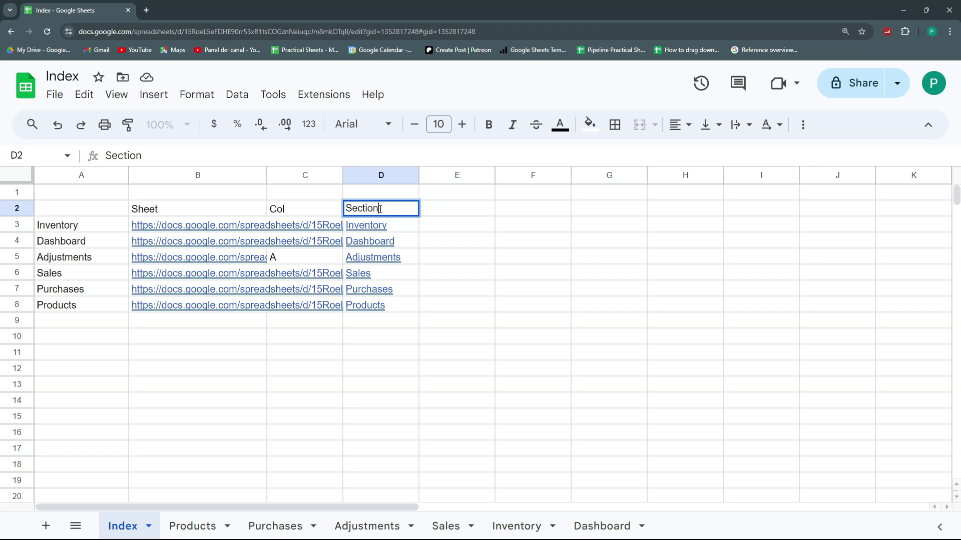
key("Return")
left_click(92, 205)
type("Name")
key("Return")
type("Config")
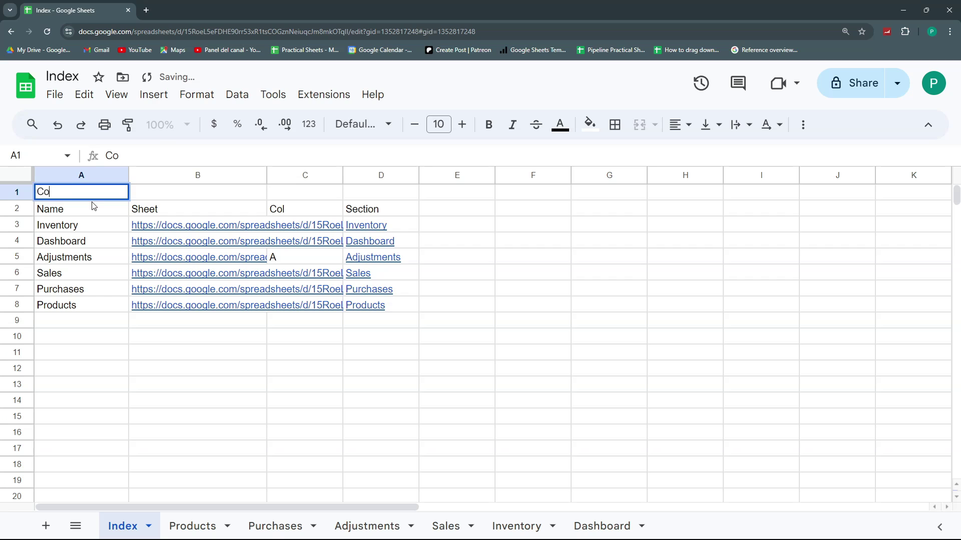
key("Return")
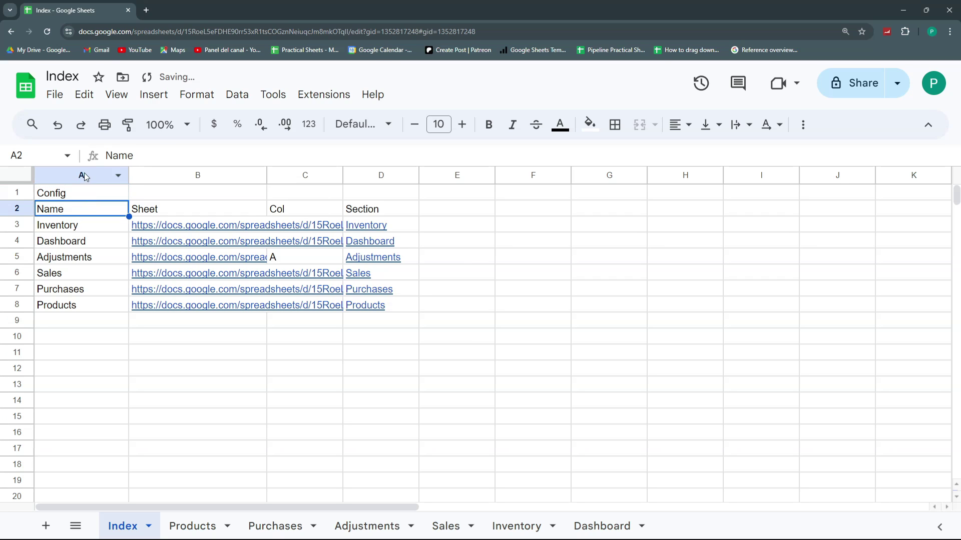
Group columns A–C and collapse the group
left_click_drag(84, 176, 295, 176)
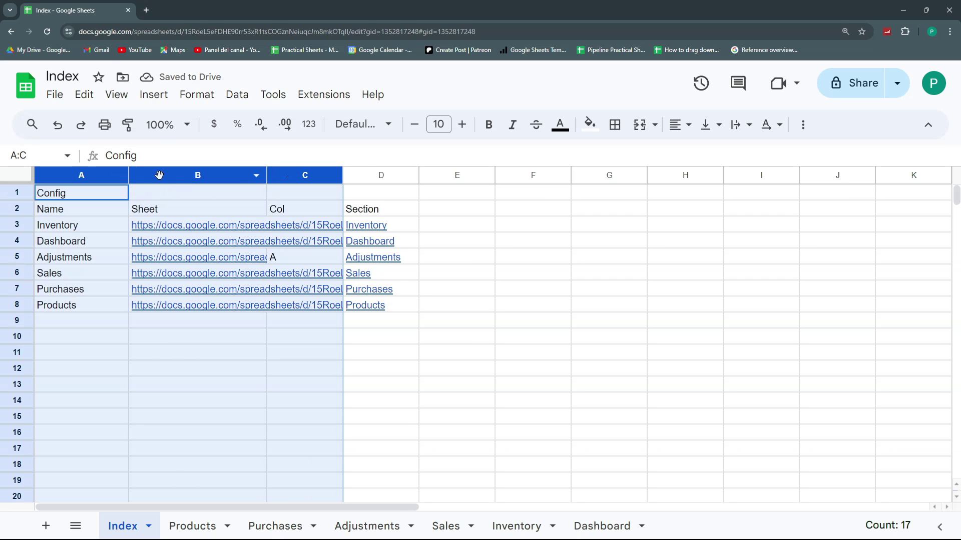
right_click(159, 174)
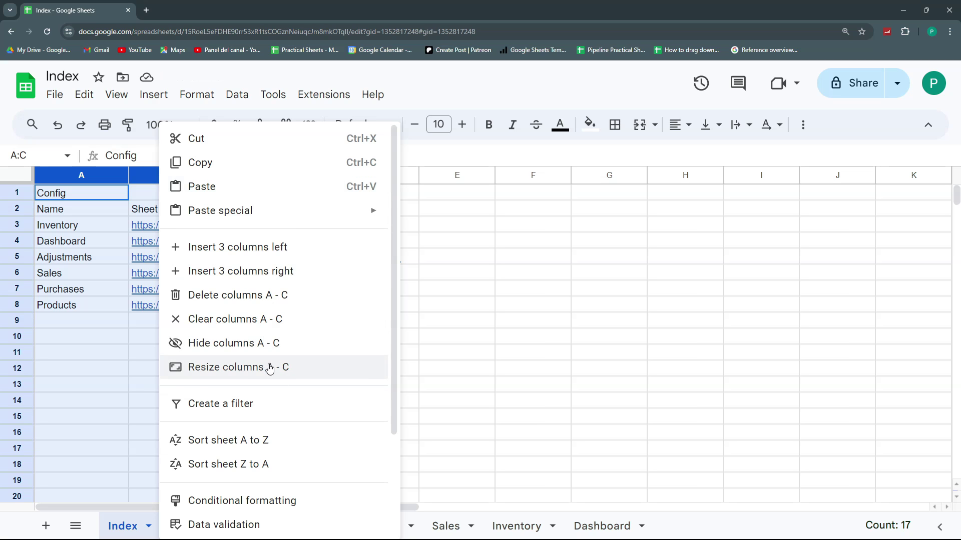
scroll(280, 400, "down", 3)
mouse_move(311, 522)
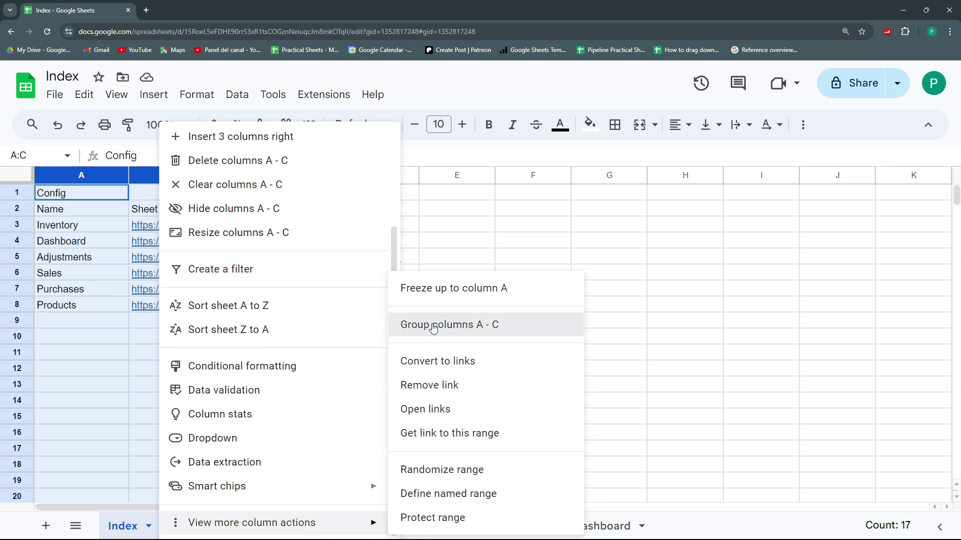
left_click(434, 326)
left_click(381, 177)
Fill D8's link formula down to row 1000 and collapse columns A–C again
left_click(75, 180)
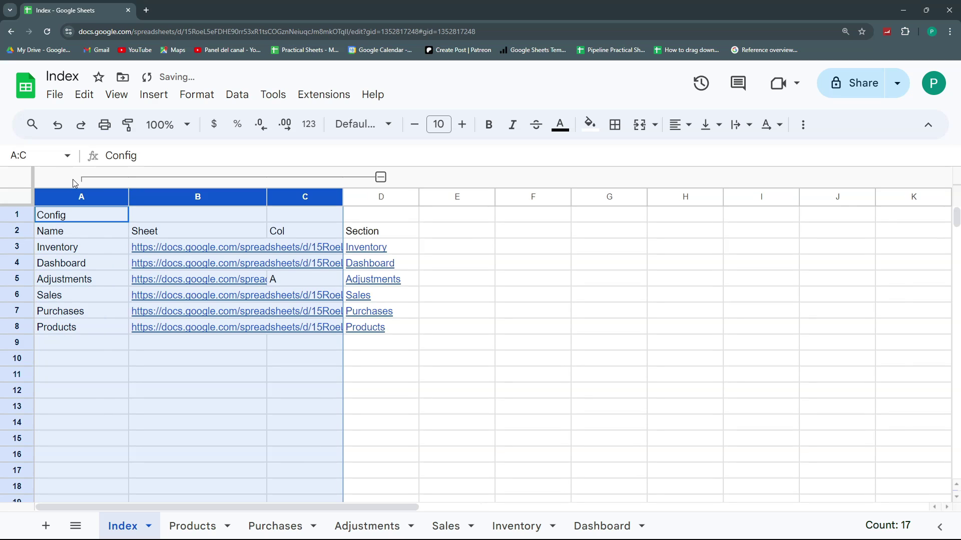
left_click(381, 177)
key("ctrl+z")
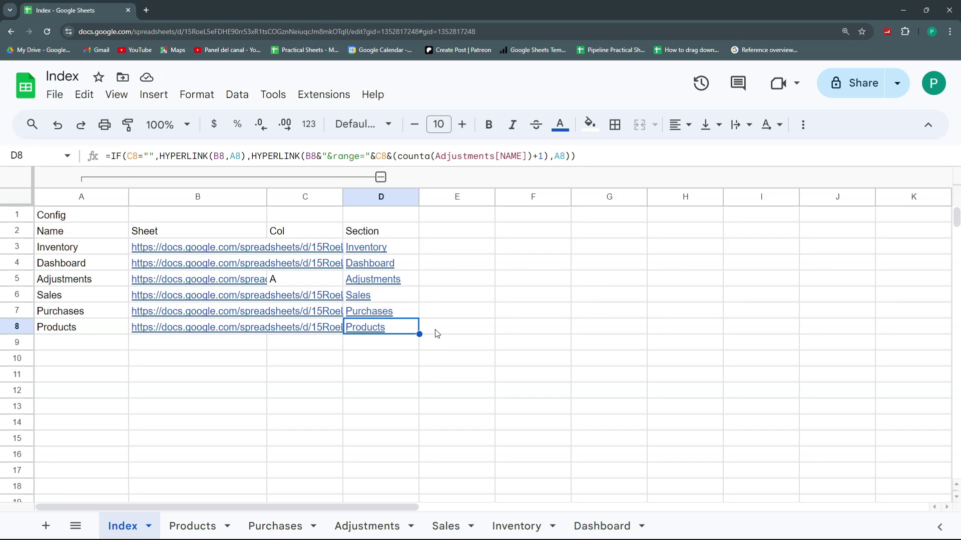
key("ctrl+shift+Down")
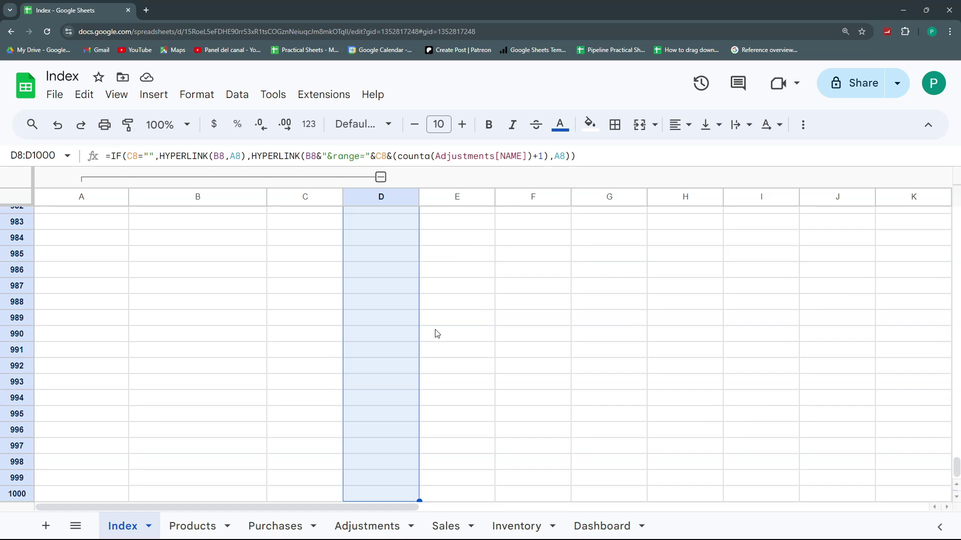
key("ctrl+d")
key("Up")
key("Up")
key("Up")
key("Up")
key("Up")
key("Up")
key("Up")
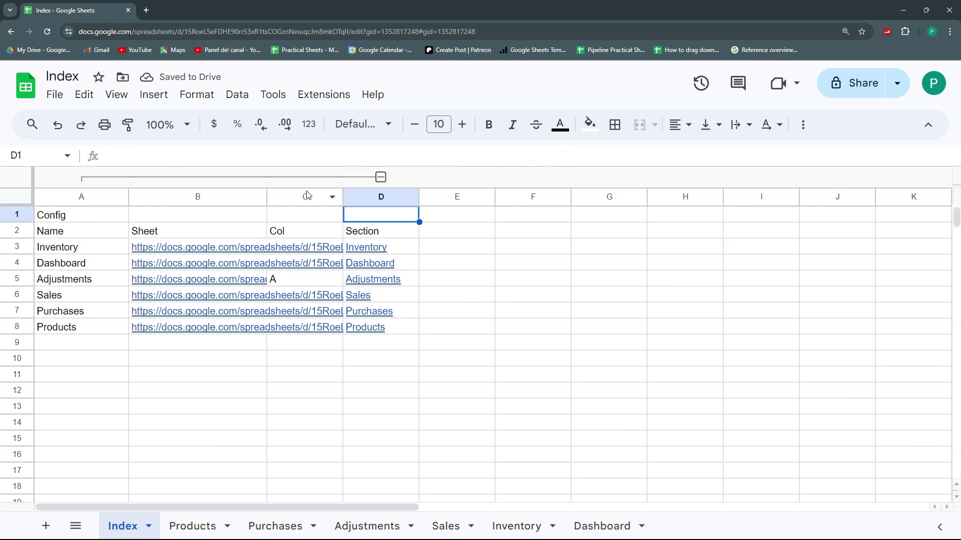
left_click(381, 178)
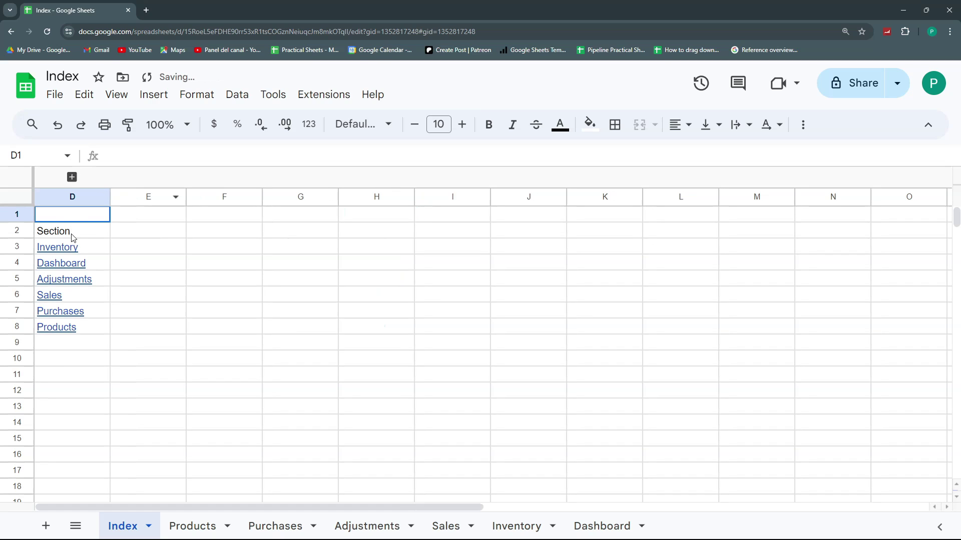
Hide columns E through AA, widen column D about threefold, and make row 1 taller
left_click(148, 198)
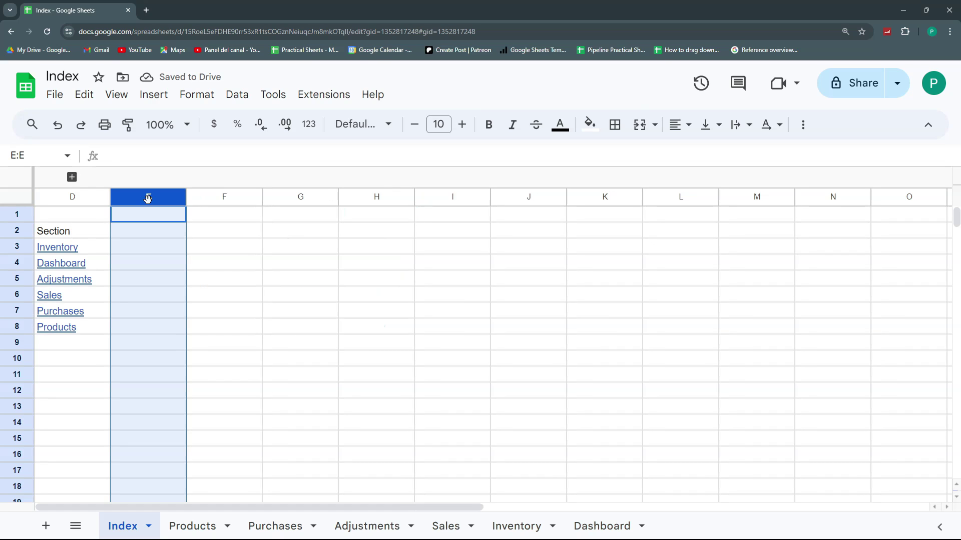
key("ctrl+shift+Right")
key("alt+shift+Up")
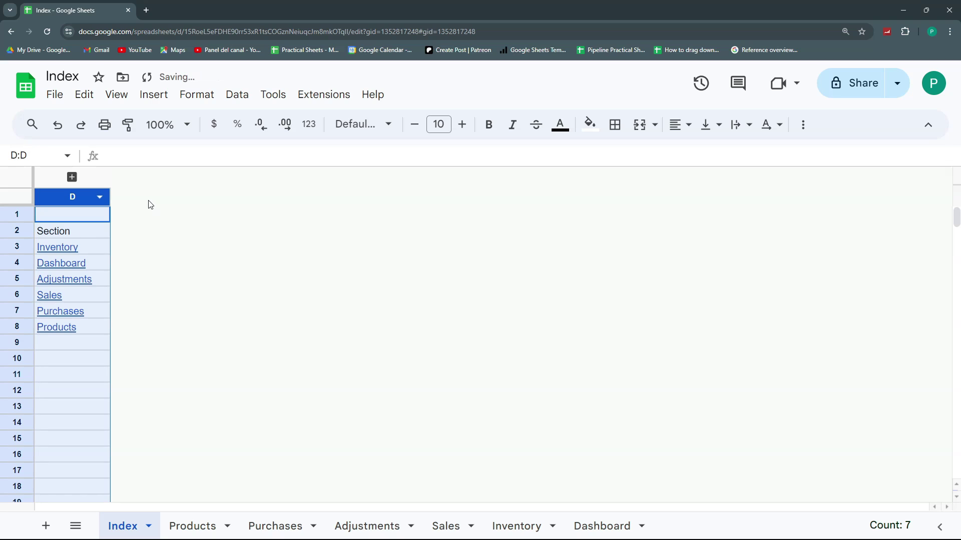
left_click_drag(110, 197, 273, 199)
left_click(160, 210)
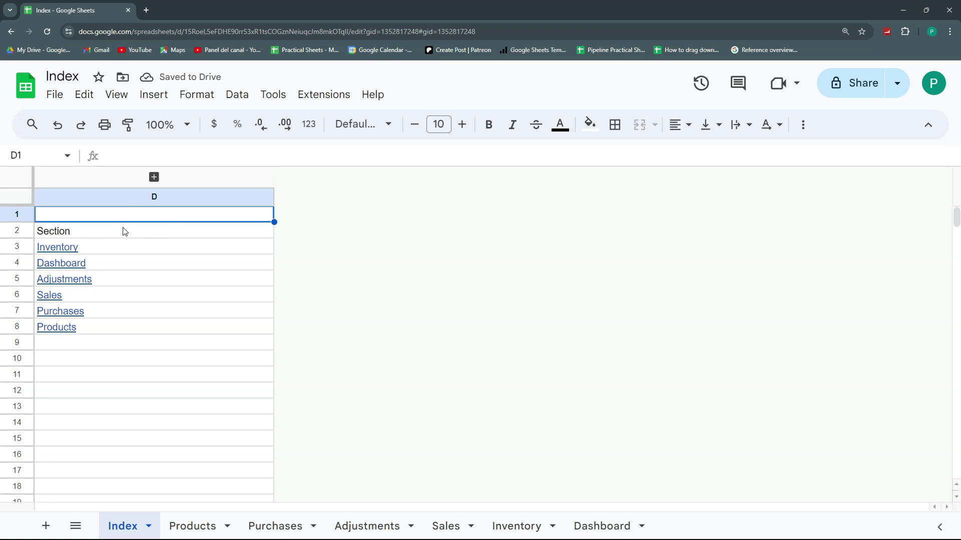
left_click_drag(17, 222, 17, 244)
Give the Section header cell D2 a dark navy fill and white text
left_click(86, 252)
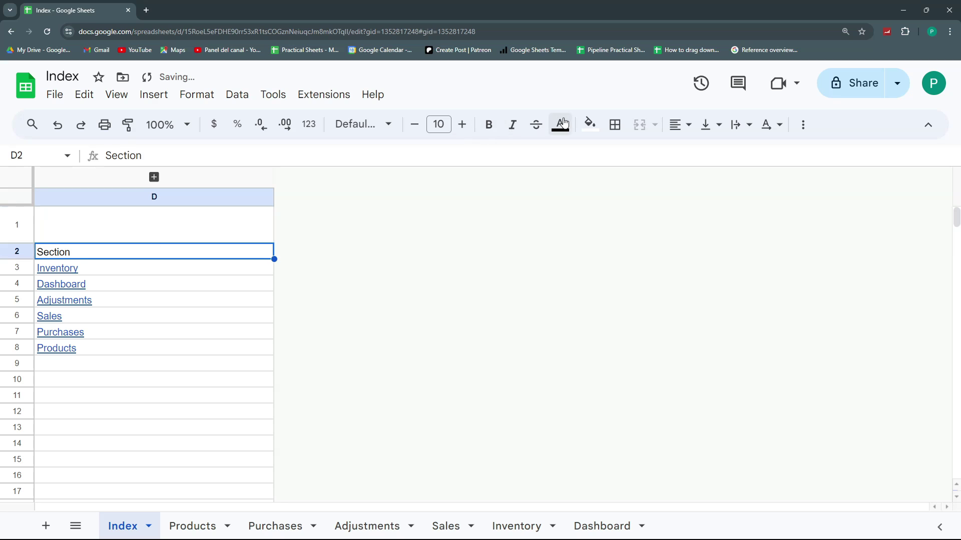
left_click(590, 124)
left_click(707, 293)
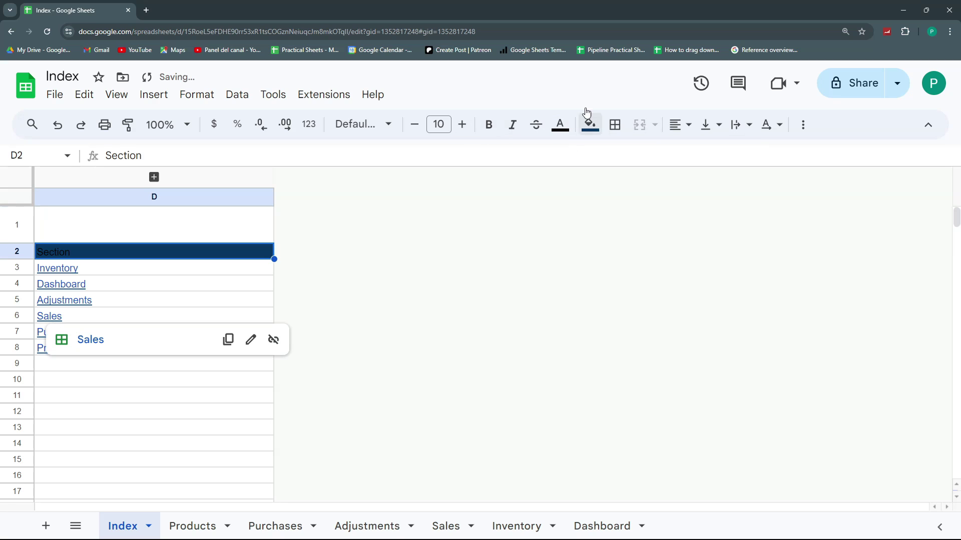
left_click(560, 128)
left_click(711, 179)
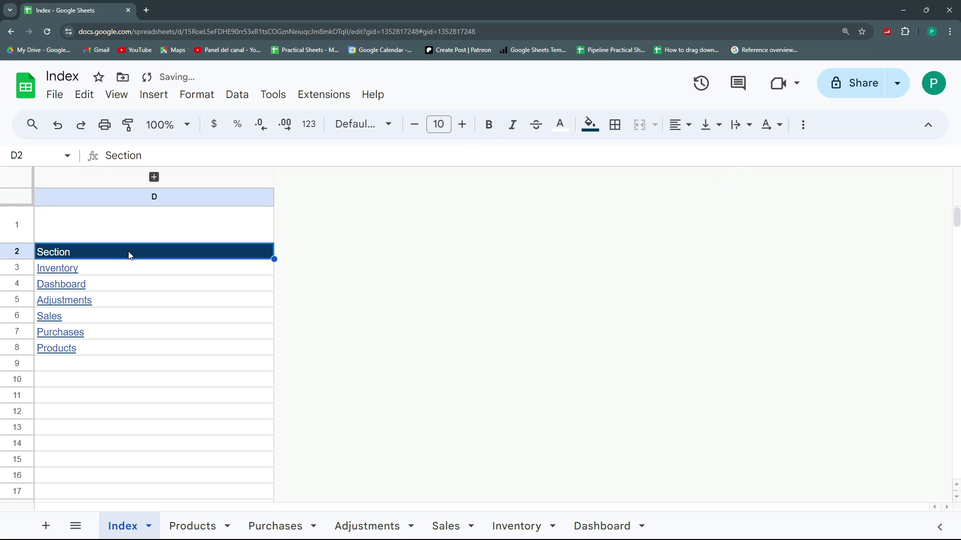
Centre the list D2:D8 at font size 18, undoing the taller first row
left_click_drag(128, 255, 129, 347)
left_click(681, 125)
left_click(699, 150)
left_click(439, 124)
type("18")
key("Return")
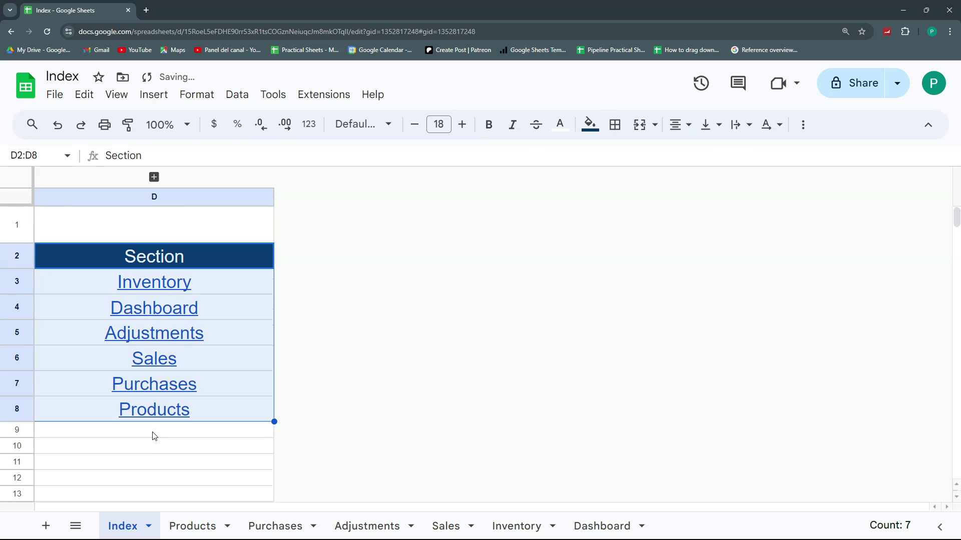
left_click(149, 434)
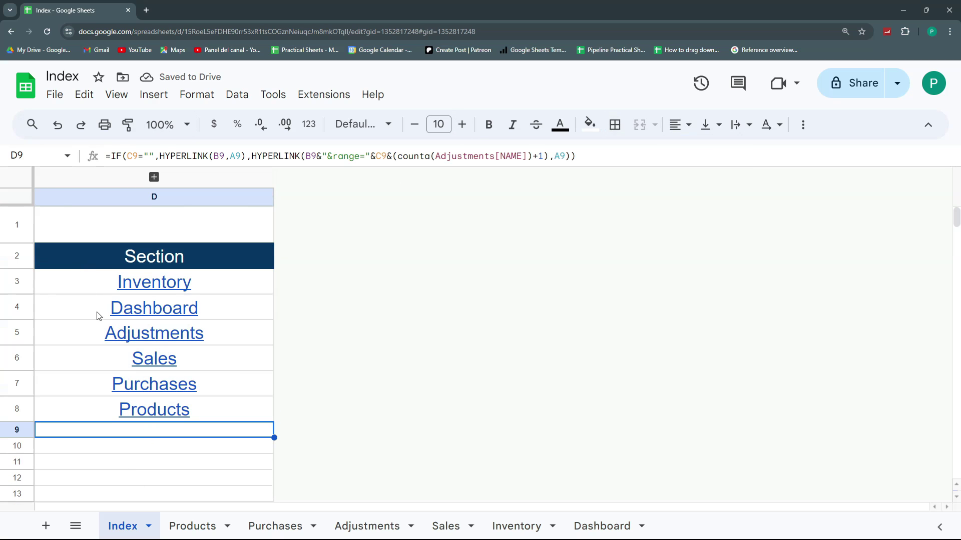
mouse_move(59, 307)
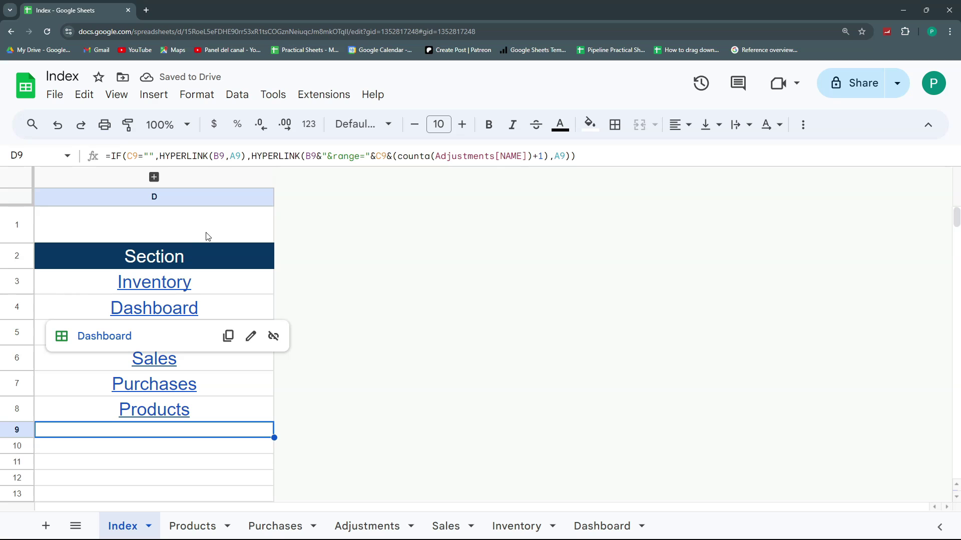
key("ctrl+z")
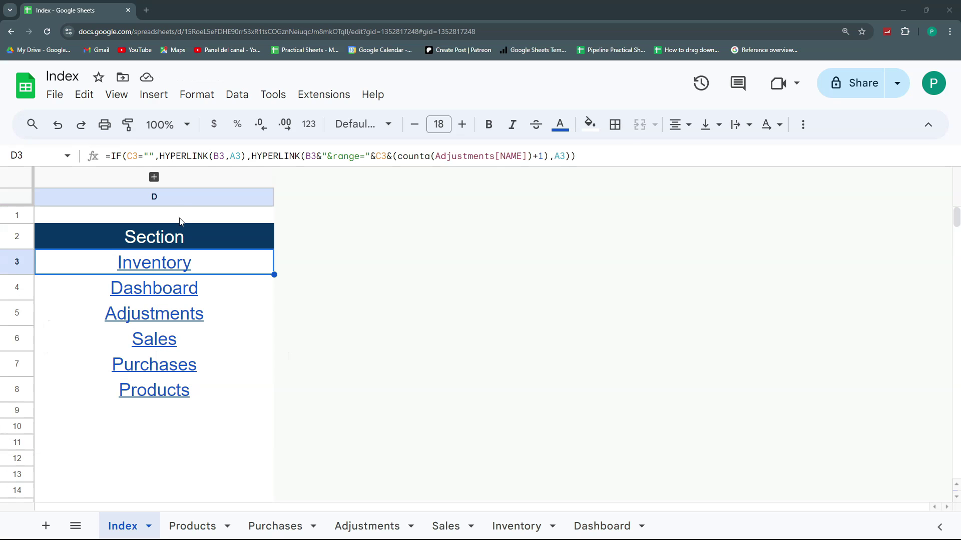
Expand columns A–C and cut B3's Inventory link down to its #gid part
left_click(153, 176)
left_click(165, 268)
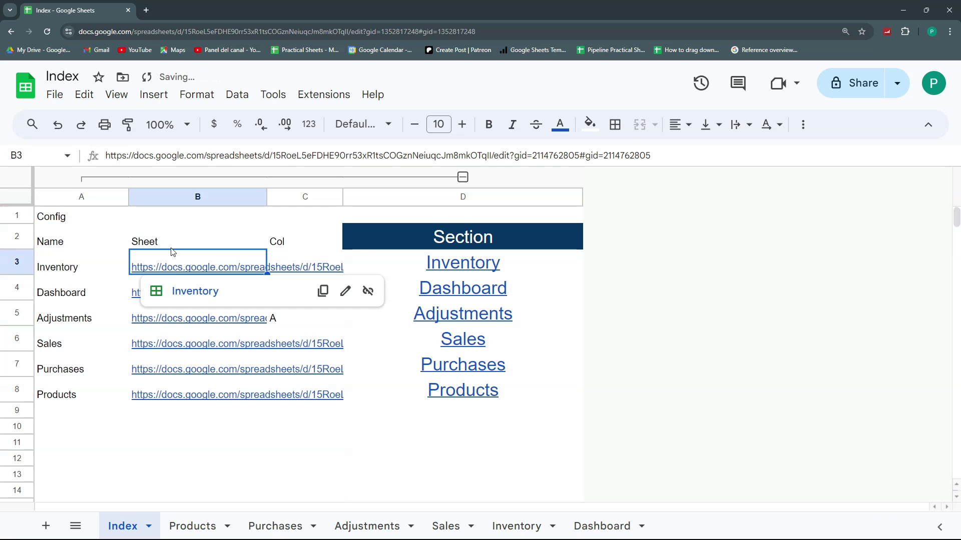
left_click(167, 361)
left_click(162, 325)
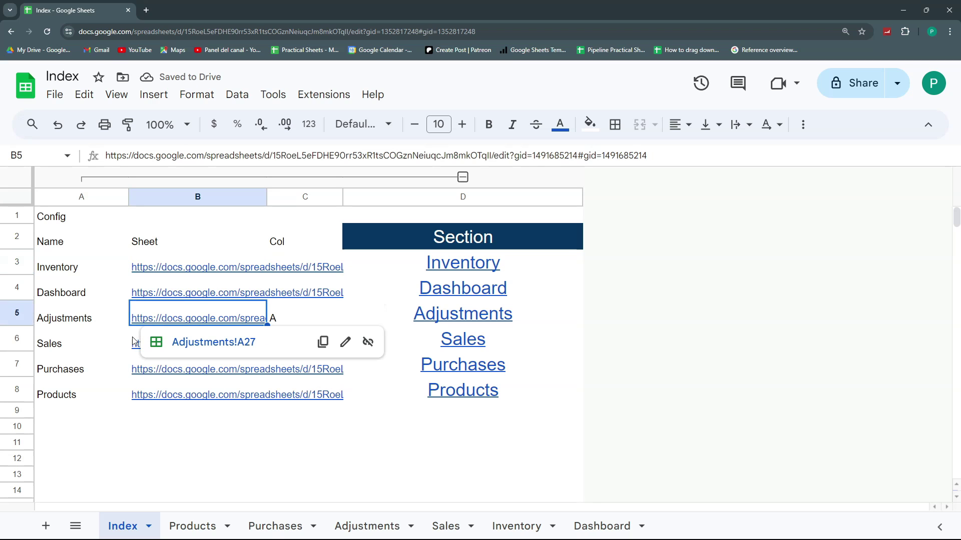
left_click(159, 266)
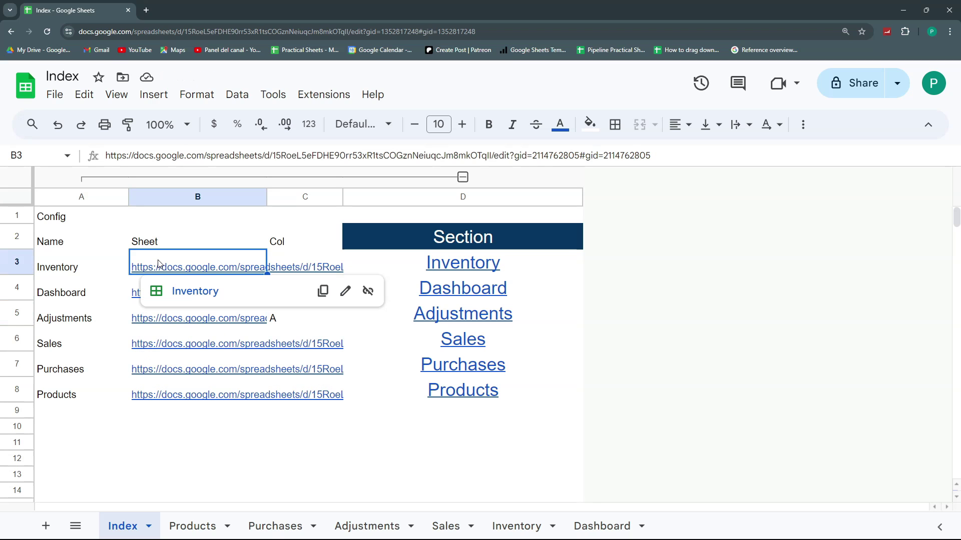
left_click_drag(577, 157, 64, 166)
key("BackSpace")
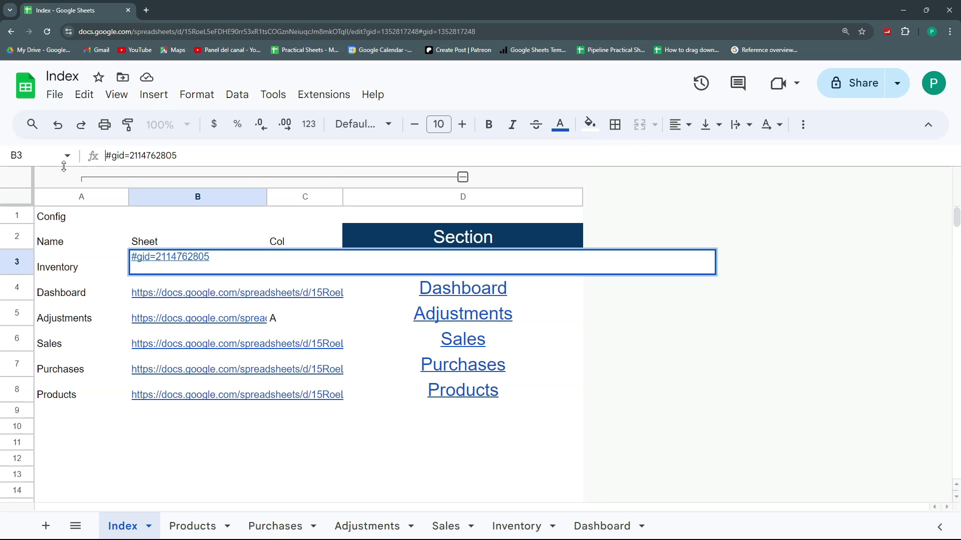
key("Return")
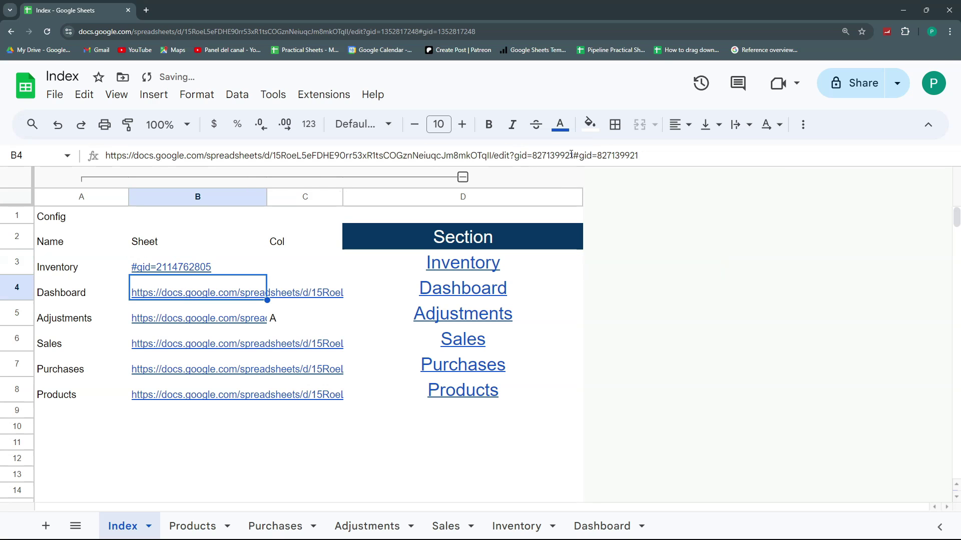
Shorten the links in B4, B5 and B6 to their #gid parts
left_click(571, 155)
key("shift+Home")
key("BackSpace")
key("Return")
left_click(576, 155)
key("shift+Home")
key("BackSpace")
key("Return")
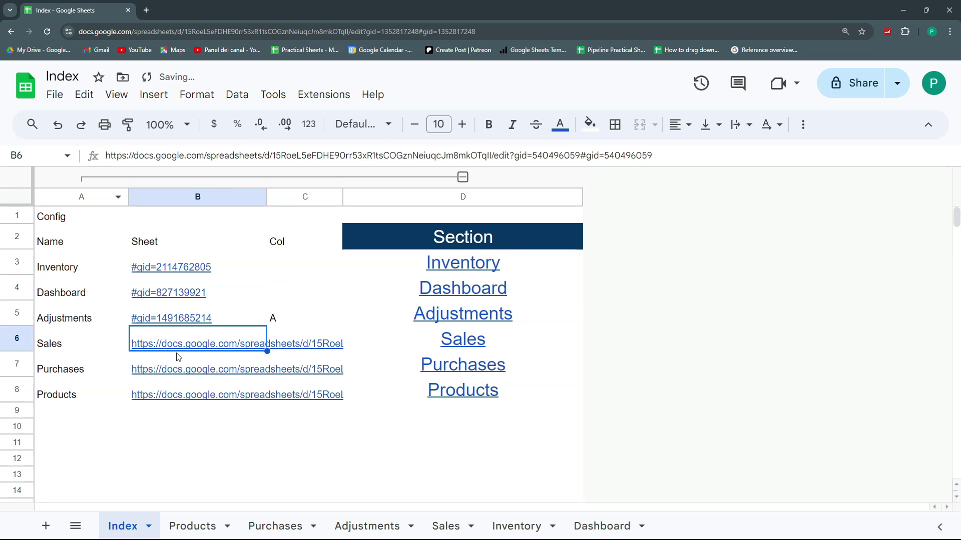
left_click(582, 156)
key("shift+Home")
key("BackSpace")
key("Return")
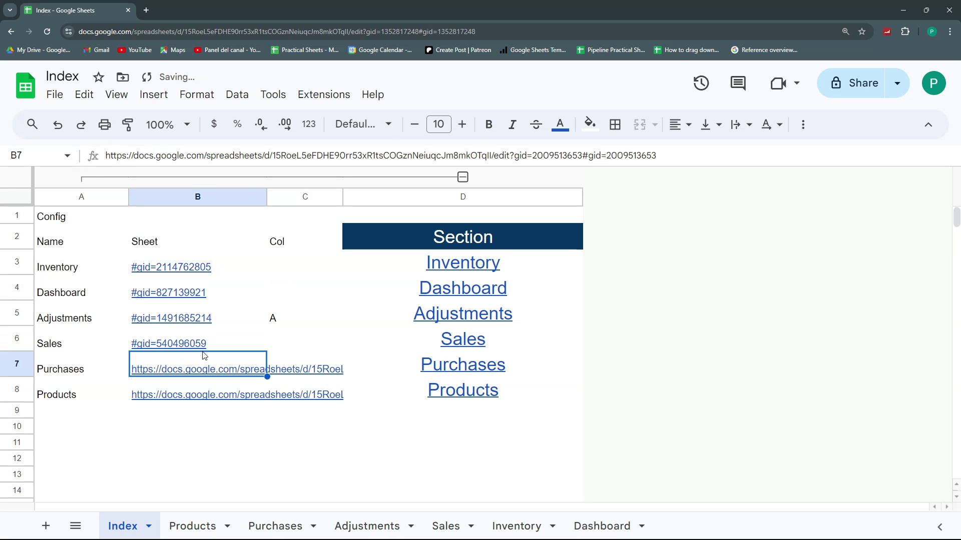
Shorten the links in B7 and B8 to their #gid parts
left_click(581, 157)
key("shift+Home")
key("BackSpace")
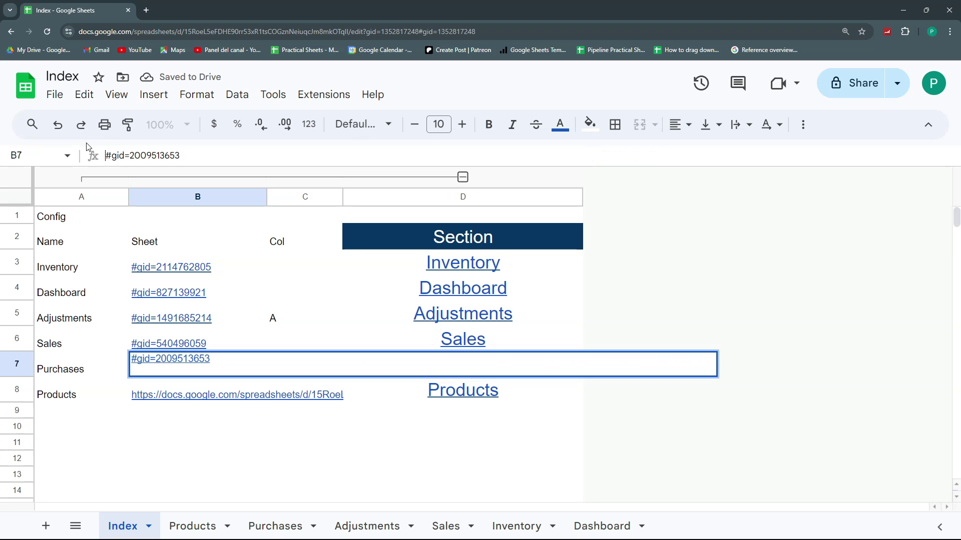
key("Return")
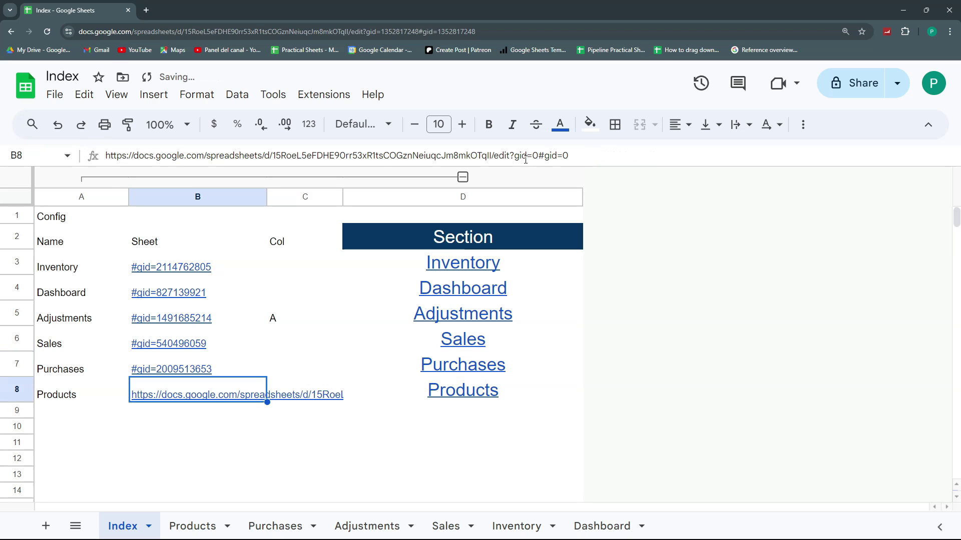
left_click(544, 155)
key("shift+Home")
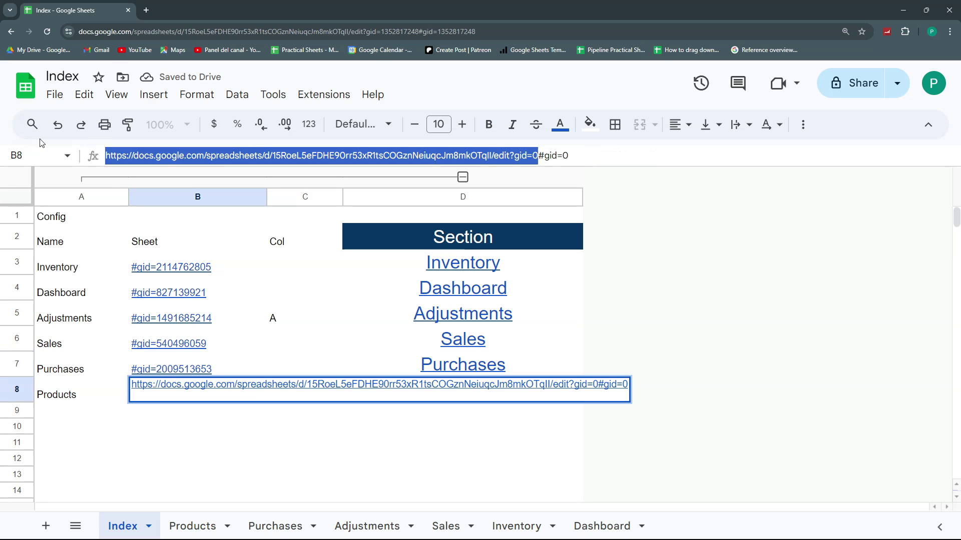
key("BackSpace")
key("Return")
Check the shortened B3 and B6 links and follow D3's Inventory link to its sheet
left_click(191, 275)
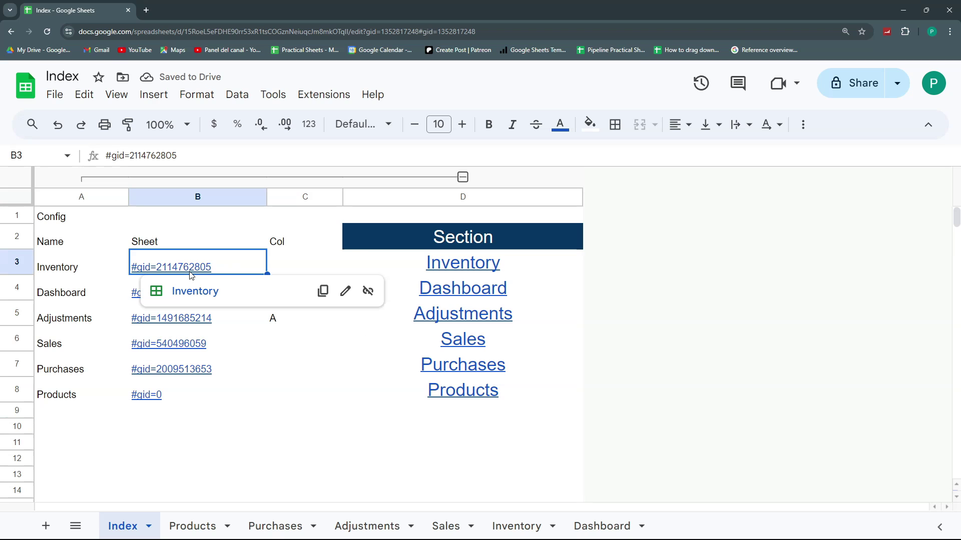
left_click(177, 343)
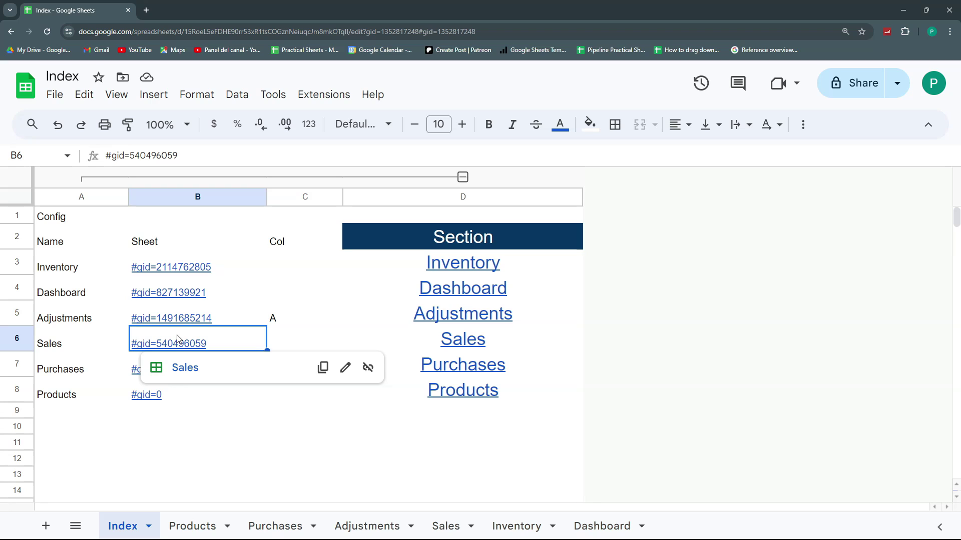
left_click(184, 269)
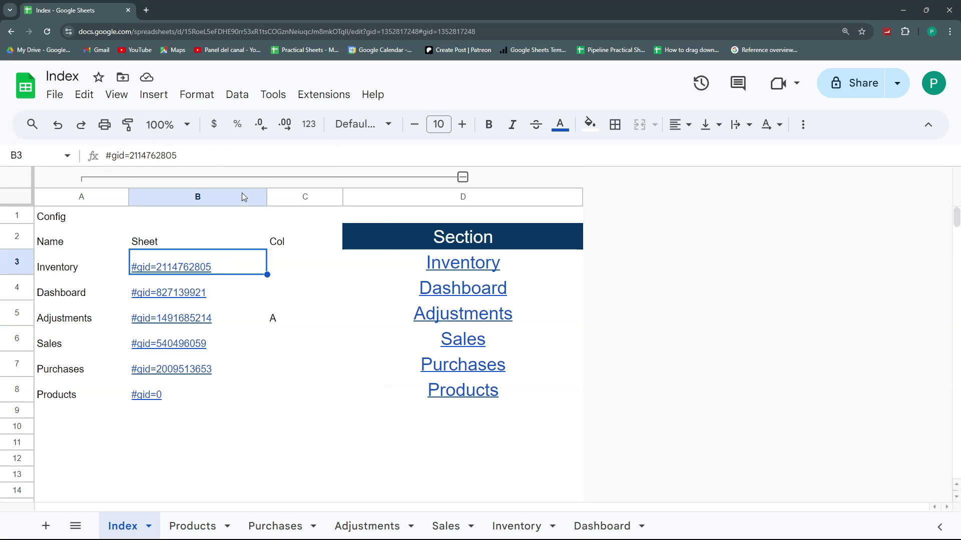
left_click(447, 264)
left_click(405, 291)
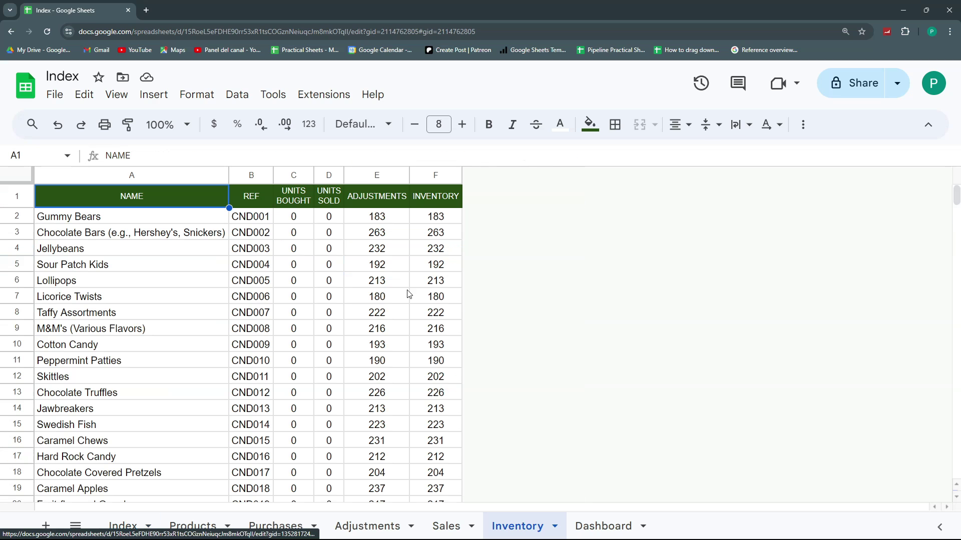
Return to the Index sheet and collapse columns A–C again
key("ctrl+Page_Down")
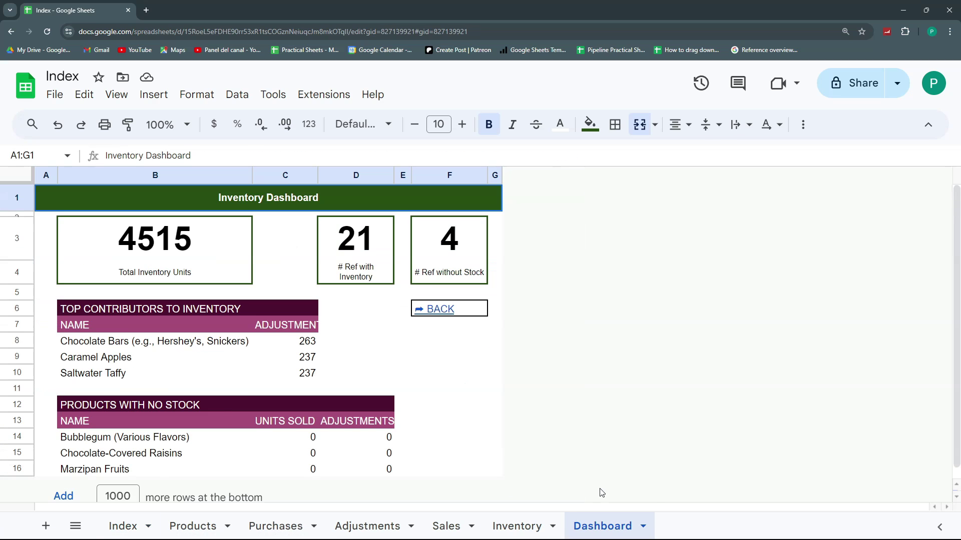
key("ctrl+Page_Down")
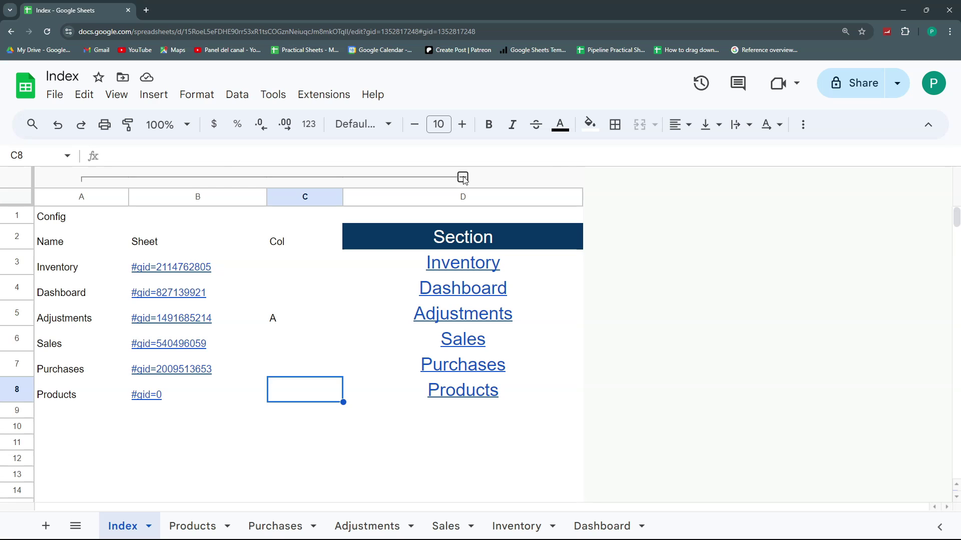
left_click(463, 178)
Enter the label BACK in cell F6 of the Dashboard sheet
left_click(196, 525)
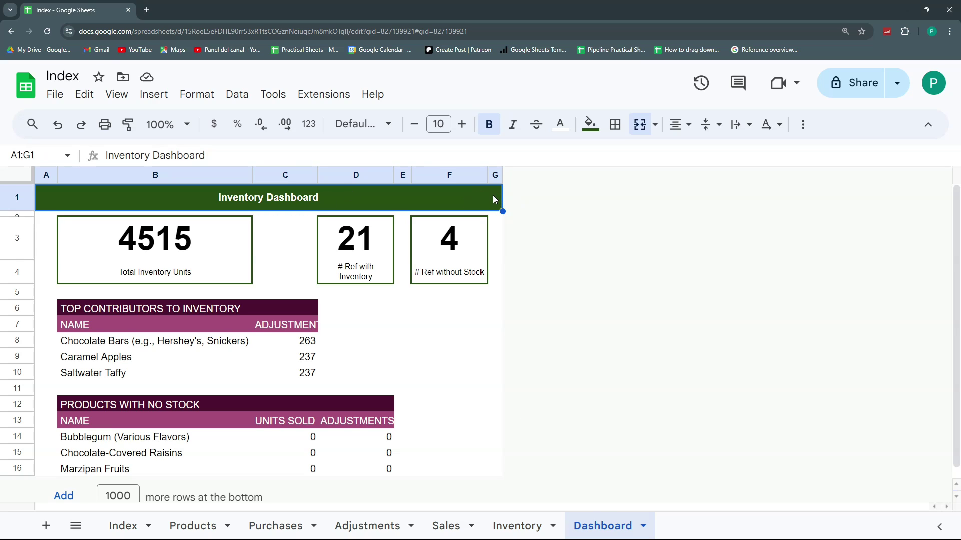
left_click(422, 361)
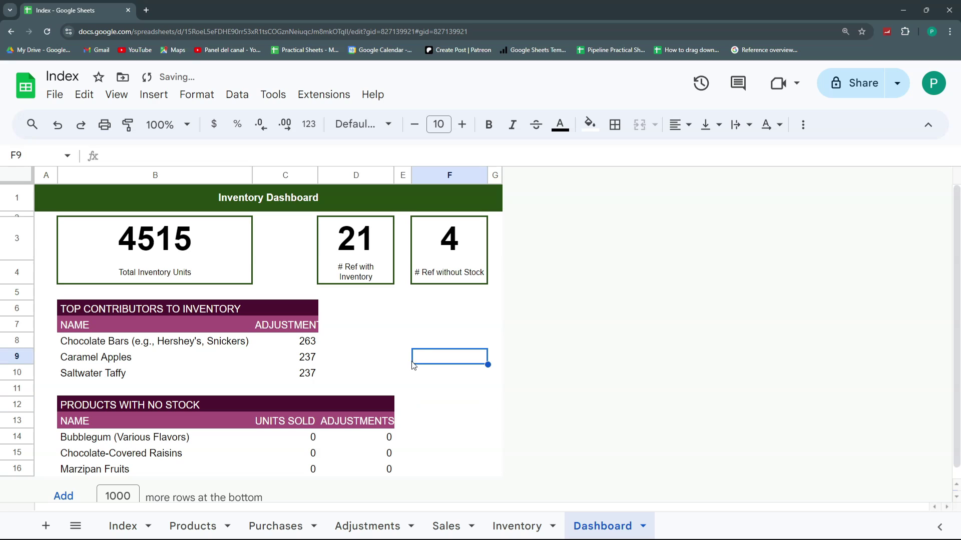
left_click(439, 315)
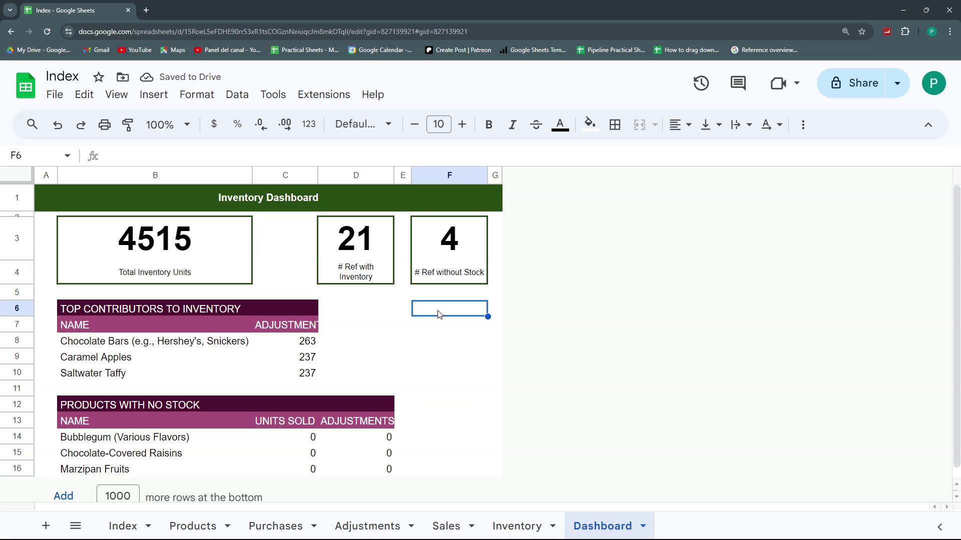
type("BACK")
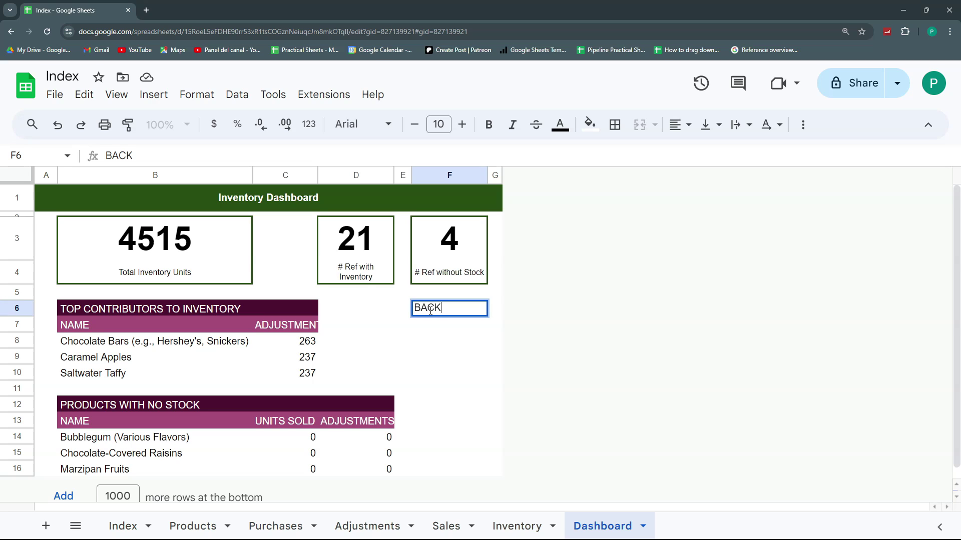
key("Return")
left_click(441, 313)
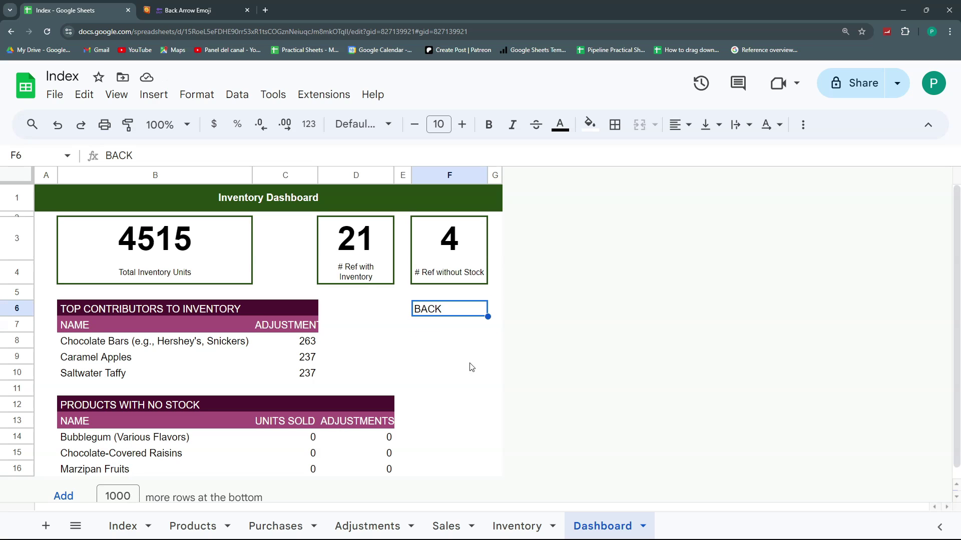
Copy the Index sheet's web address and return to the Dashboard
left_click(121, 526)
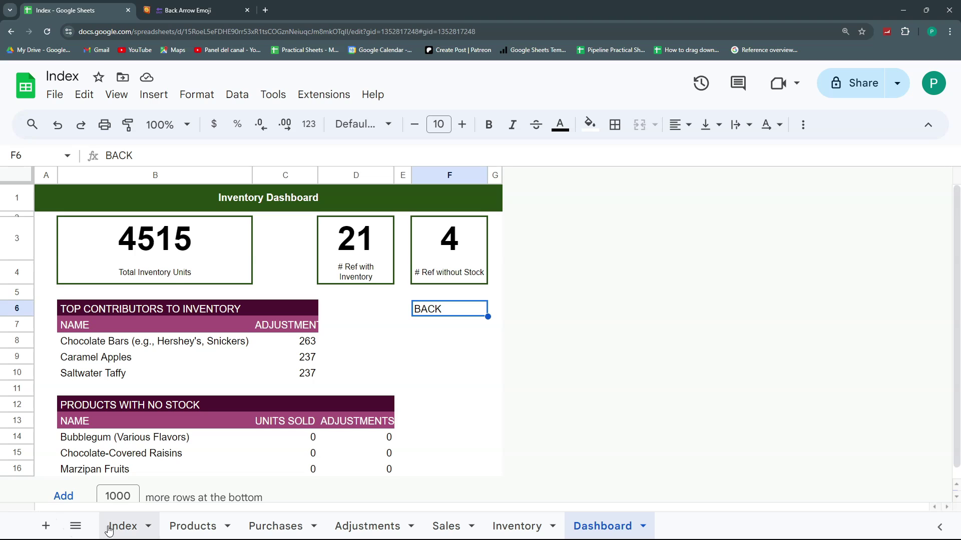
left_click(233, 32)
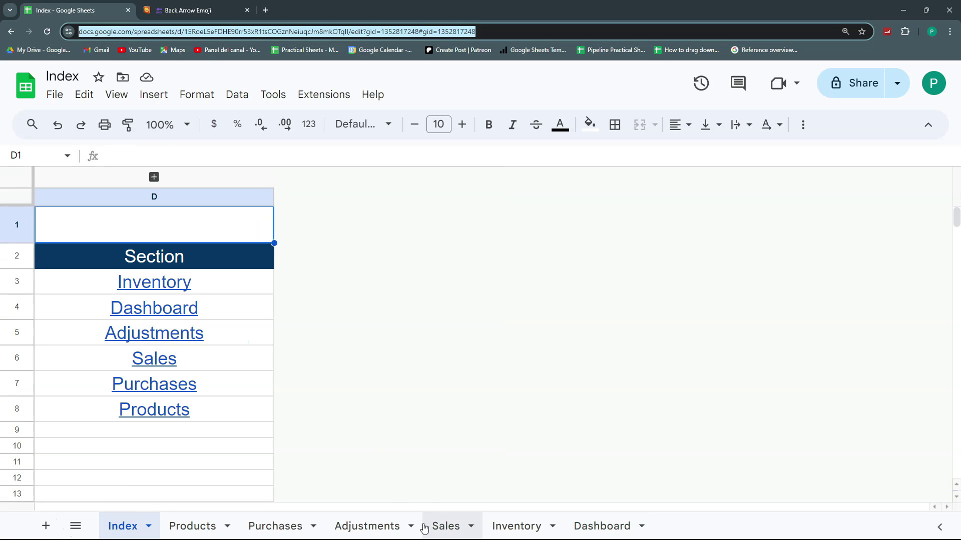
left_click(368, 527)
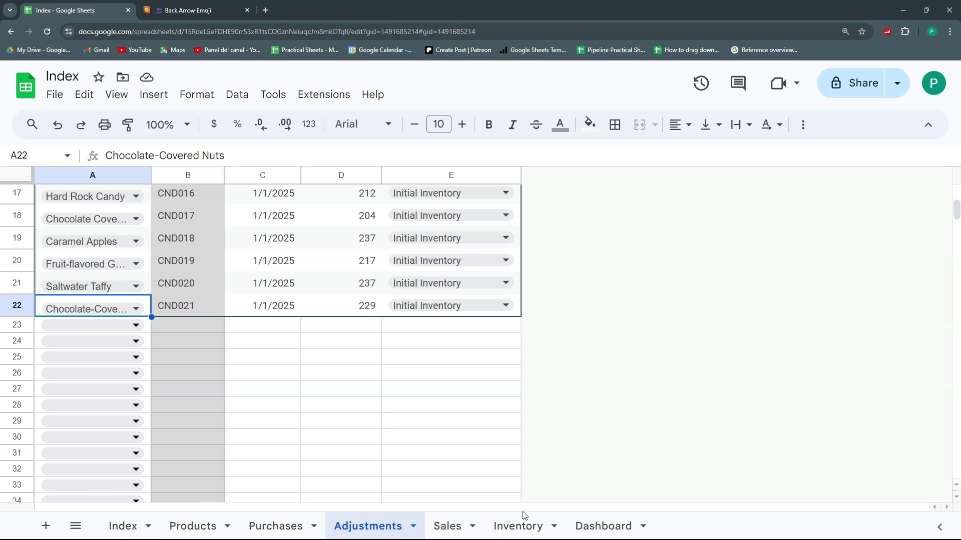
left_click(606, 529)
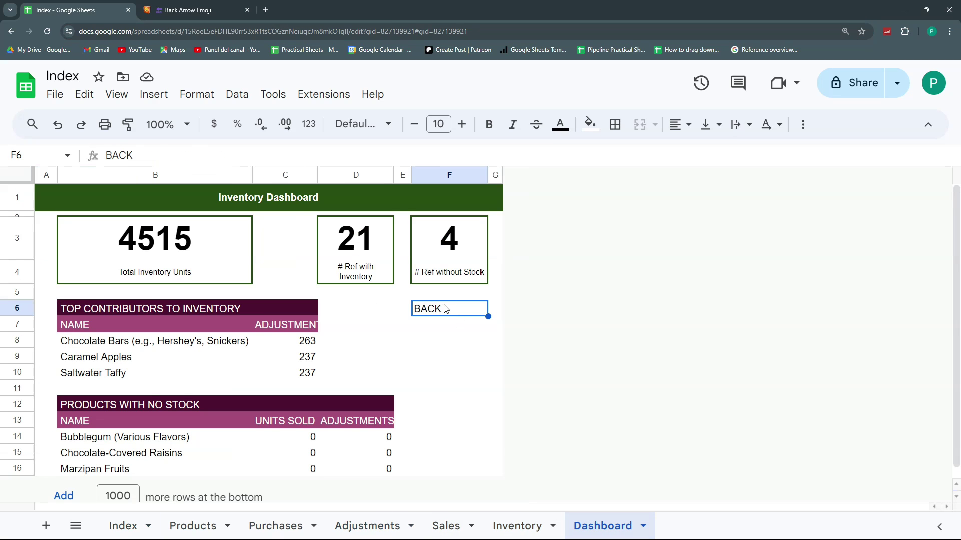
Replace F6 with =HYPERLINK("<Index sheet URL>","BACK") using the copied address
key("Delete")
type("=HYPERLINK(\"b")
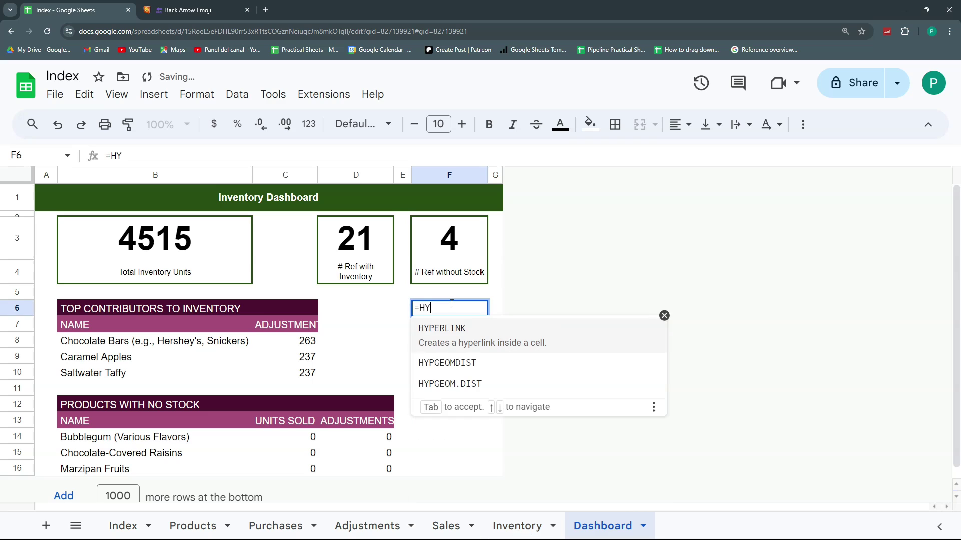
key("Tab")
type("\"b")
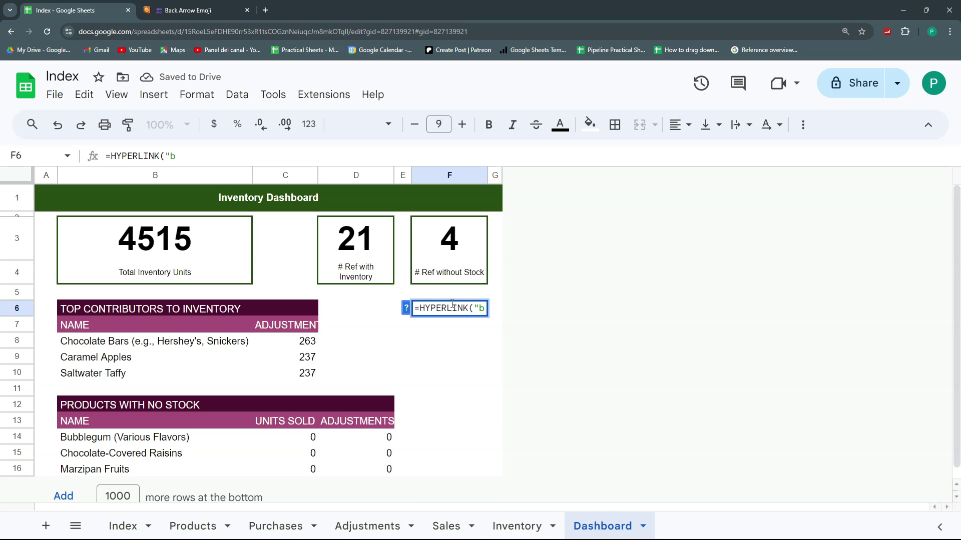
key("BackSpace")
key("BackSpace")
type("\"")
key("super+v")
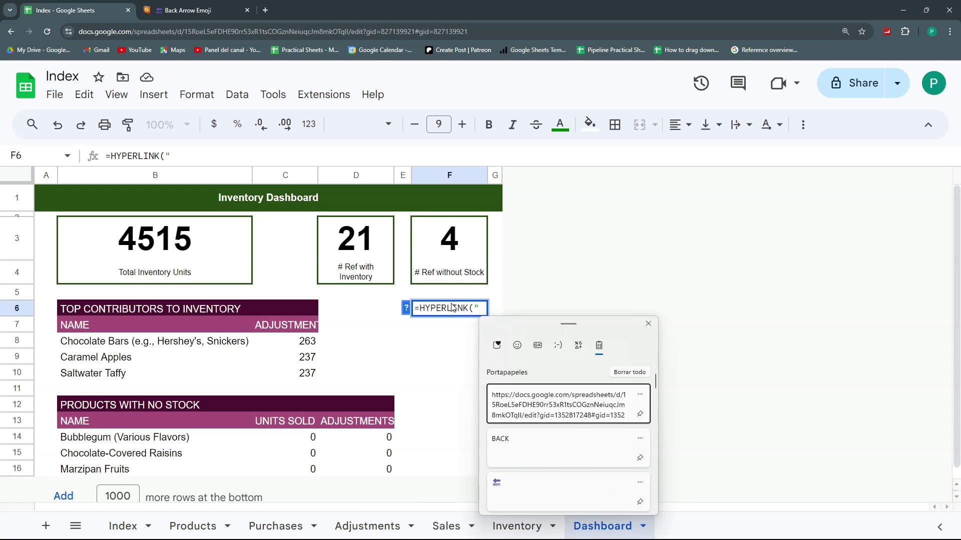
key("Return")
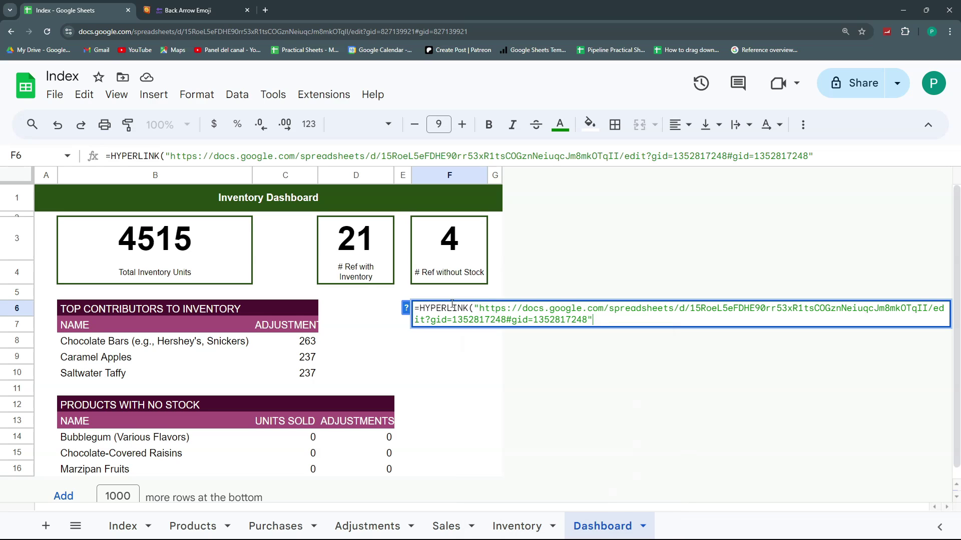
type("\",")
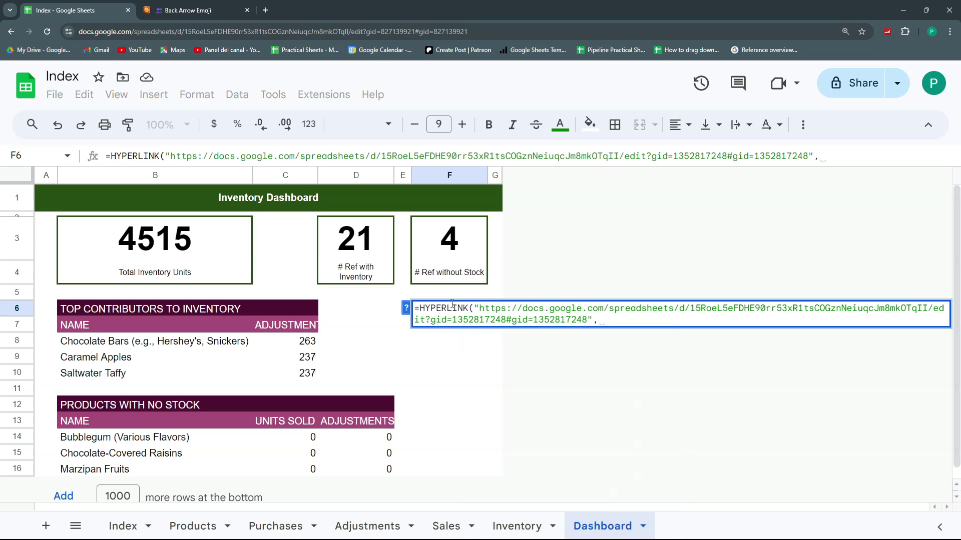
type("\"")
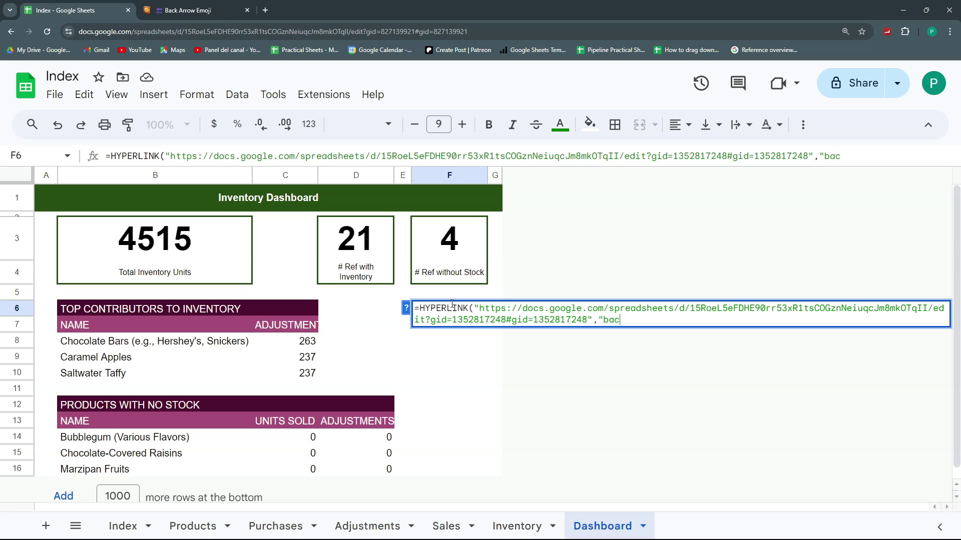
type("BACK\")")
key("Return")
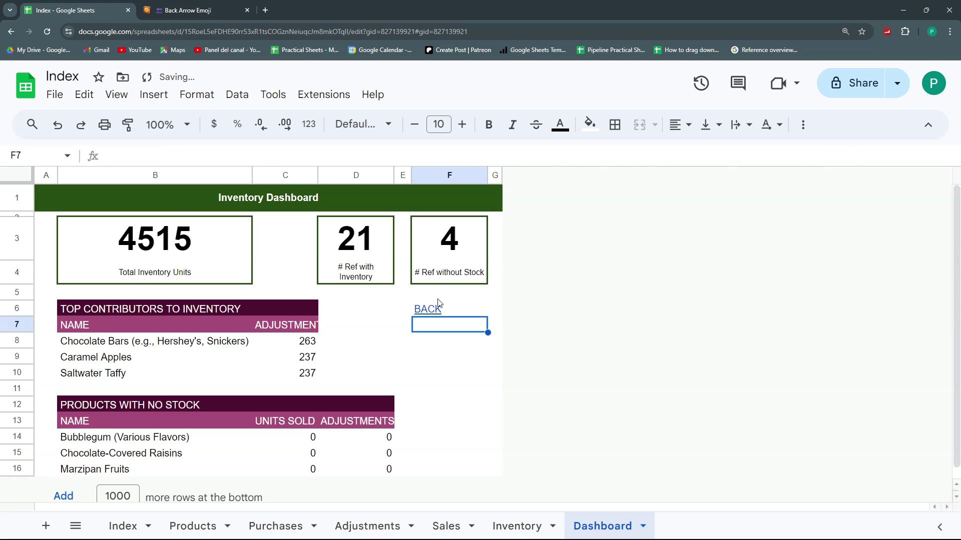
Follow the BACK link to Index, then return to Dashboard and inspect F6's formula
mouse_move(432, 314)
left_click(465, 332)
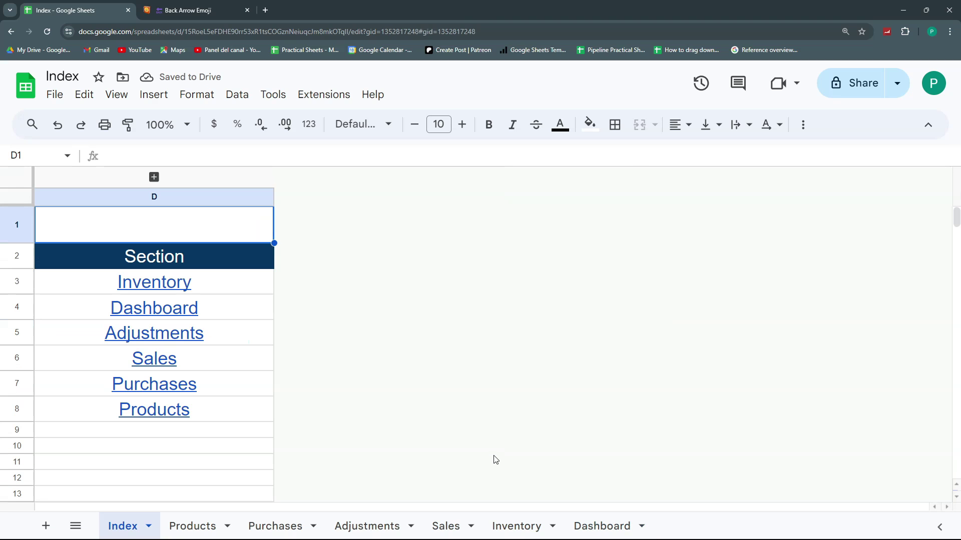
left_click(446, 526)
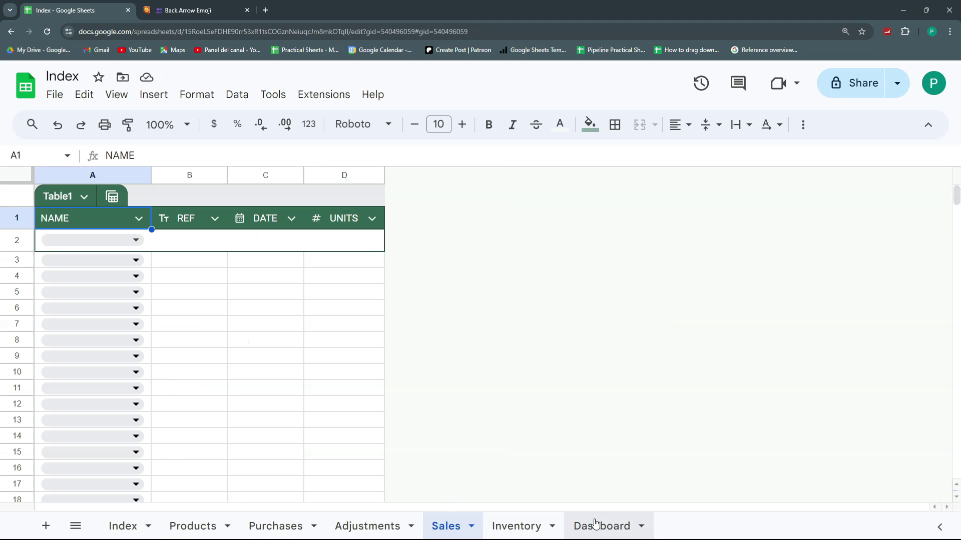
left_click(595, 524)
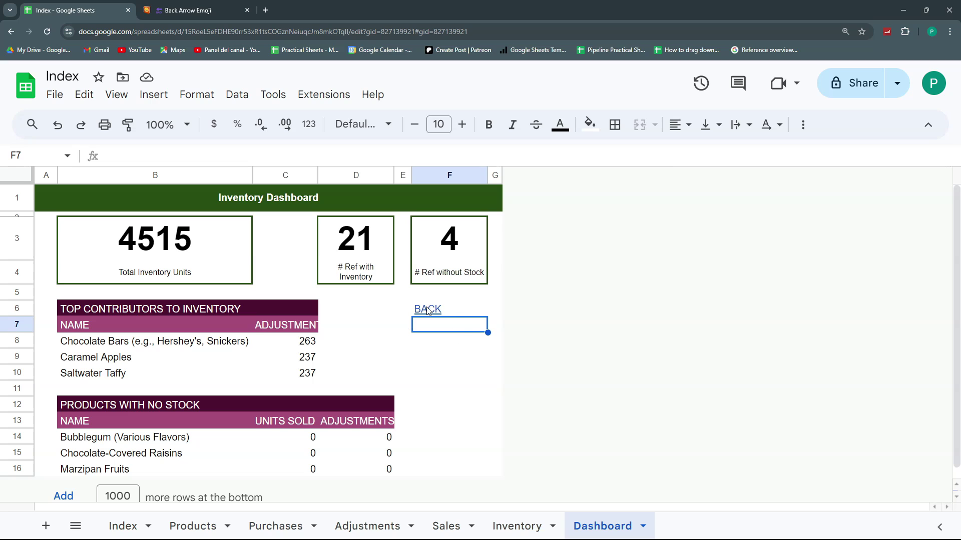
left_click(441, 357)
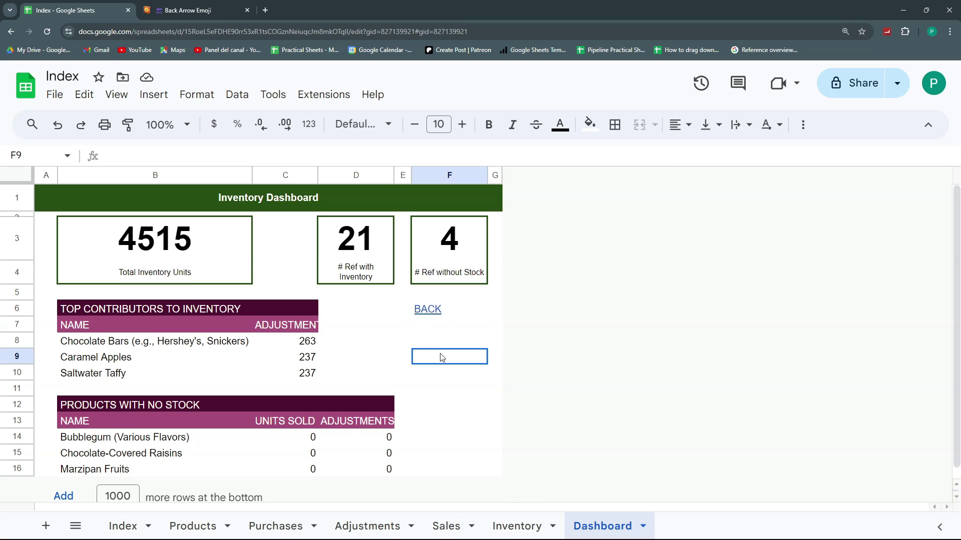
left_click(431, 310)
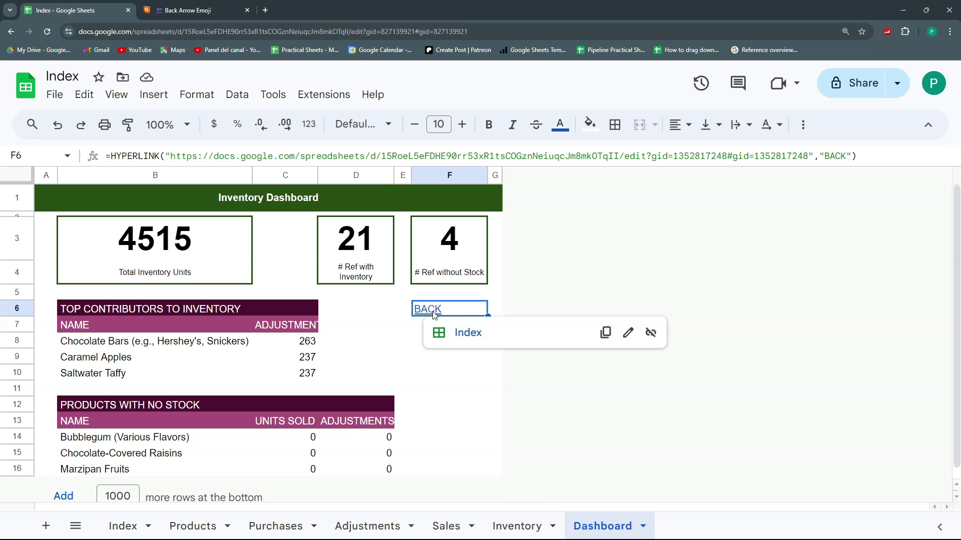
left_click(447, 343)
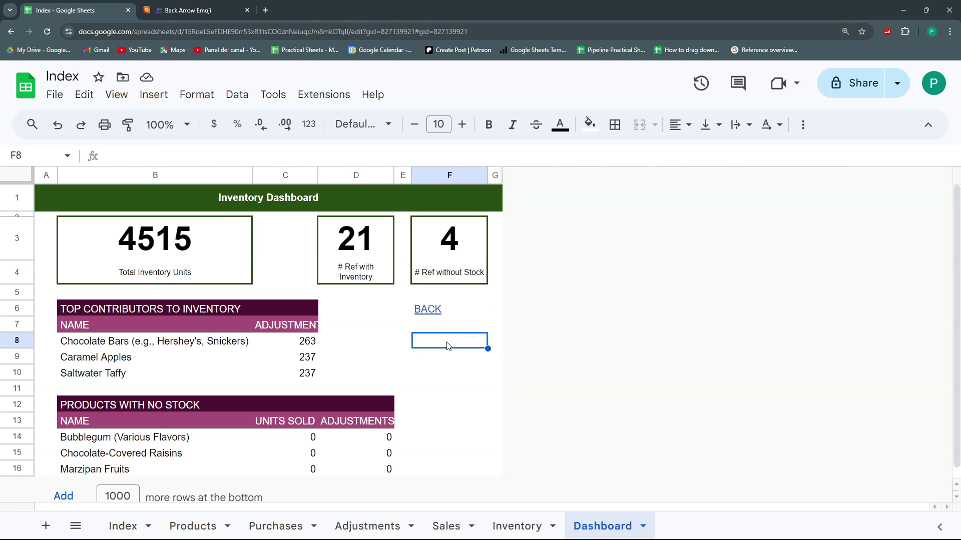
Search 'ARROW BACK CHAR CODE' and find the left arrow code U+02190 on Toptal HTML Arrows
left_click(265, 10)
type("A")
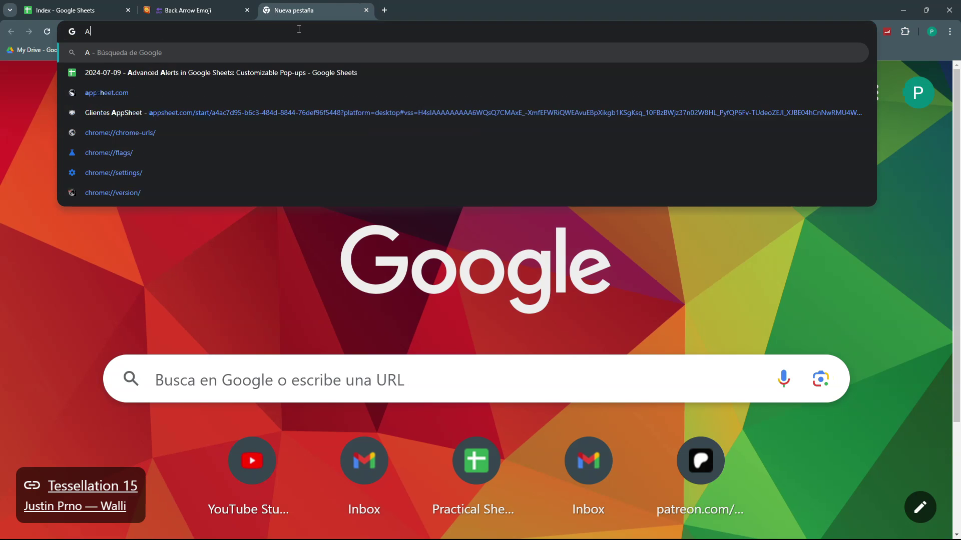
type("RROW BACK CH")
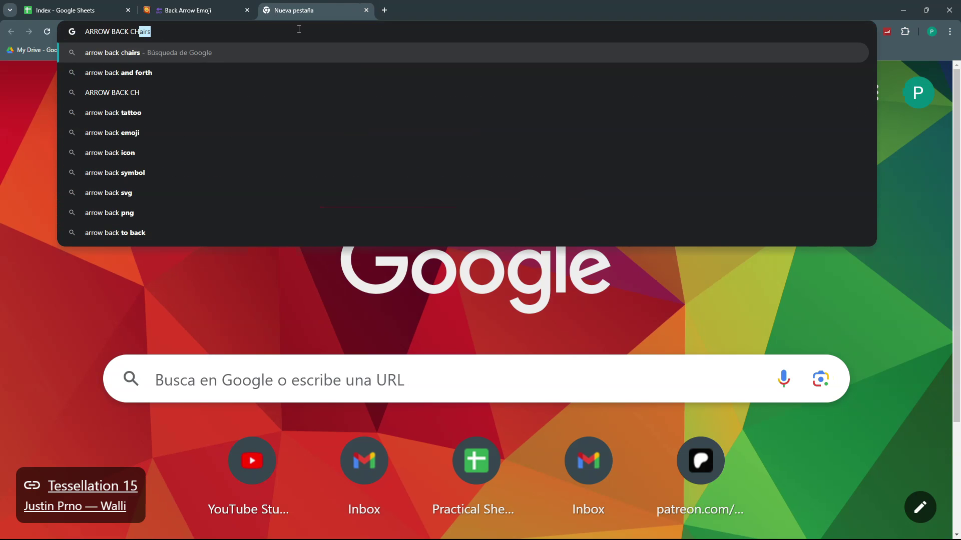
type("AR CODE")
key("Return")
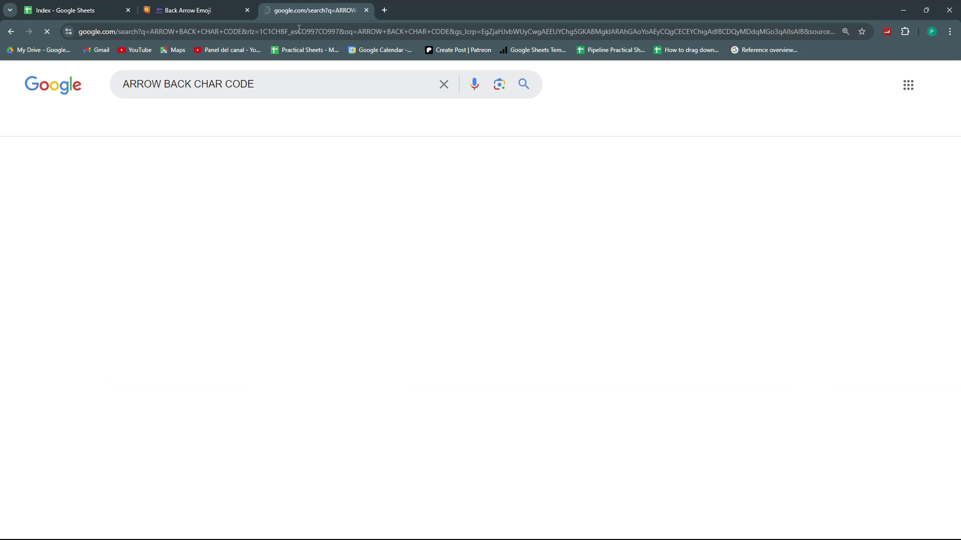
left_click(180, 226)
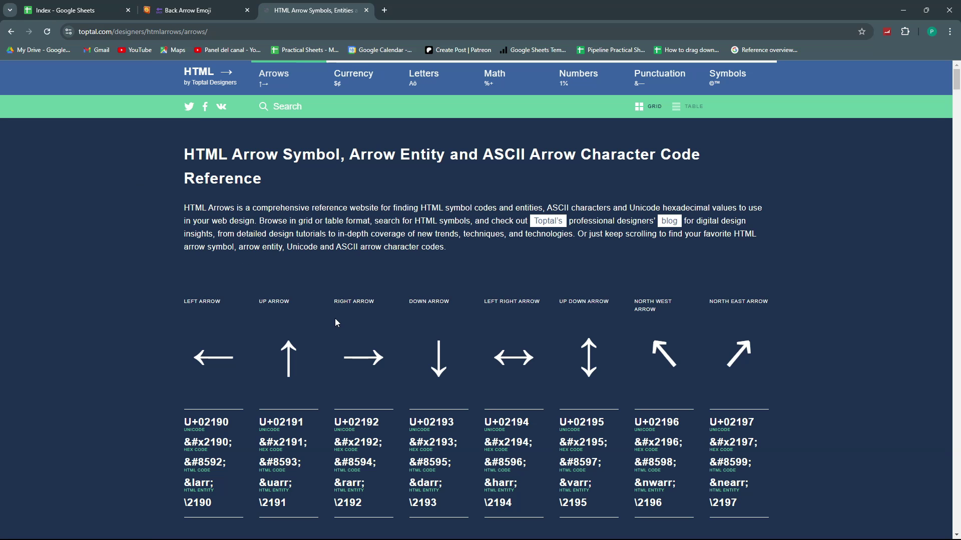
scroll(329, 357, "down", 1)
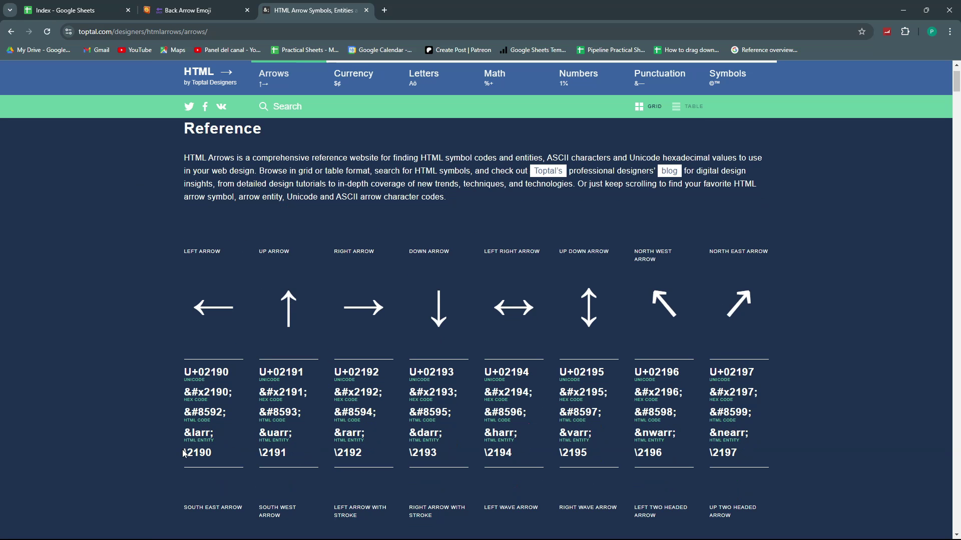
left_click(168, 5)
Enter a CHAR arrow formula in F8, checking the code against the reference page
left_click(75, 10)
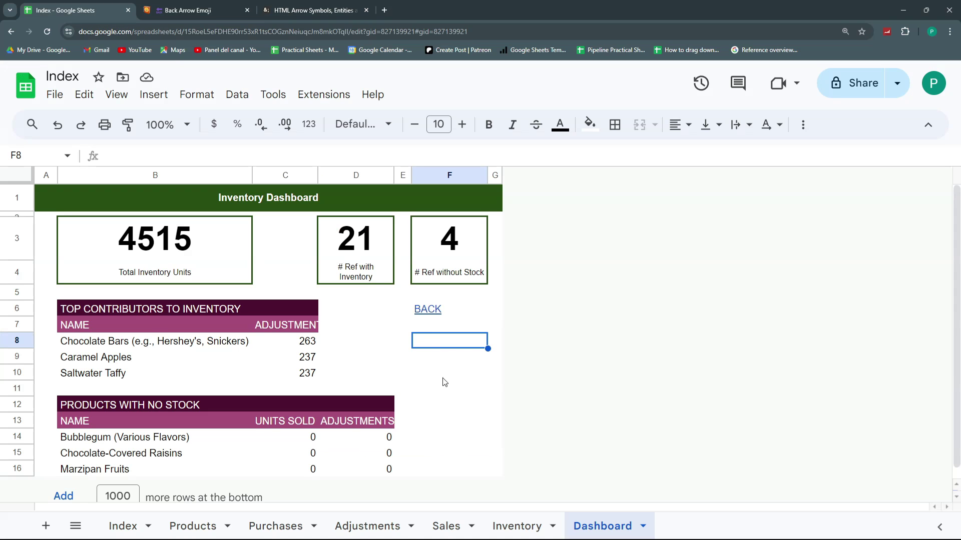
type("=CHAR")
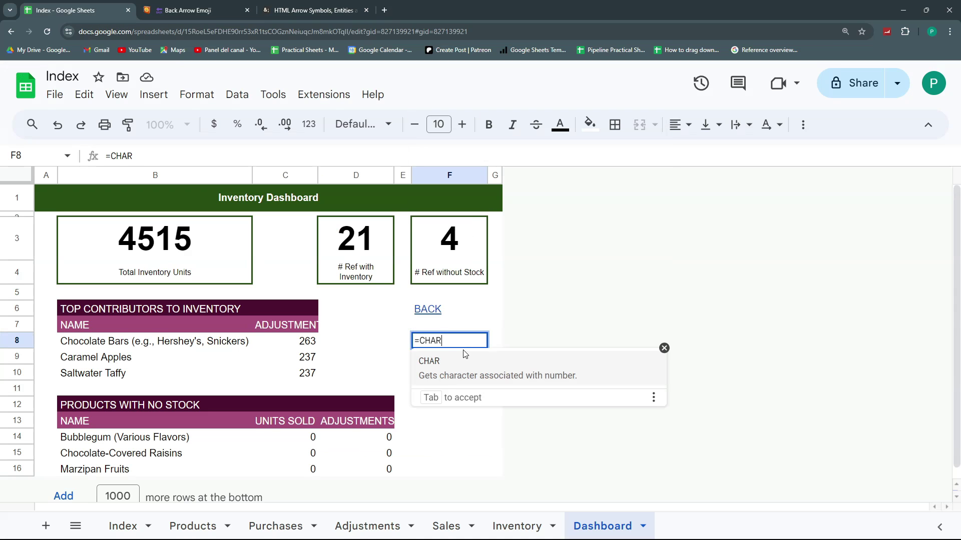
type("(2190")
key("Return")
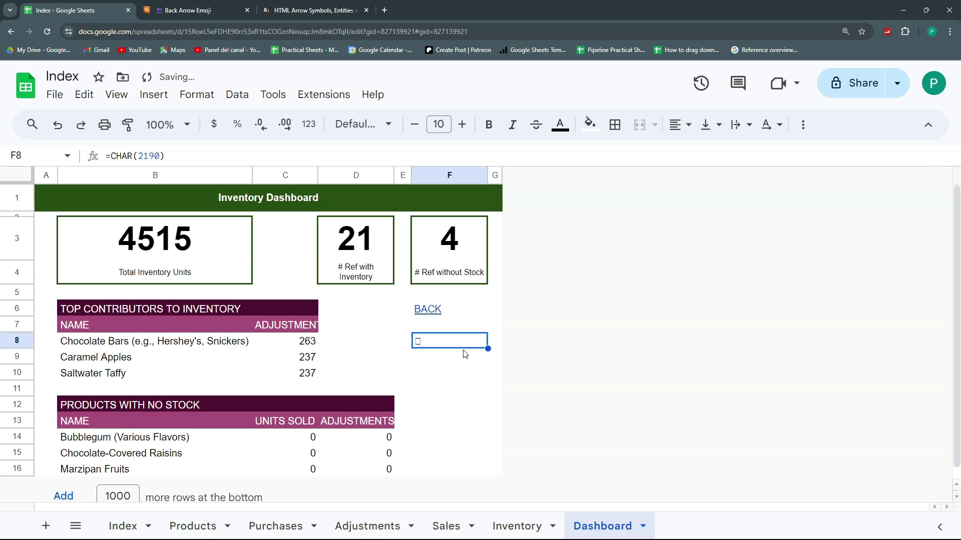
key("ctrl+3")
scroll(460, 315, "down", 2)
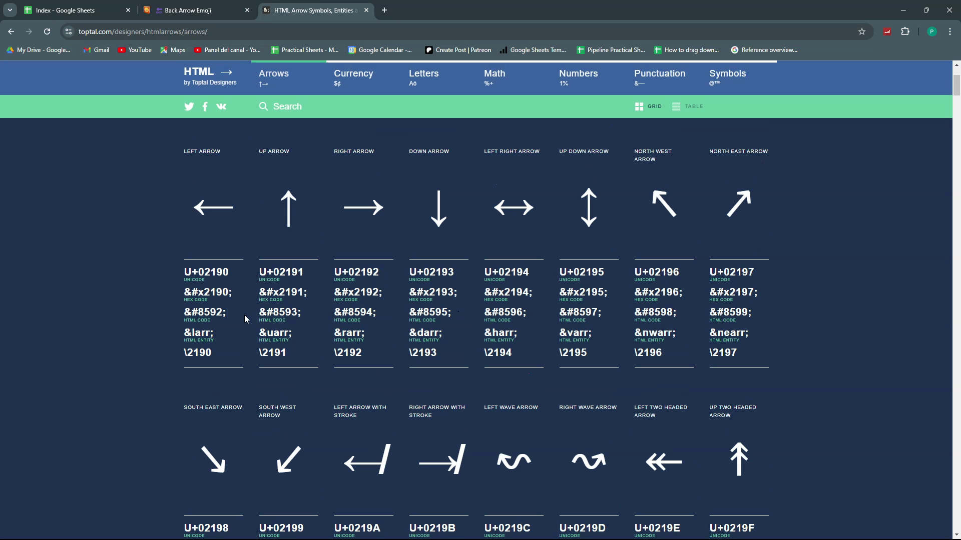
key("ctrl+2")
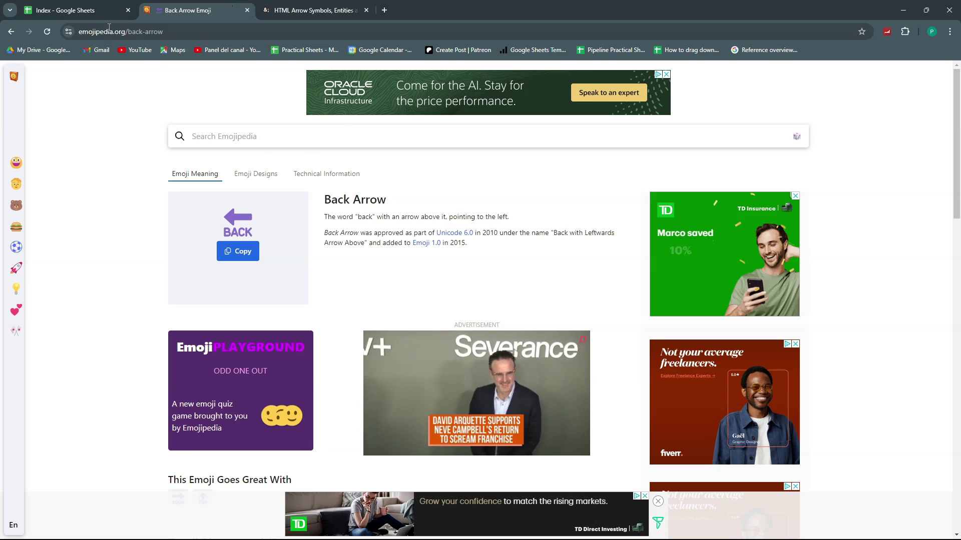
key("ctrl+1")
key("Return")
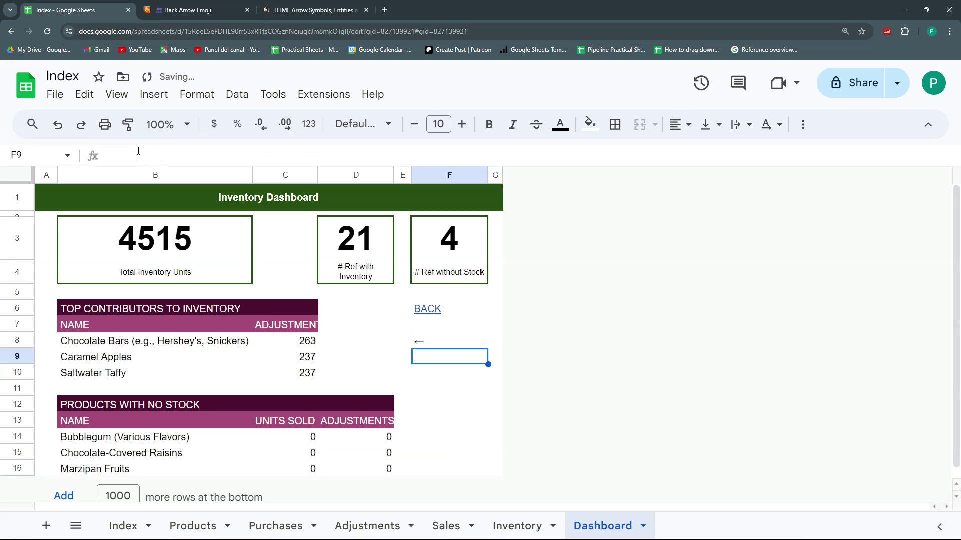
Copy the CHAR(8592) part of F8's formula from the formula bar
left_click(425, 345)
left_click_drag(180, 157, 111, 156)
key("ctrl+c")
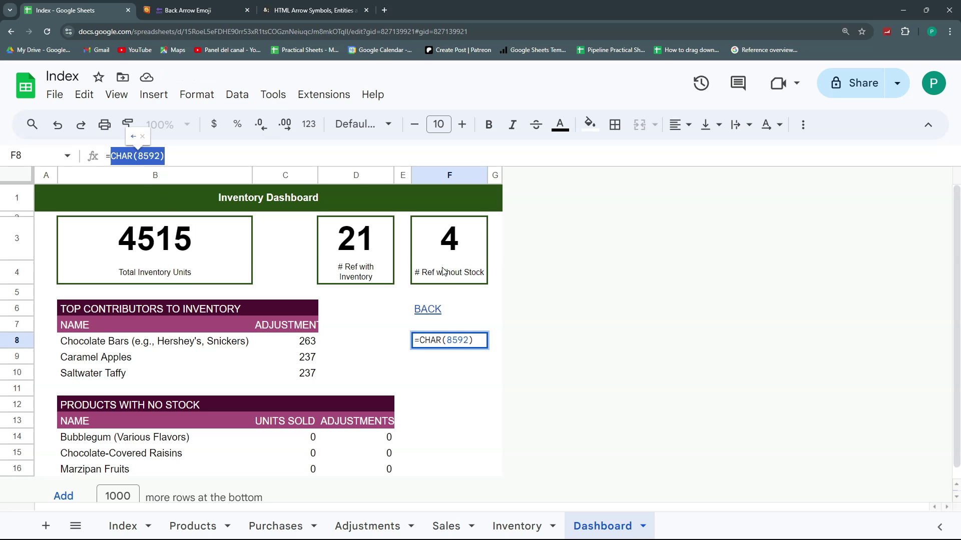
key("Escape")
left_click(429, 311)
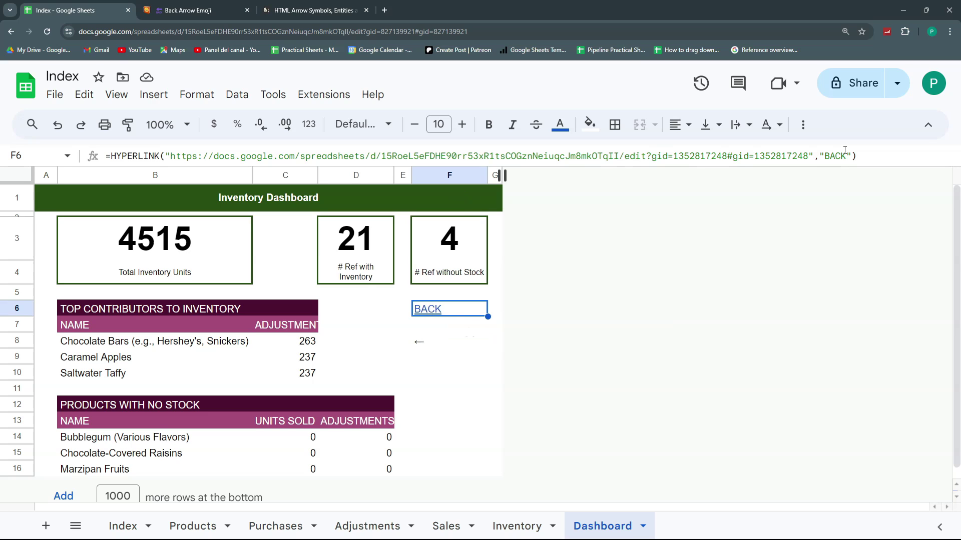
Insert CHAR(8592)& before "BACK" in F6's HYPERLINK so the link reads ← BACK
left_click(821, 155)
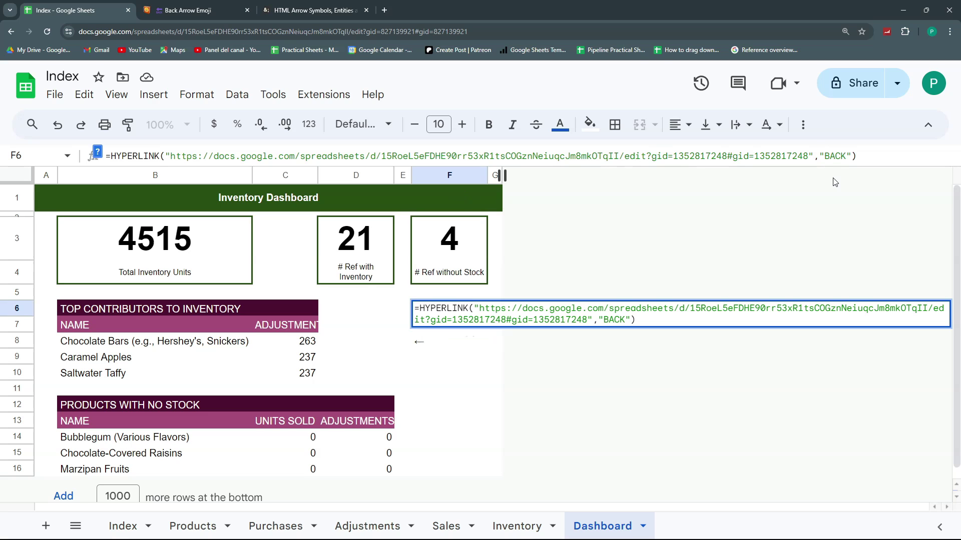
key("ctrl+v")
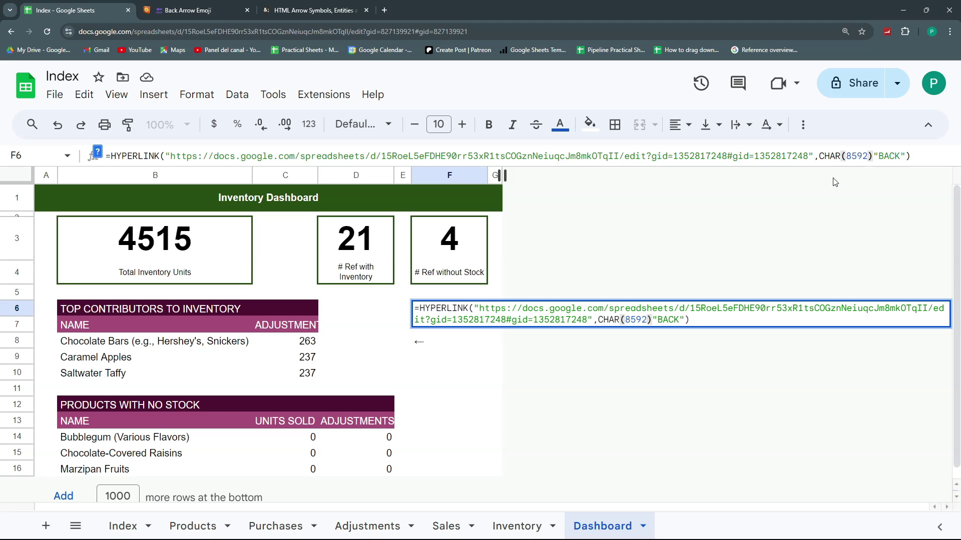
type("&")
key("Right")
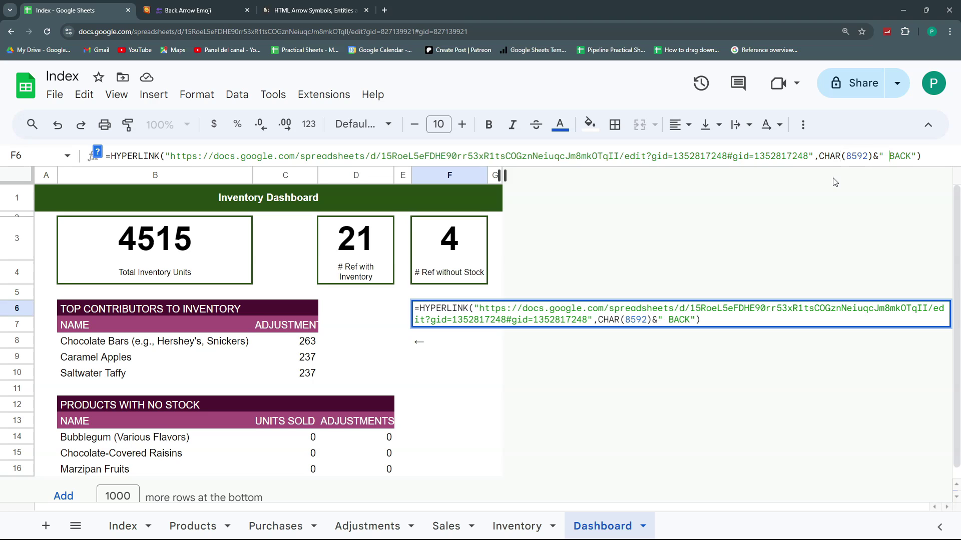
key("Return")
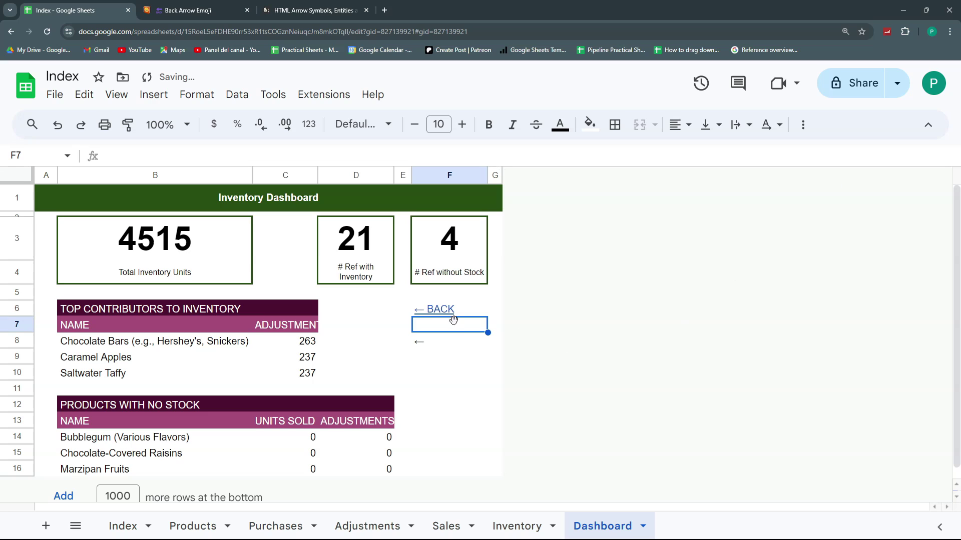
Clear the leftover arrow from F8 and check the new ← BACK link
left_click(442, 347)
key("Delete")
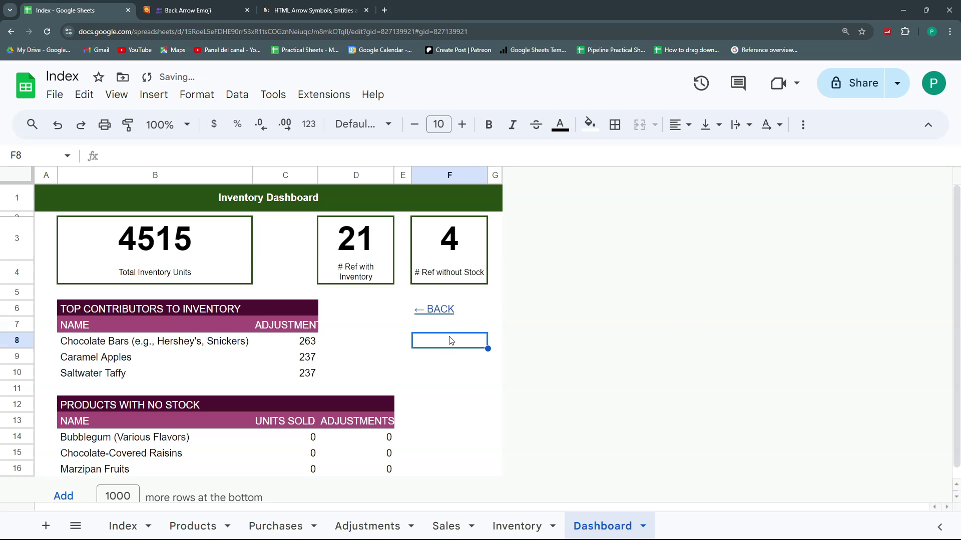
left_click(439, 310)
key("Down")
key("Down")
key("Down")
key("Down")
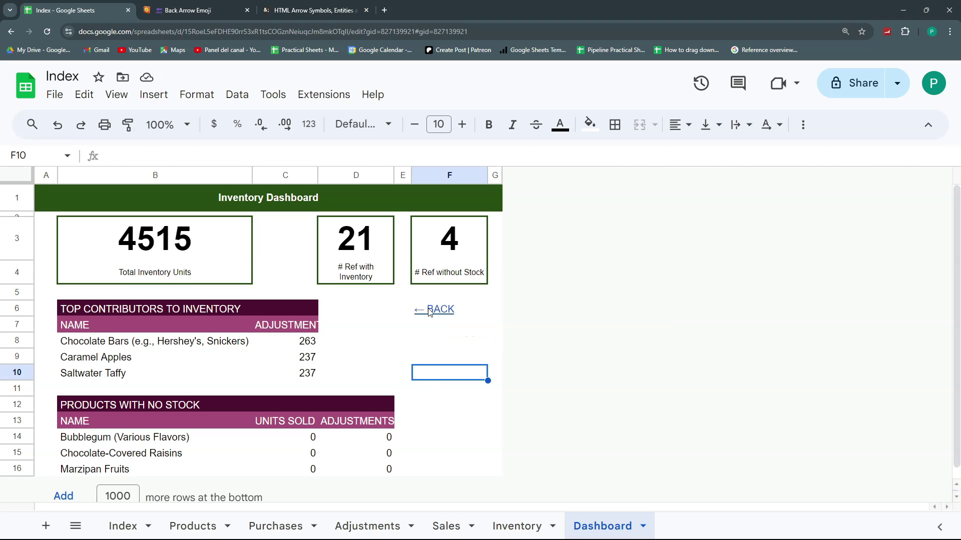
left_click(430, 311)
key("Down")
key("Down")
key("Down")
key("Down")
Give F6 a black outer border and follow the link to the Index sheet
left_click(443, 313)
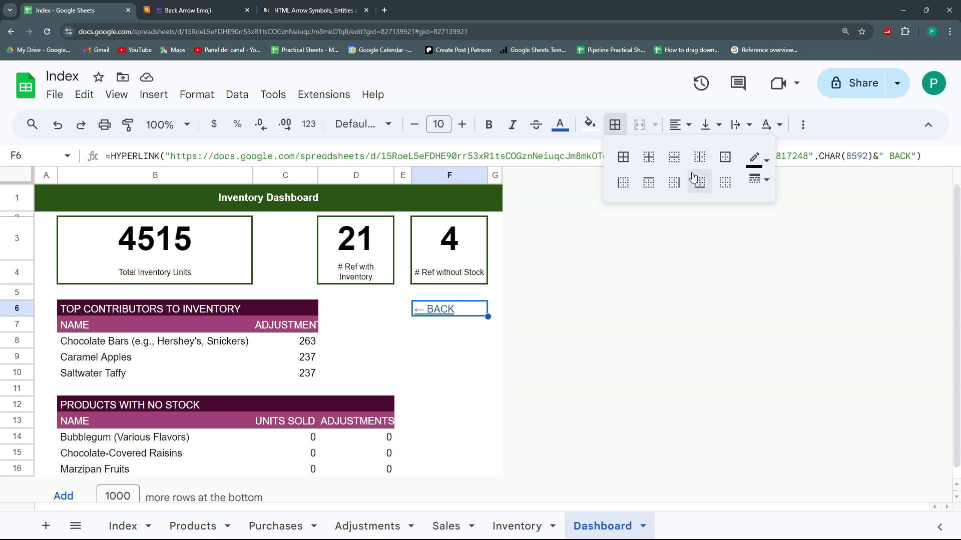
left_click(725, 156)
left_click(455, 348)
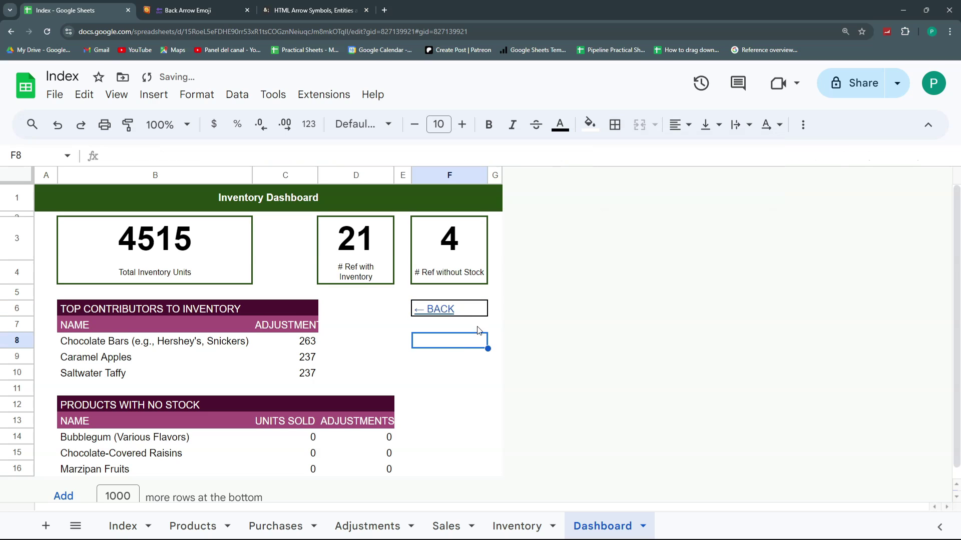
left_click(449, 311)
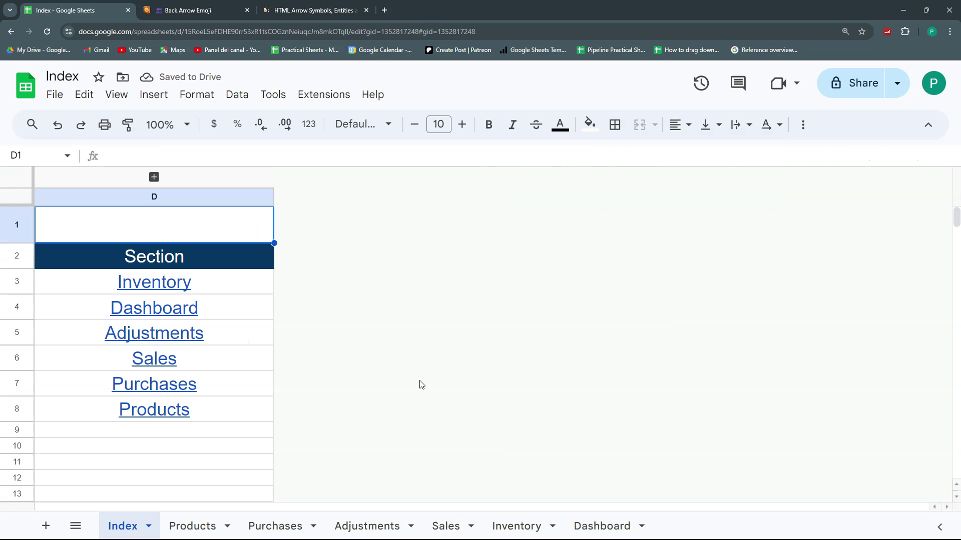
Shorten row 1 of the Index sheet
mouse_move(17, 244)
left_mouse_down()
mouse_move(17, 207)
mouse_move(20, 225)
left_mouse_up()
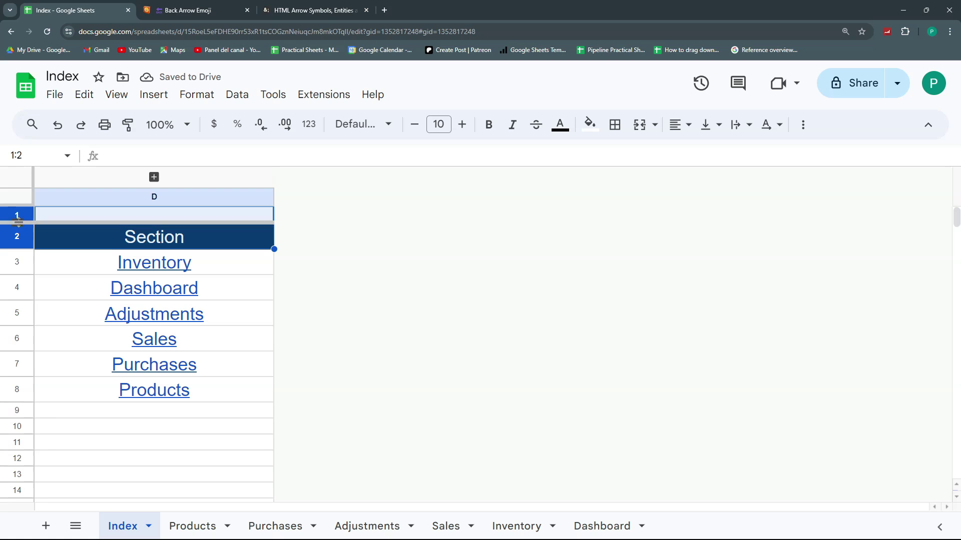
left_click(222, 272)
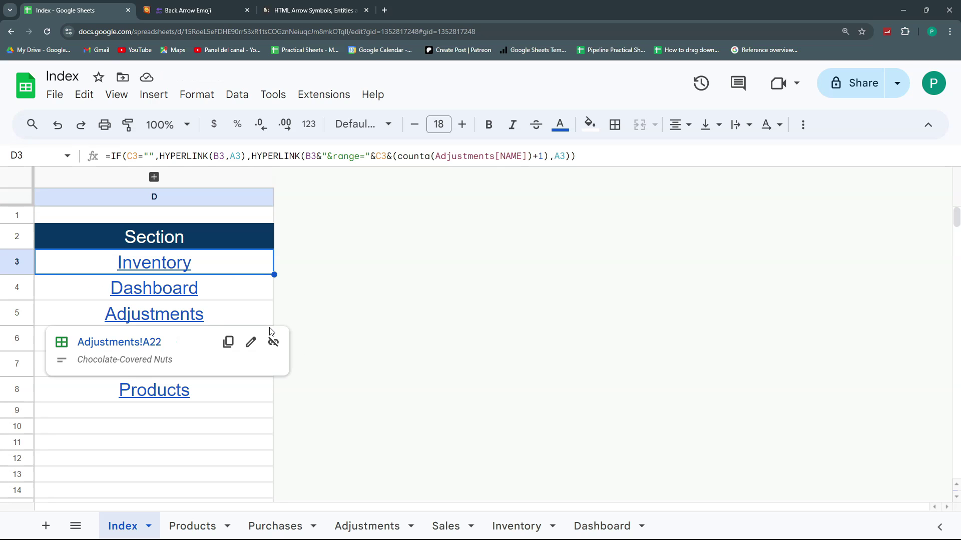
left_click(226, 414)
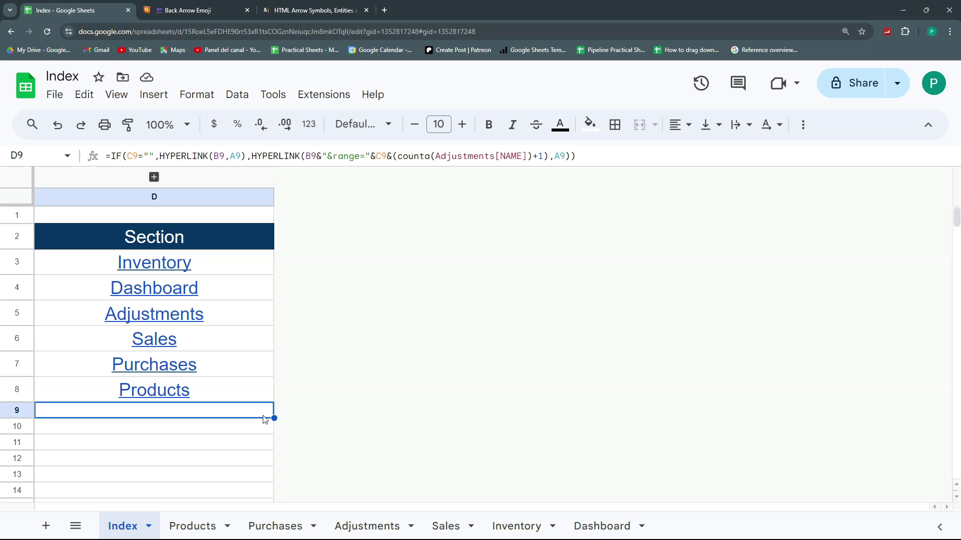
left_click(203, 431)
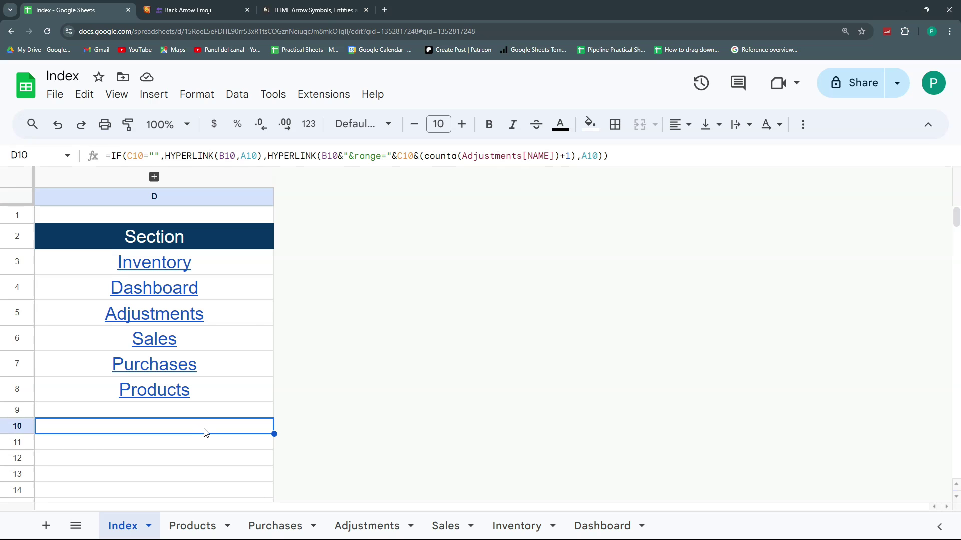
left_click(222, 316)
Turn off gridlines on the Index sheet and test the D3 Inventory link
left_click(117, 96)
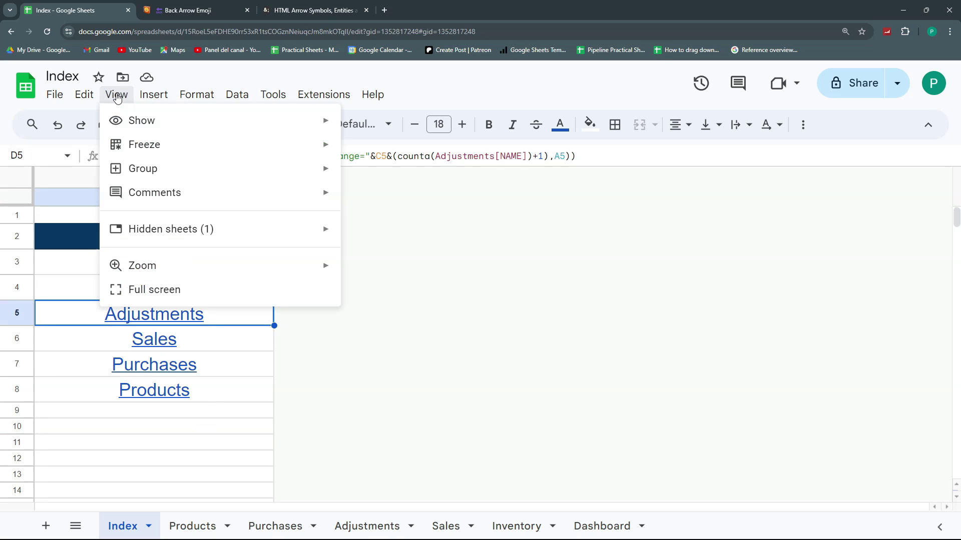
mouse_move(158, 131)
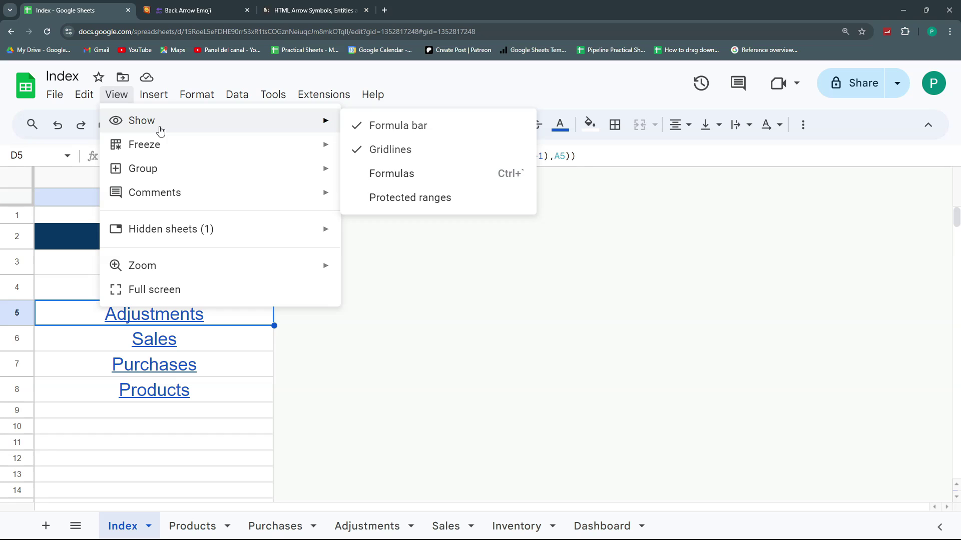
left_click(404, 147)
left_click(210, 458)
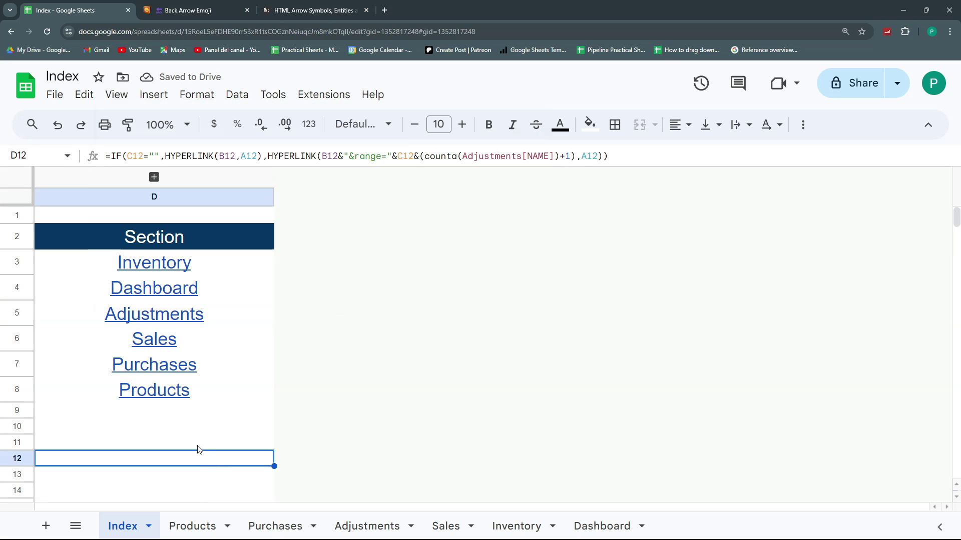
left_click(133, 273)
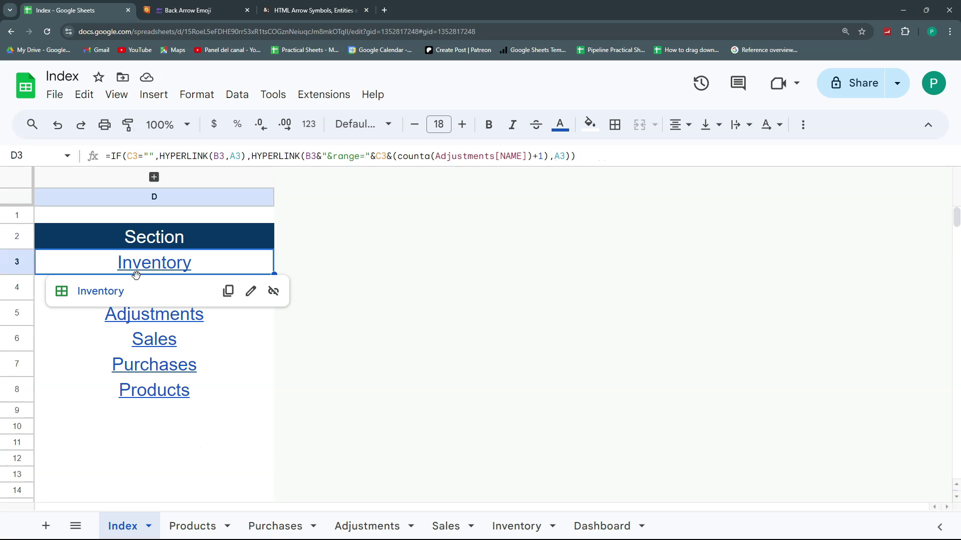
Check the Inventory and Dashboard sheets, then scroll the Toptal page to heavy right-arrow codes
left_click(525, 529)
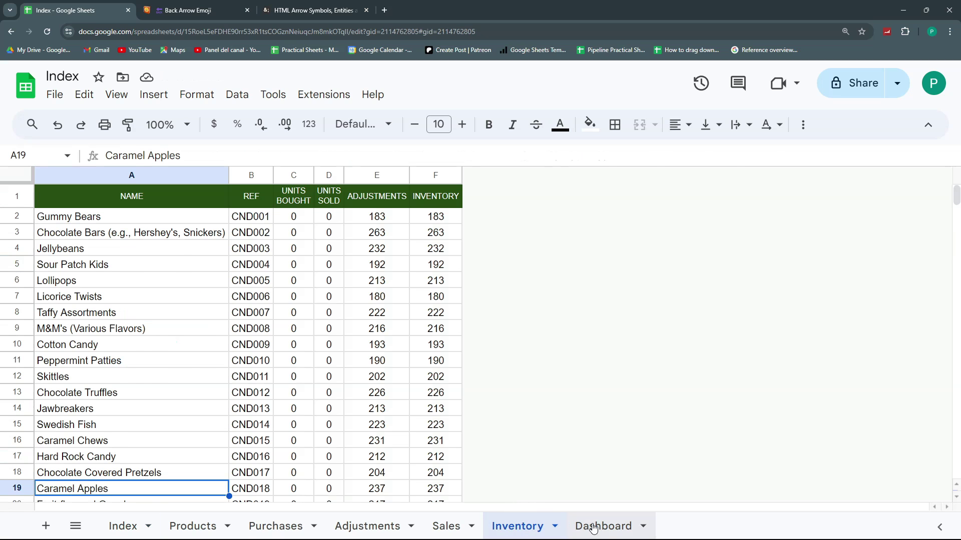
left_click(595, 524)
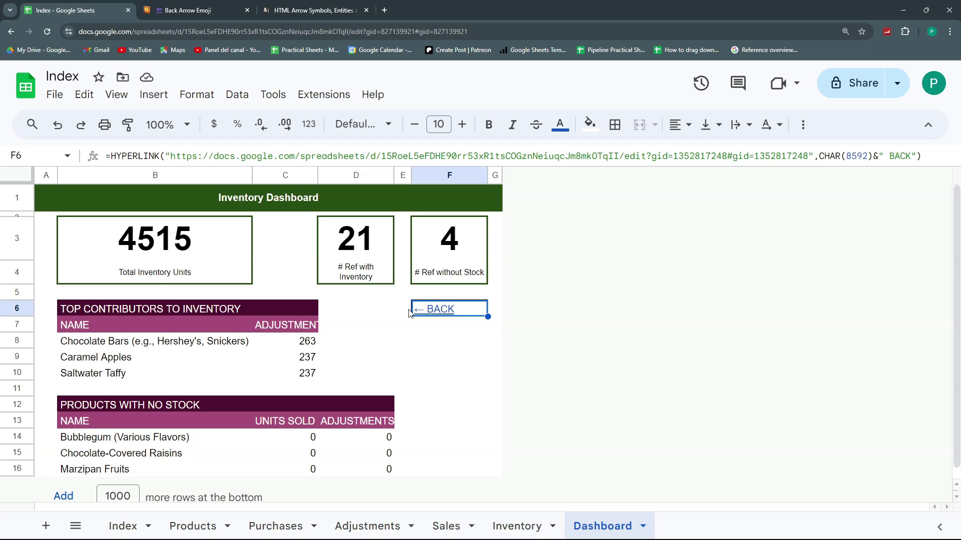
left_click(328, 6)
left_click_drag(956, 94, 958, 498)
Change F6's CHAR code from 8592 to 10150 so the Dashboard link shows ➦ BACK
scroll(434, 392, "up", 5)
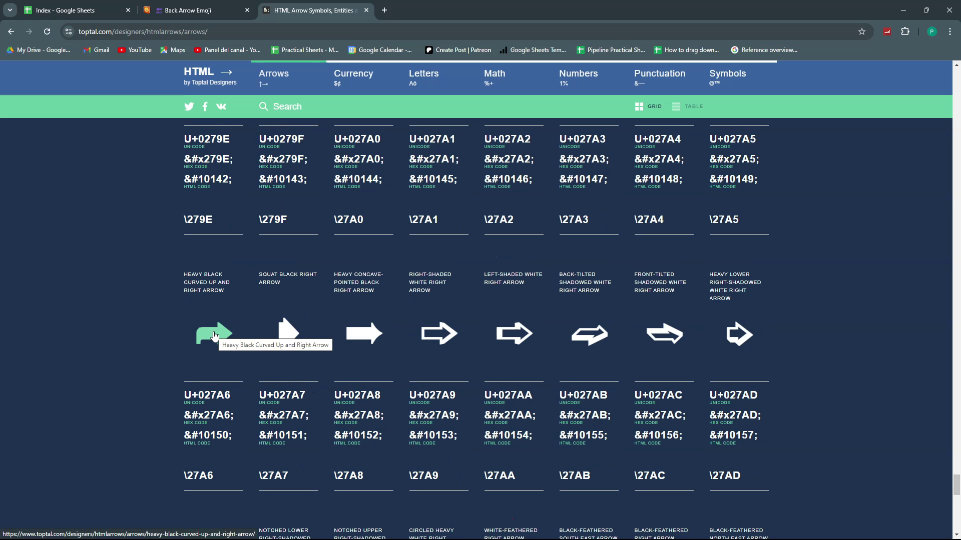
left_click(65, 10)
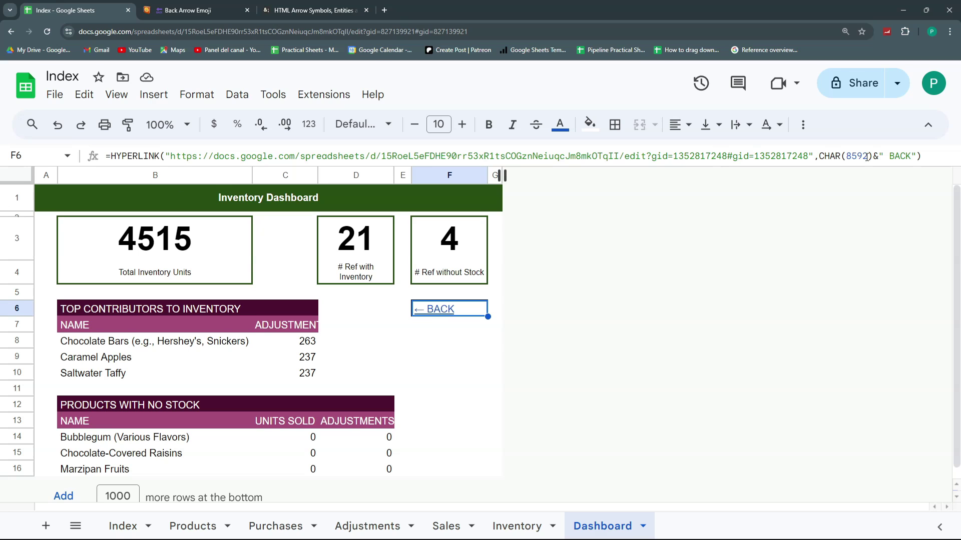
left_click_drag(869, 156, 847, 157)
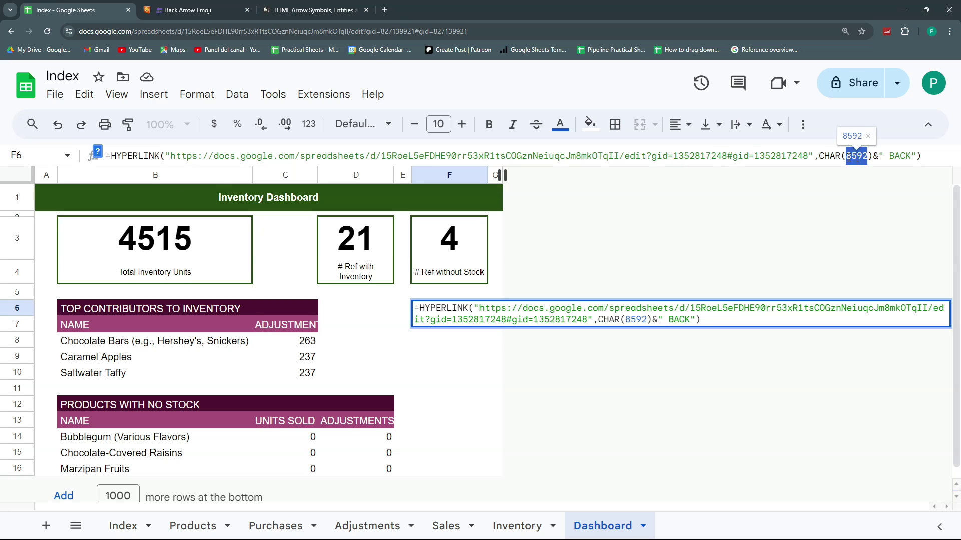
type("10150")
key("Return")
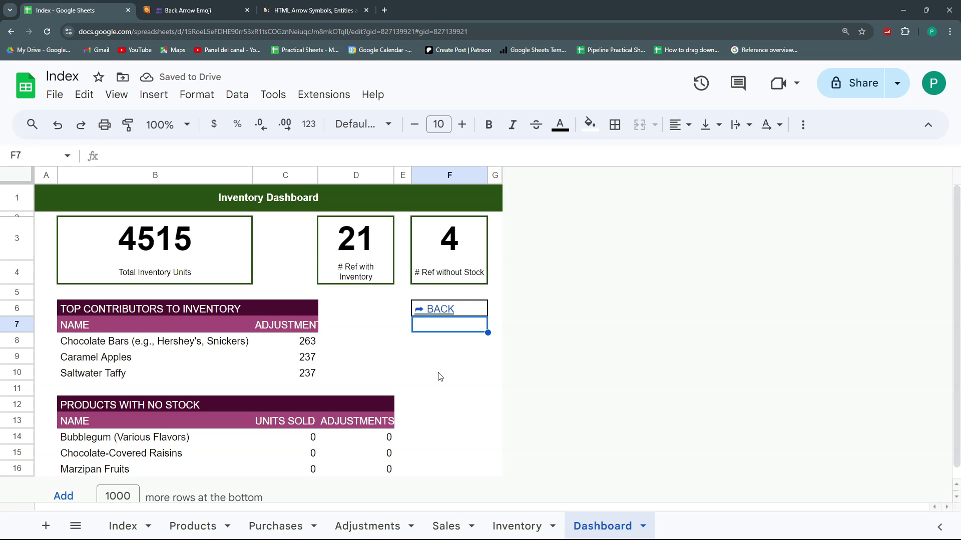
left_click(444, 358)
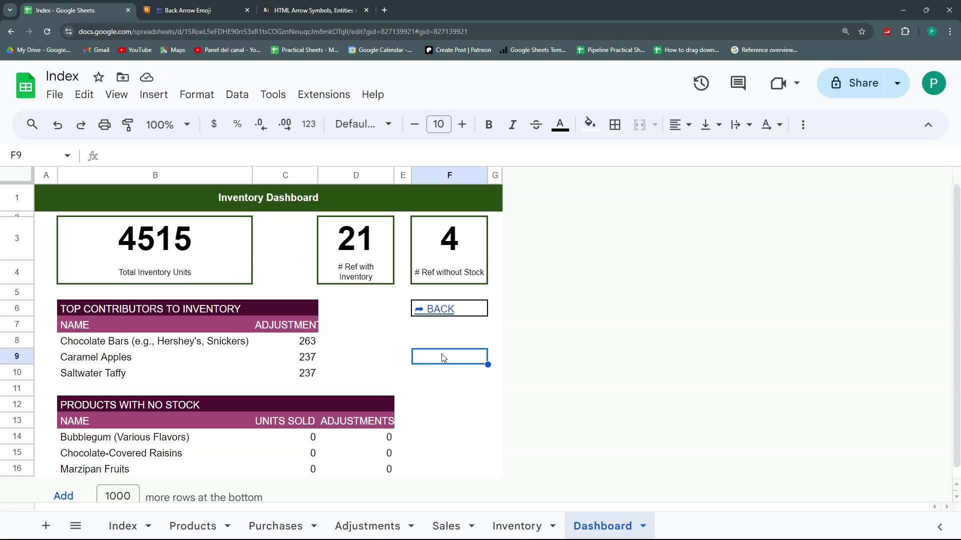